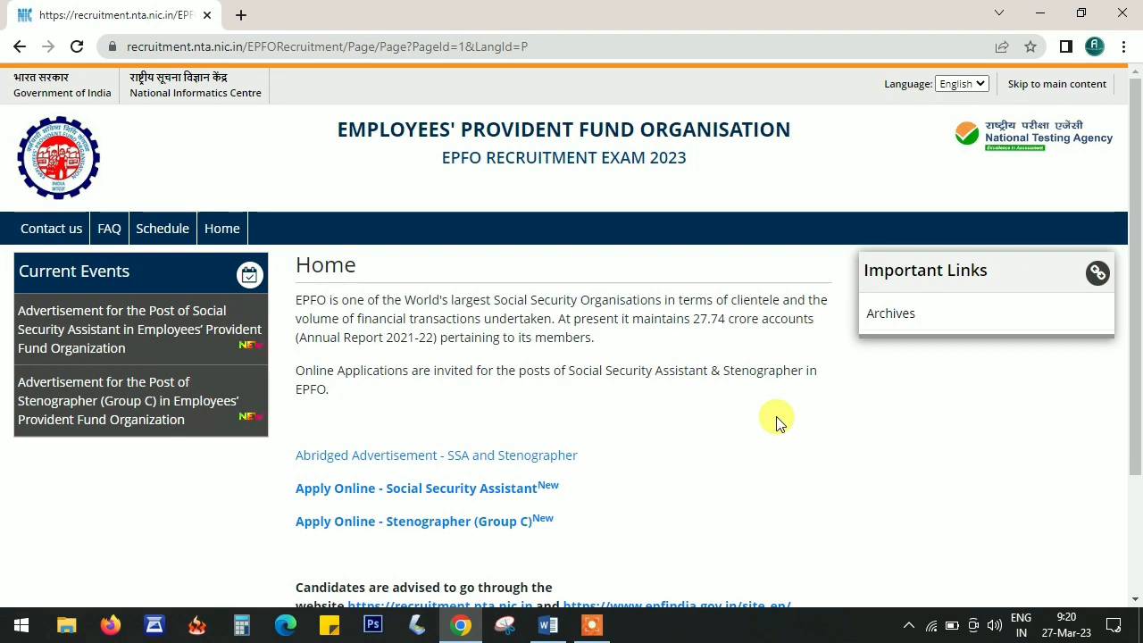
- Scroll the EPFO home page and follow the 'Apply Online - Social Security Assistant' link
{"action": "left_click_drag", "start_coordinate": [1139, 262], "coordinate": [1139, 219]}
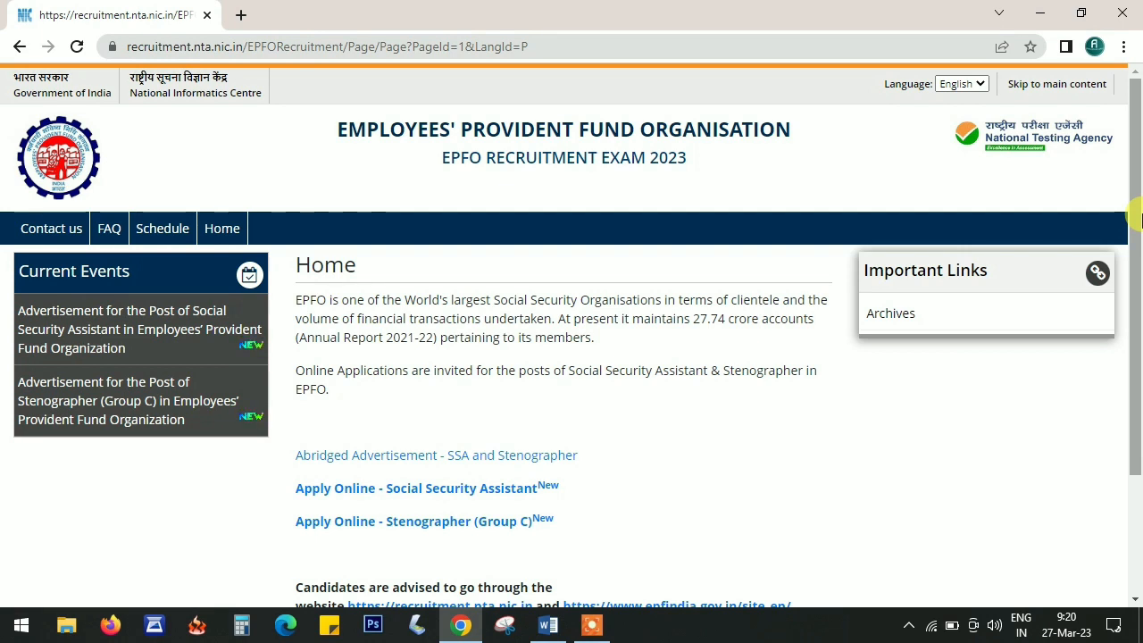
{"action": "left_click_drag", "start_coordinate": [1136, 219], "coordinate": [1136, 382]}
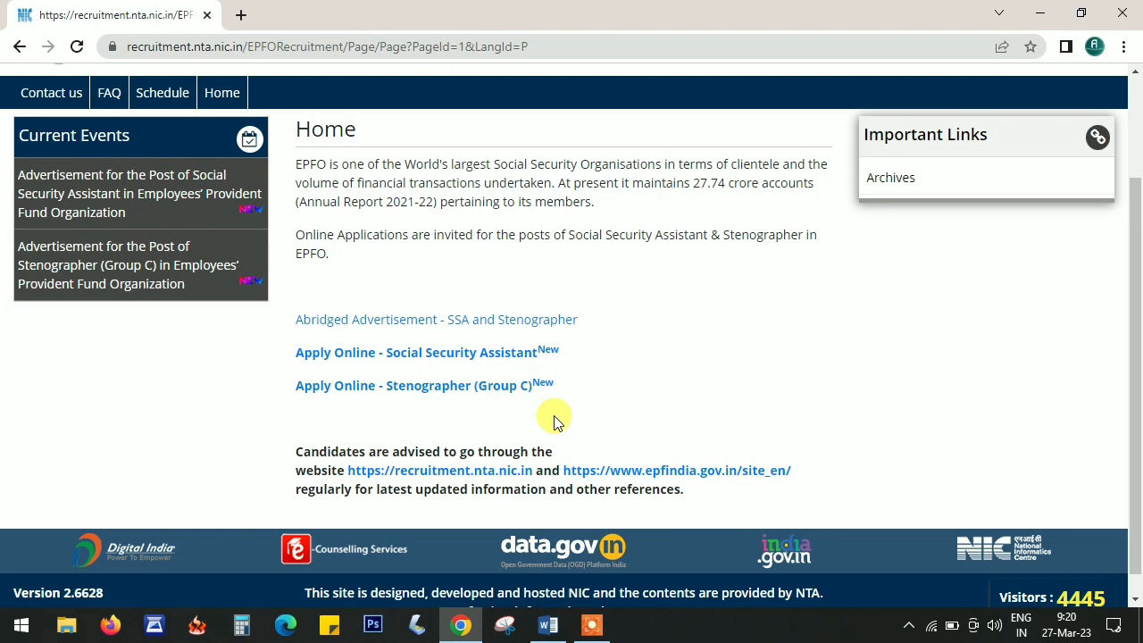
{"action": "left_click", "coordinate": [432, 356]}
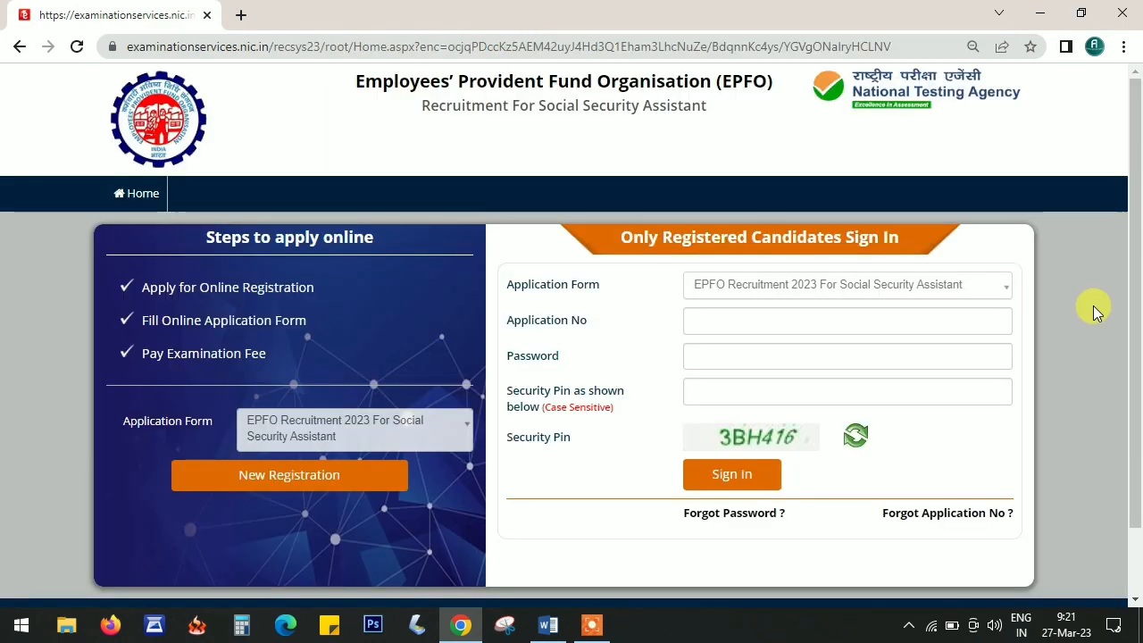
- Choose New Registration on the Social Security Assistant sign-in page
{"action": "scroll", "coordinate": [1134, 256], "scroll_direction": "down", "scroll_amount": 2}
{"action": "scroll", "coordinate": [1136, 256], "scroll_direction": "up", "scroll_amount": 2}
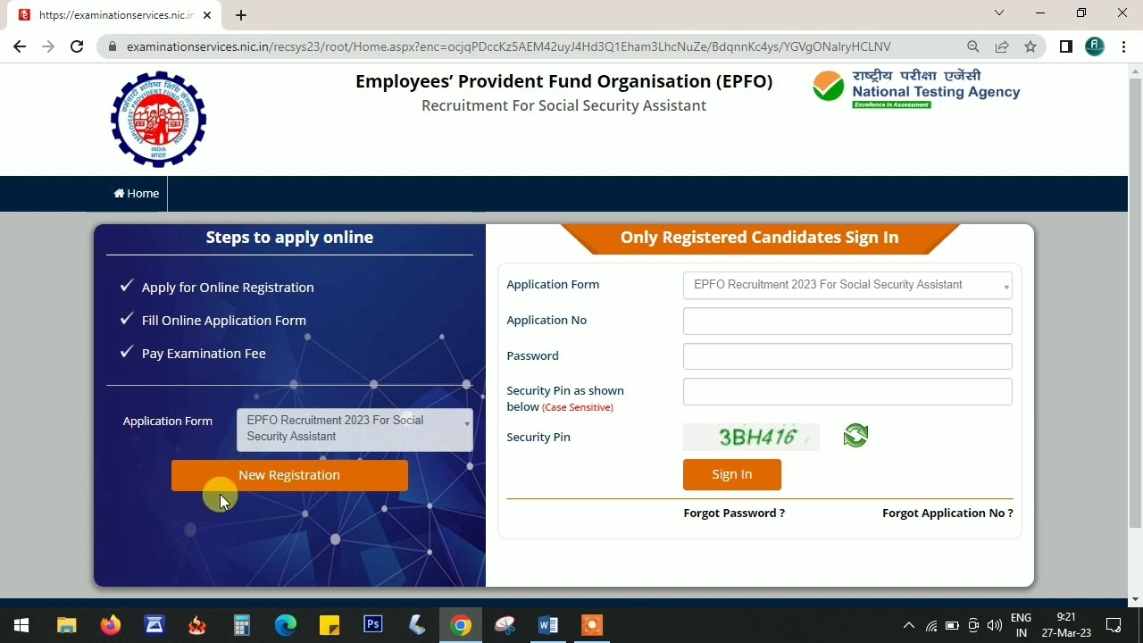
{"action": "left_click", "coordinate": [265, 476]}
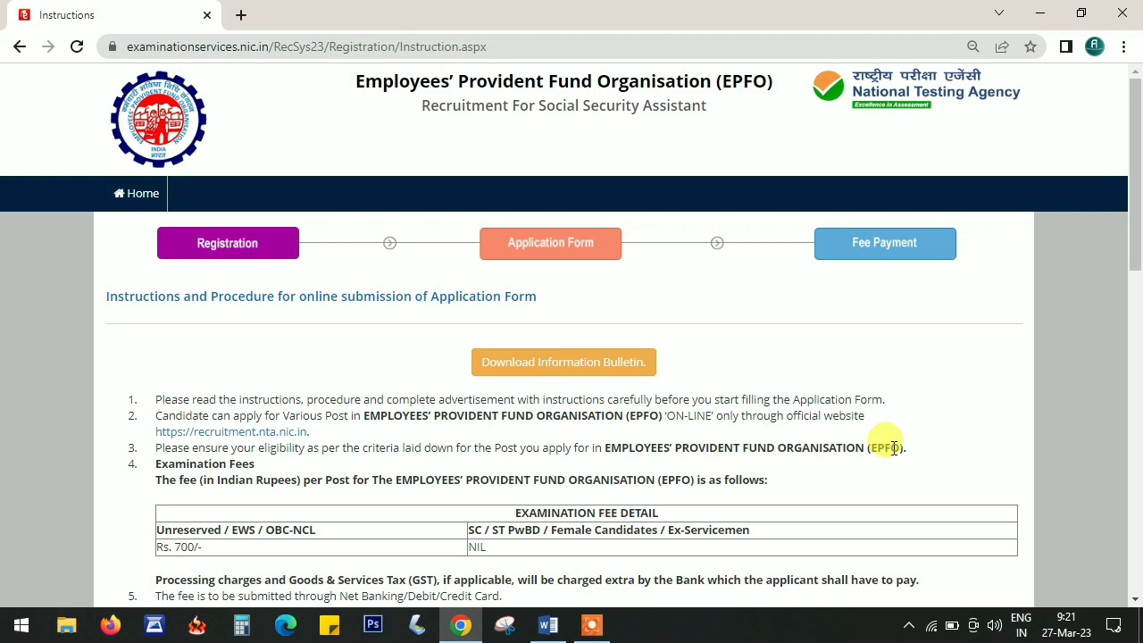
- Read through the instructions, tick the 'I have downloaded...' declaration and proceed to the form
{"action": "left_click_drag", "start_coordinate": [1135, 207], "coordinate": [1135, 279]}
{"action": "left_click_drag", "start_coordinate": [164, 342], "coordinate": [207, 346]}
{"action": "left_click", "coordinate": [217, 344]}
{"action": "left_click", "coordinate": [484, 340]}
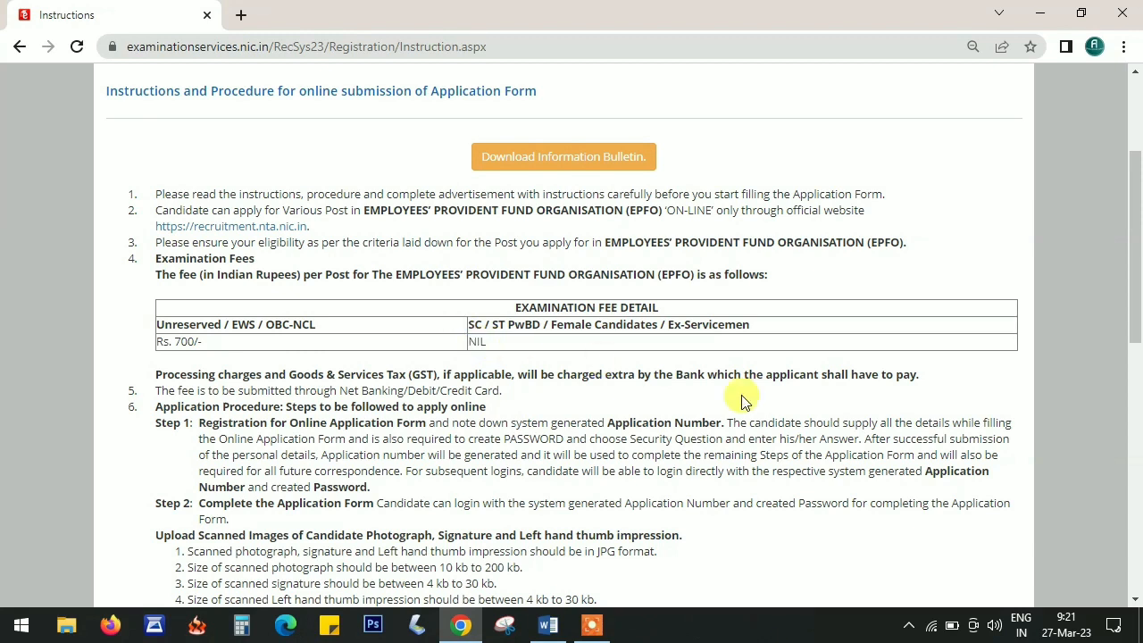
{"action": "scroll", "coordinate": [1136, 350], "scroll_direction": "down", "scroll_amount": 2}
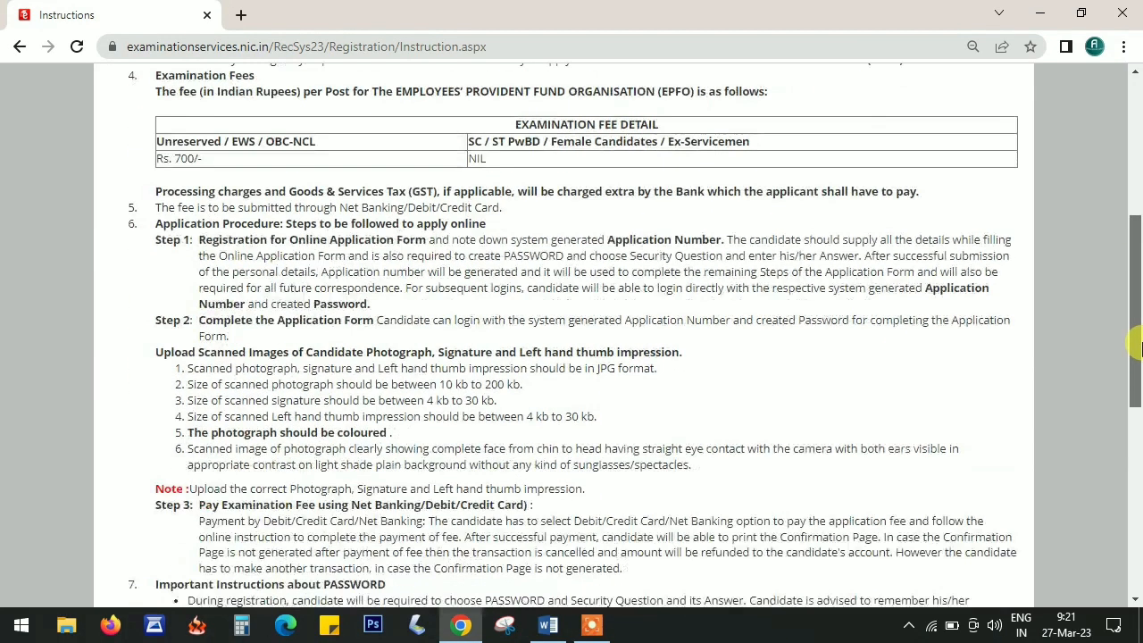
{"action": "left_click_drag", "start_coordinate": [1135, 350], "coordinate": [1137, 520]}
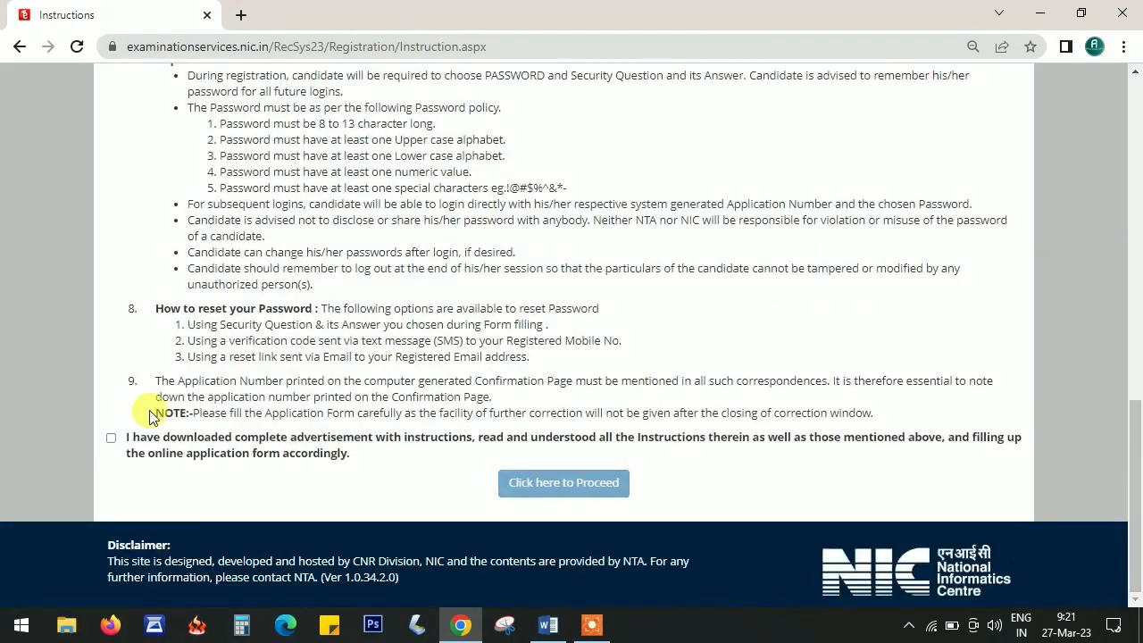
{"action": "left_click", "coordinate": [111, 438]}
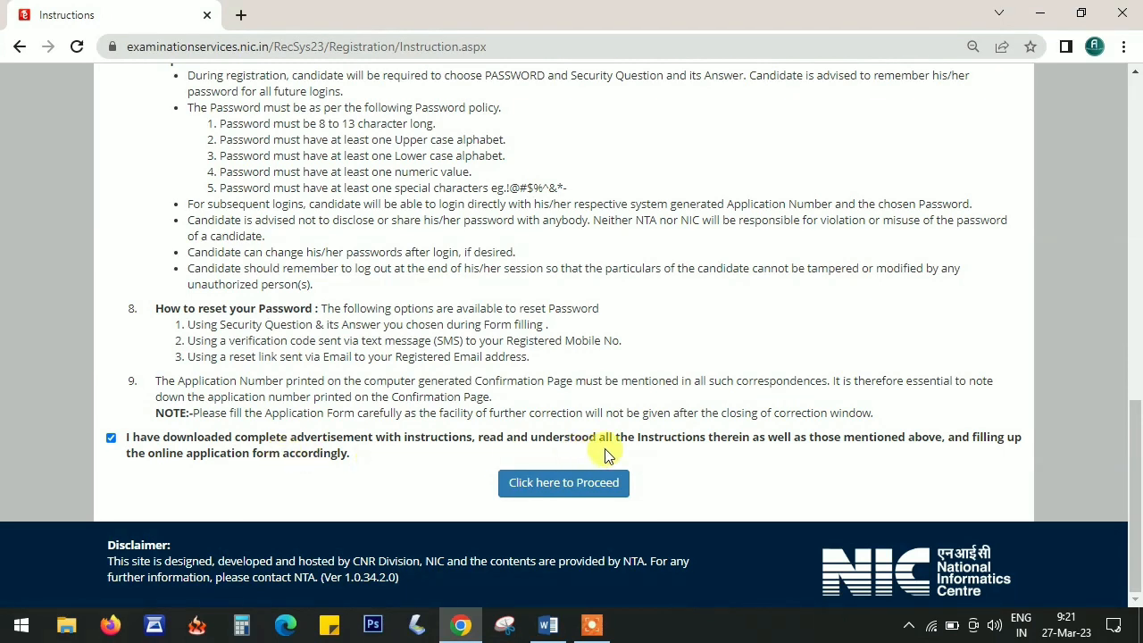
{"action": "left_click", "coordinate": [582, 487]}
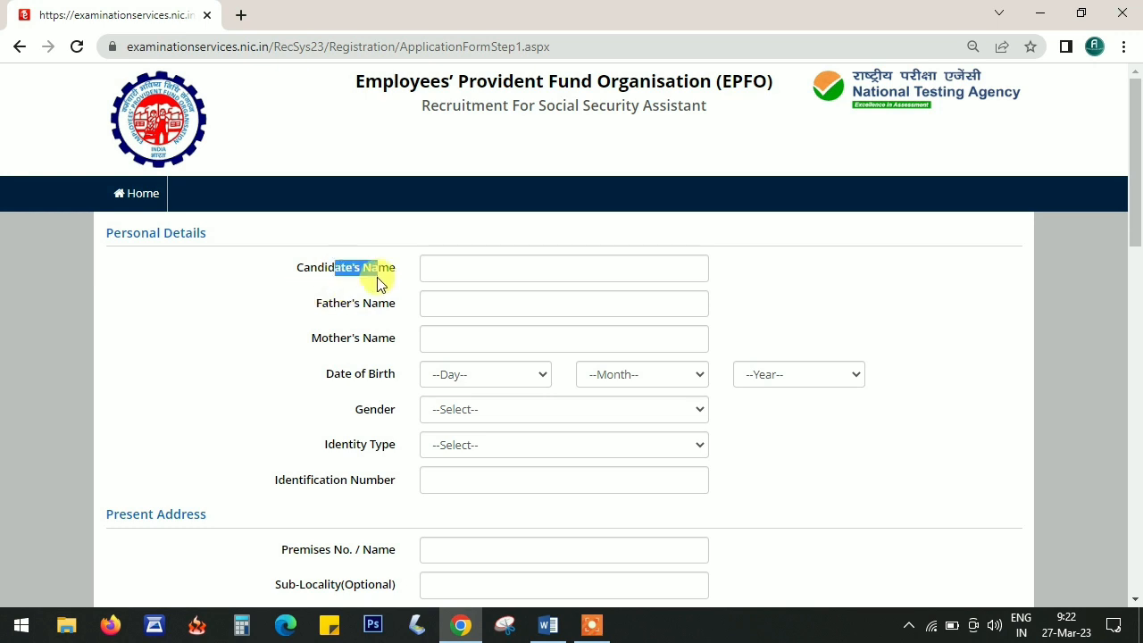
- Enter the candidate's, father's and mother's names
{"action": "left_click", "coordinate": [441, 270]}
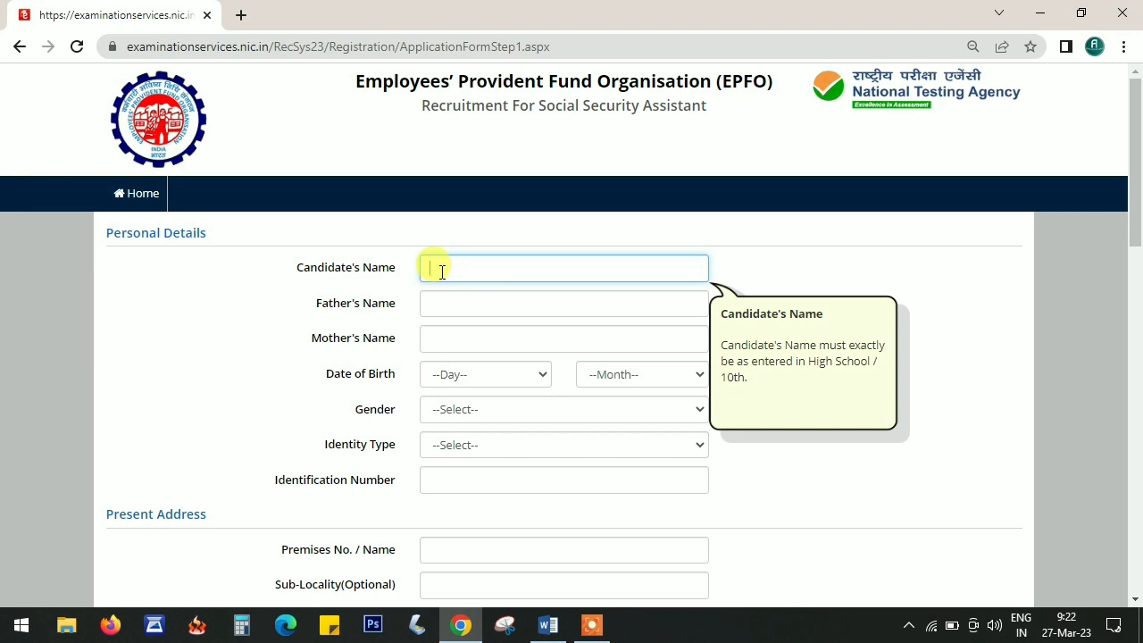
{"action": "type", "text": "[blurred]"}
{"action": "key", "text": "BackSpace"}
{"action": "type", "text": "[blurred]"}
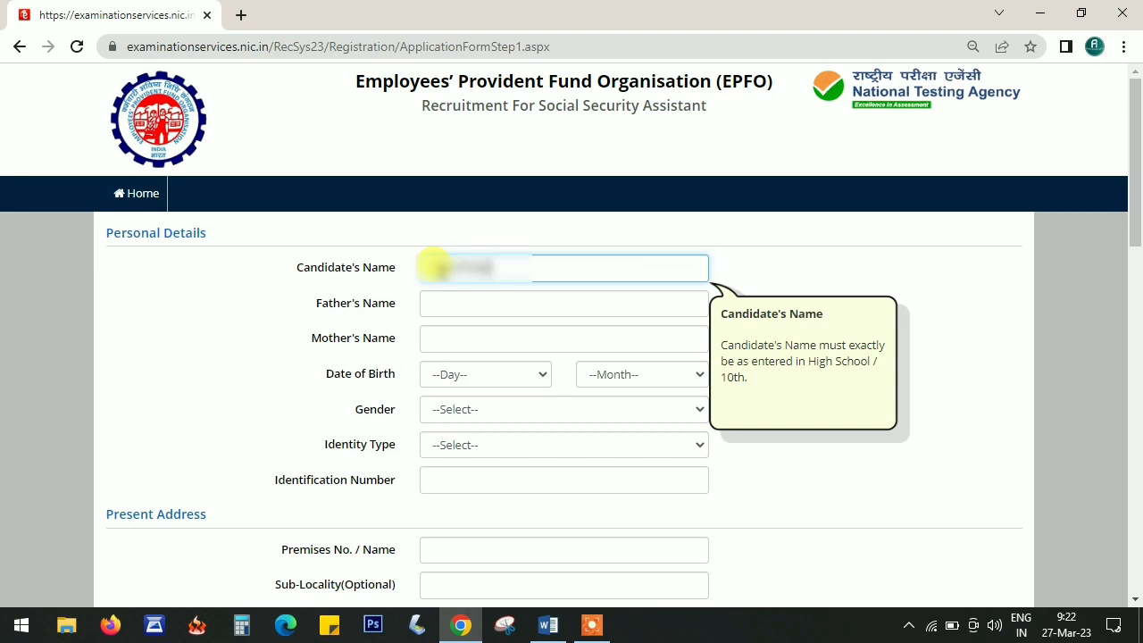
{"action": "left_click", "coordinate": [427, 297]}
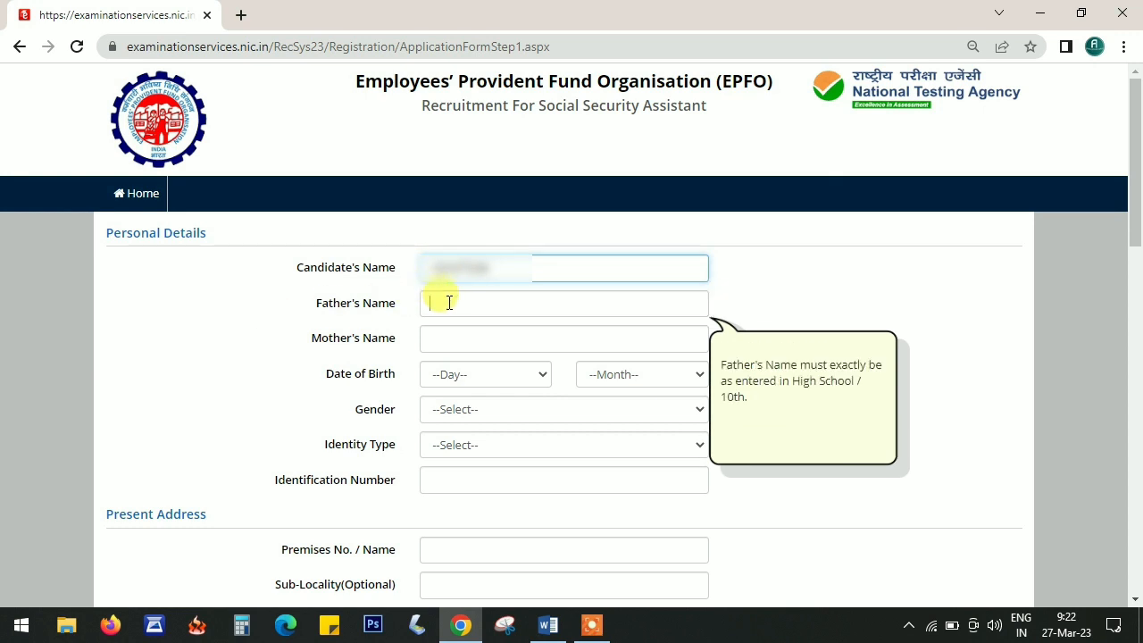
{"action": "type", "text": "[blurred]"}
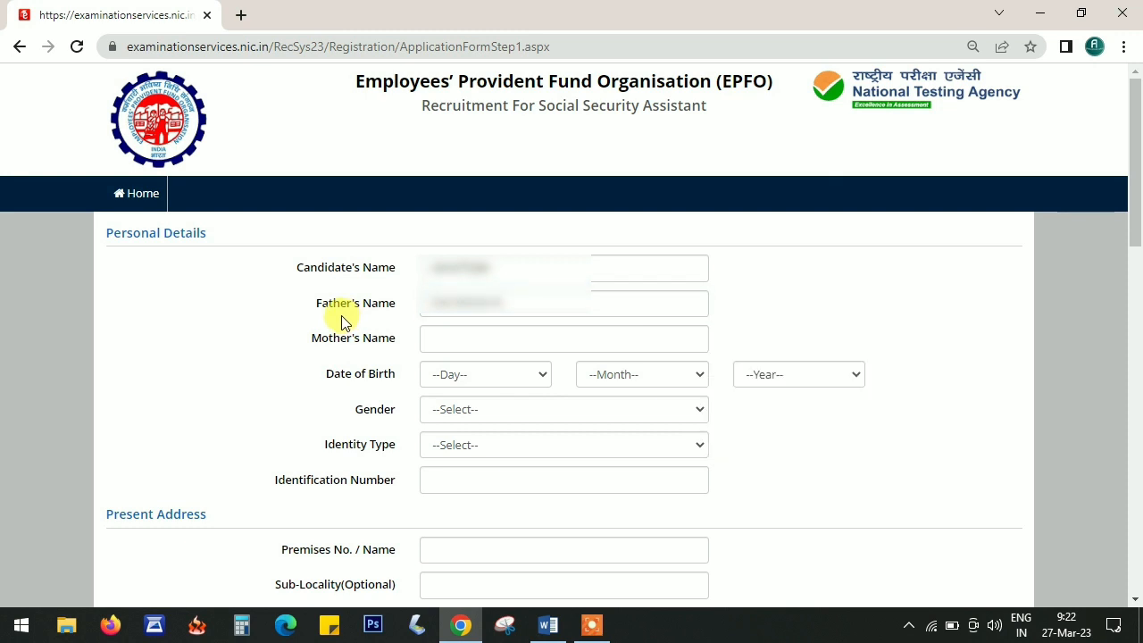
{"action": "left_click", "coordinate": [437, 338]}
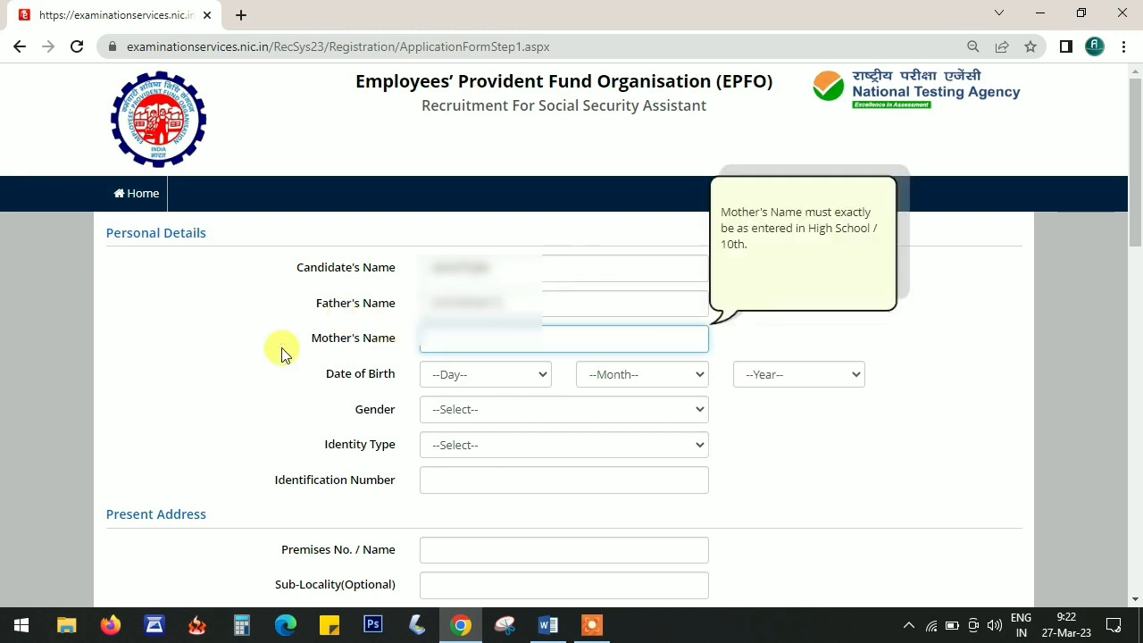
{"action": "type", "text": "[blurred]"}
{"action": "left_click", "coordinate": [319, 356]}
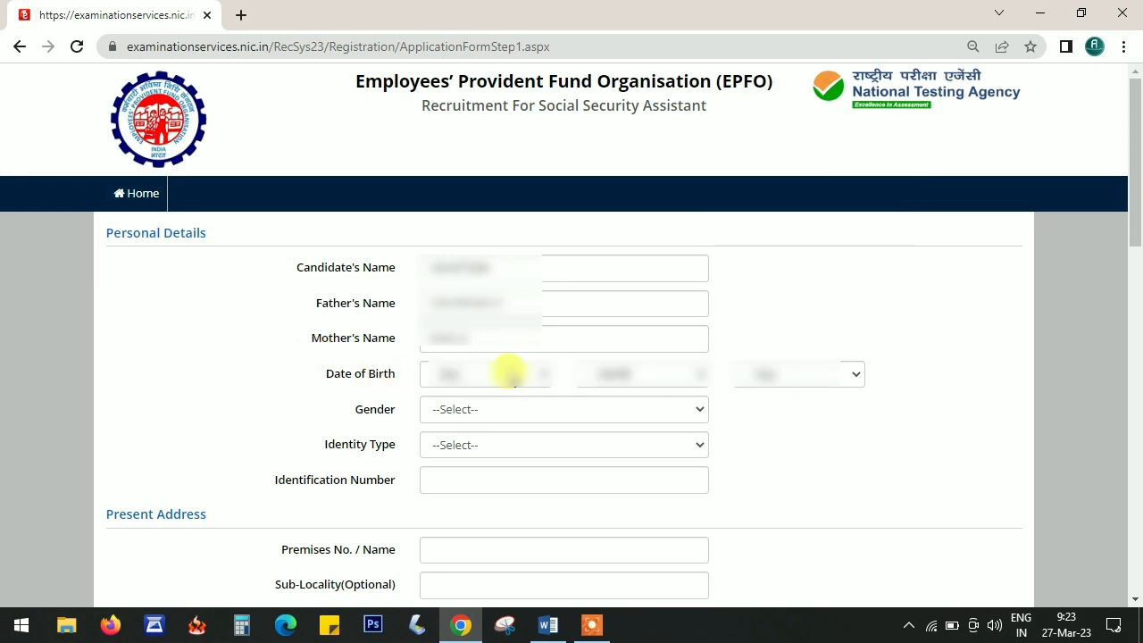
- Set date of birth, gender Male, and 'Any Other Valid Govt Identity with photograph' with its number
{"action": "left_click", "coordinate": [509, 371]}
{"action": "left_click", "coordinate": [571, 412]}
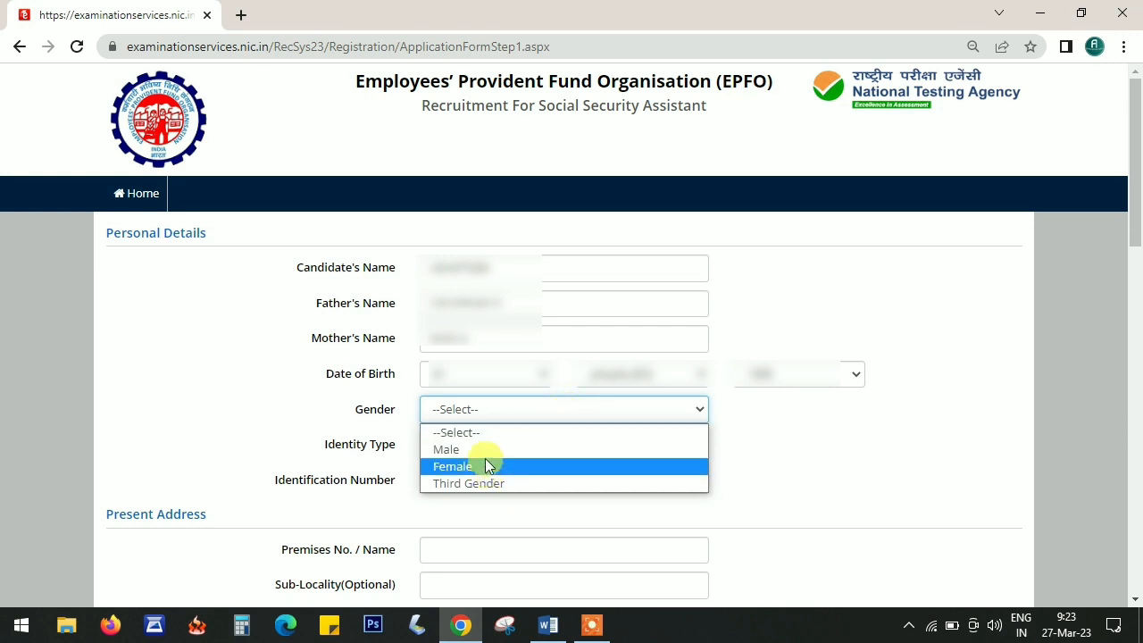
{"action": "left_click", "coordinate": [481, 451]}
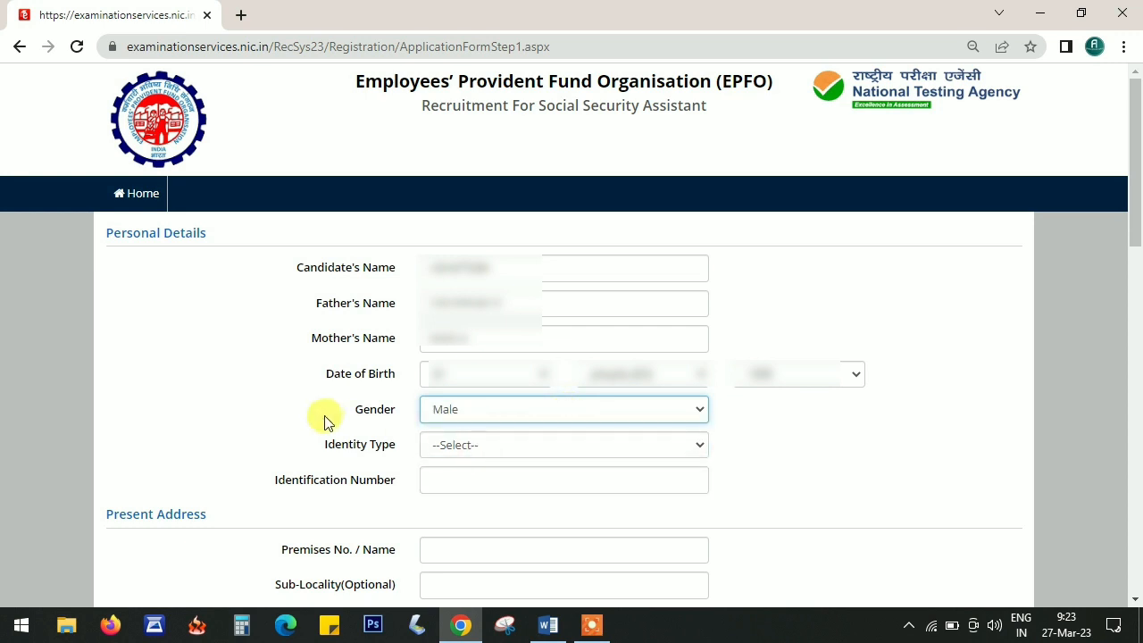
{"action": "left_click", "coordinate": [479, 451]}
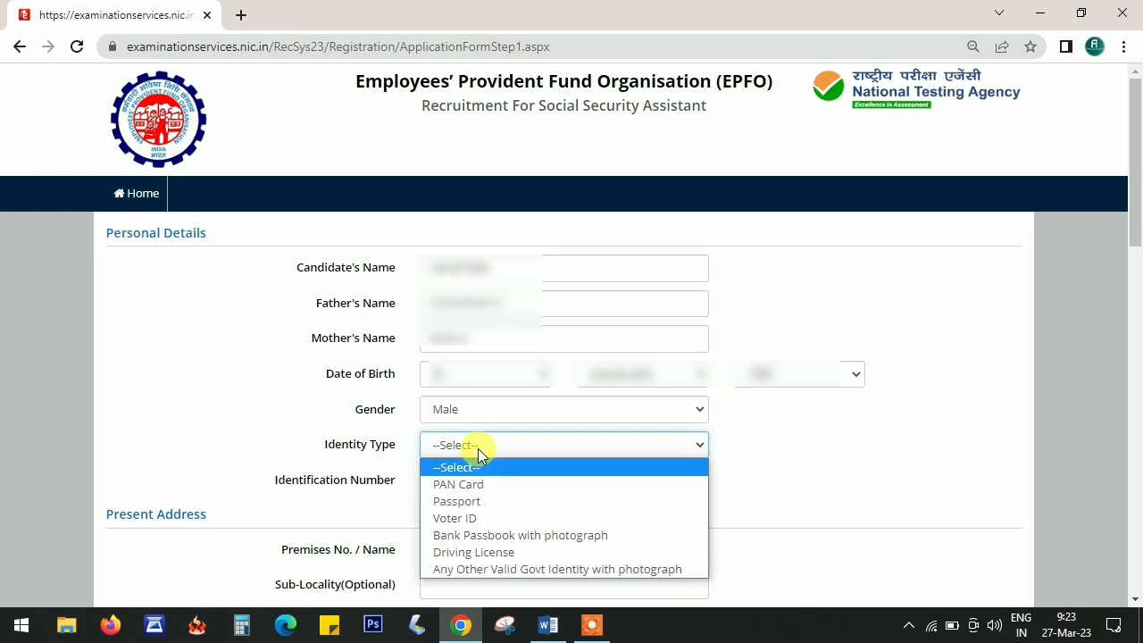
{"action": "left_click", "coordinate": [476, 568]}
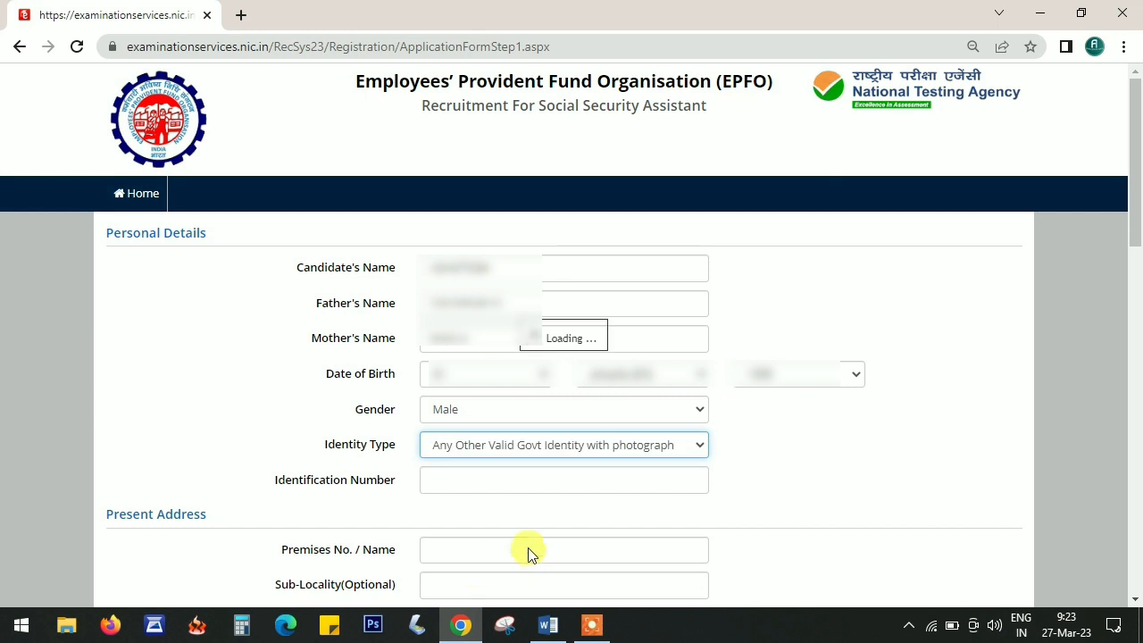
{"action": "left_click", "coordinate": [449, 481]}
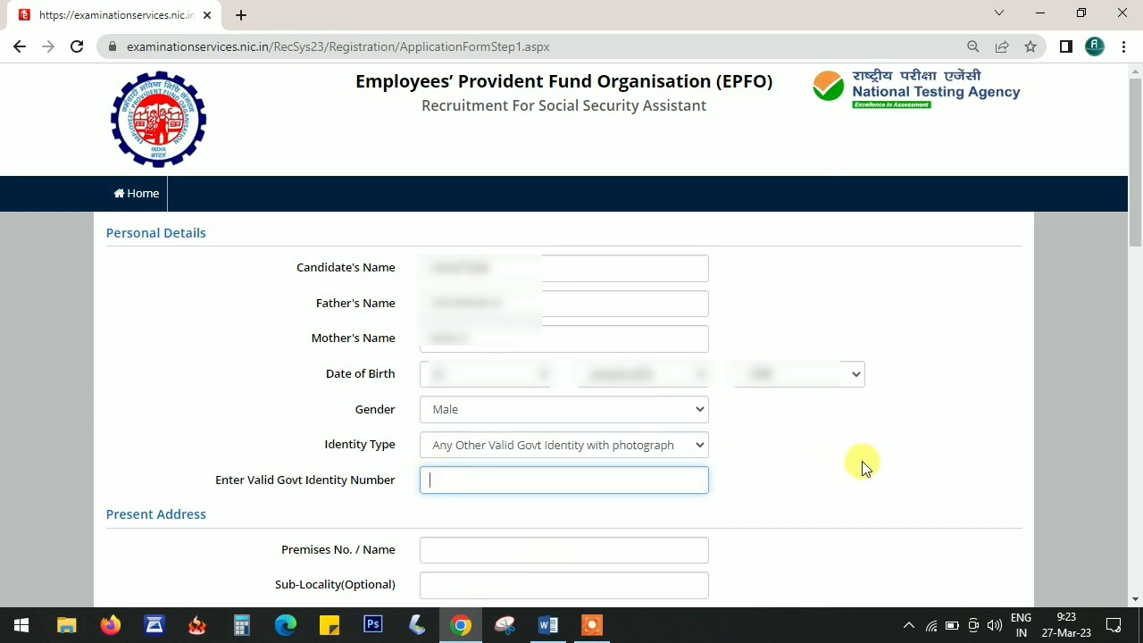
{"action": "type", "text": "5"}
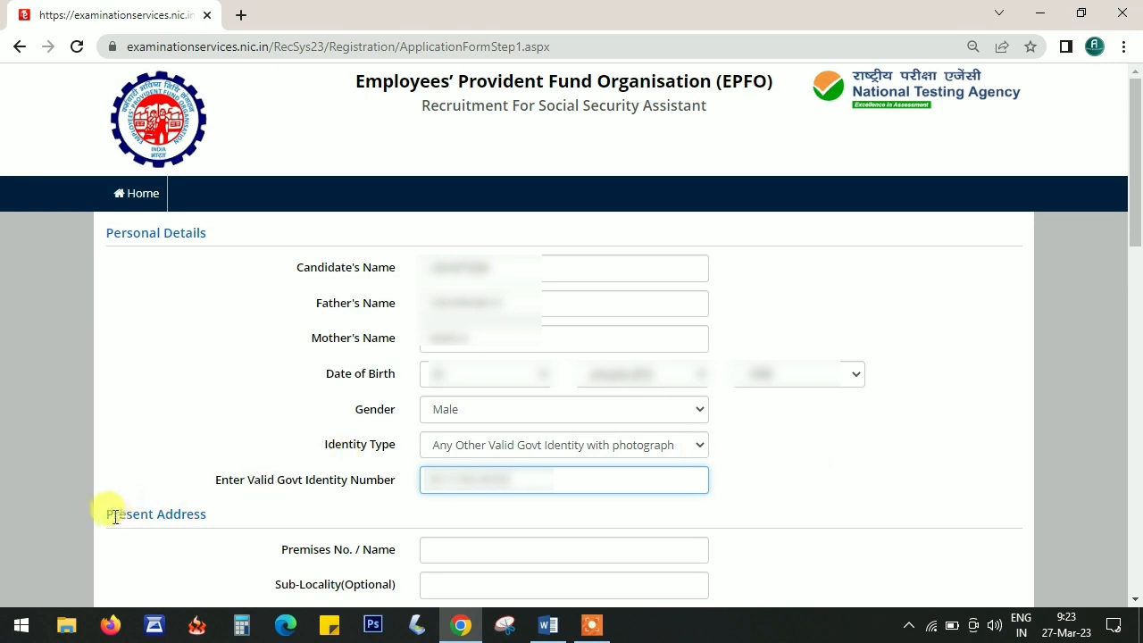
{"action": "left_click_drag", "start_coordinate": [102, 506], "coordinate": [214, 520]}
{"action": "left_click", "coordinate": [170, 514]}
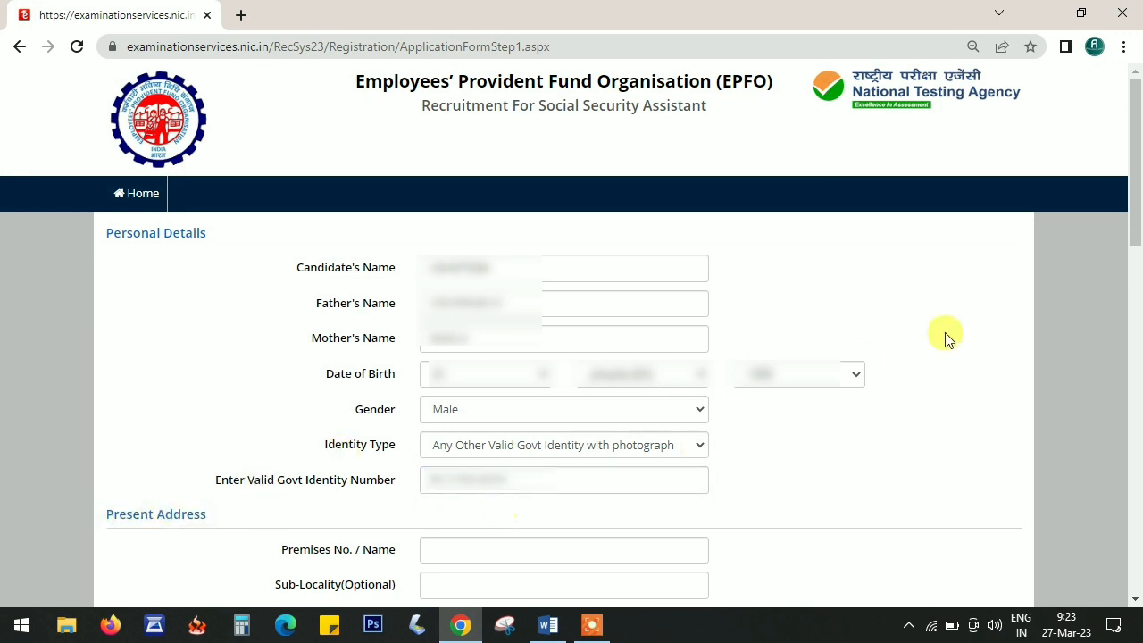
- Enter the present address premises, sub-locality and locality
{"action": "left_click_drag", "start_coordinate": [1135, 140], "coordinate": [1135, 277]}
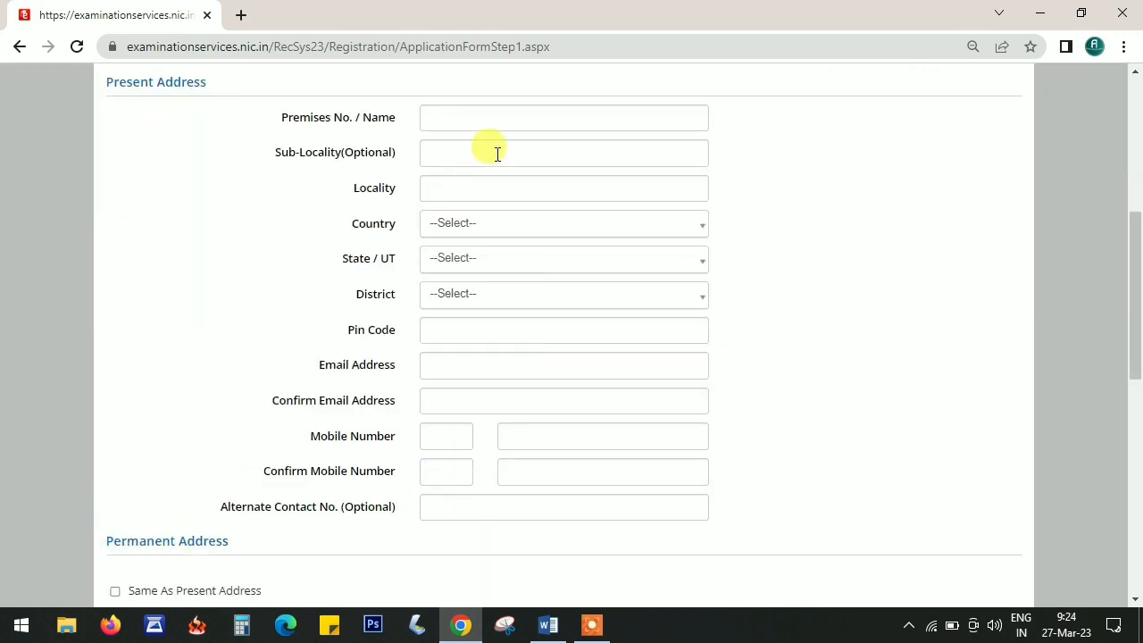
{"action": "left_click", "coordinate": [452, 117]}
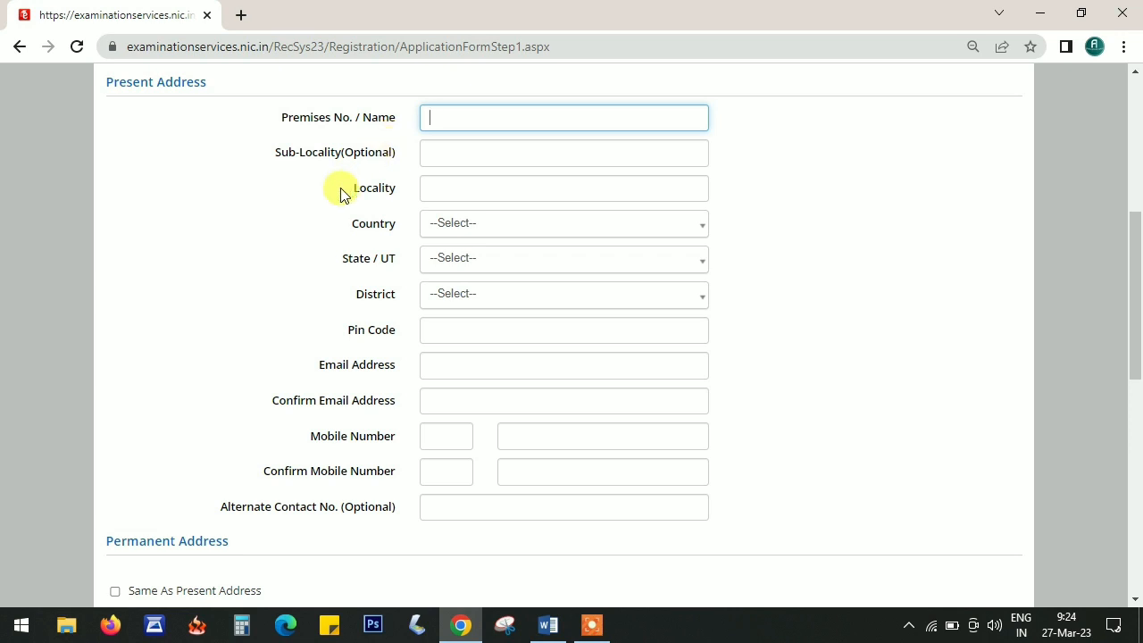
{"action": "type", "text": "XXXXXXX"}
{"action": "left_click", "coordinate": [494, 150]}
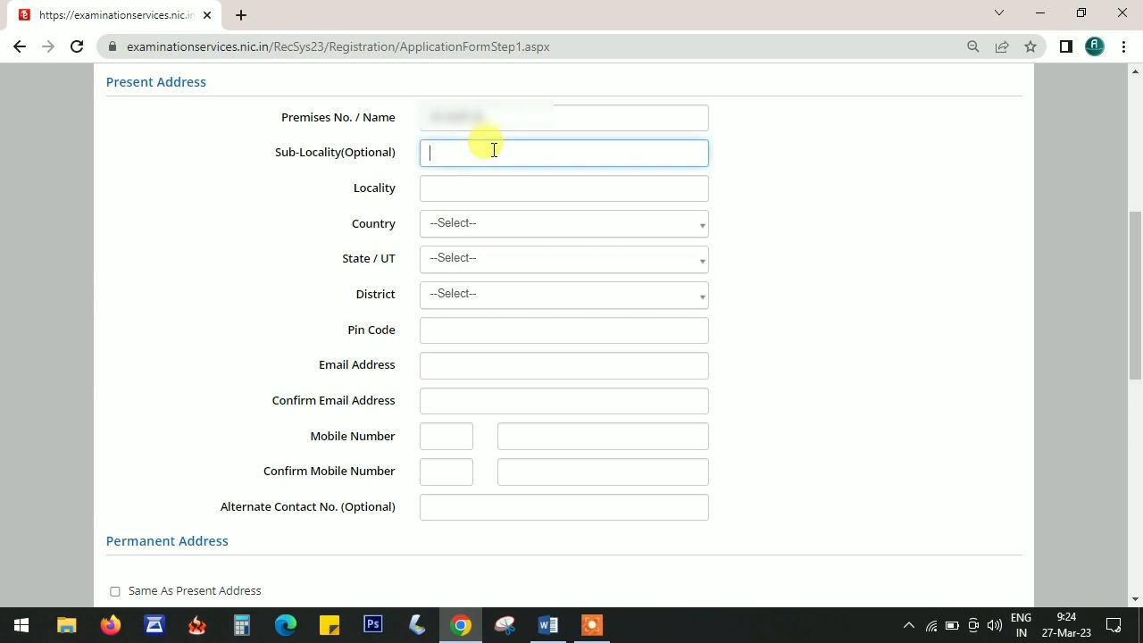
{"action": "type", "text": "XXXXXXXX"}
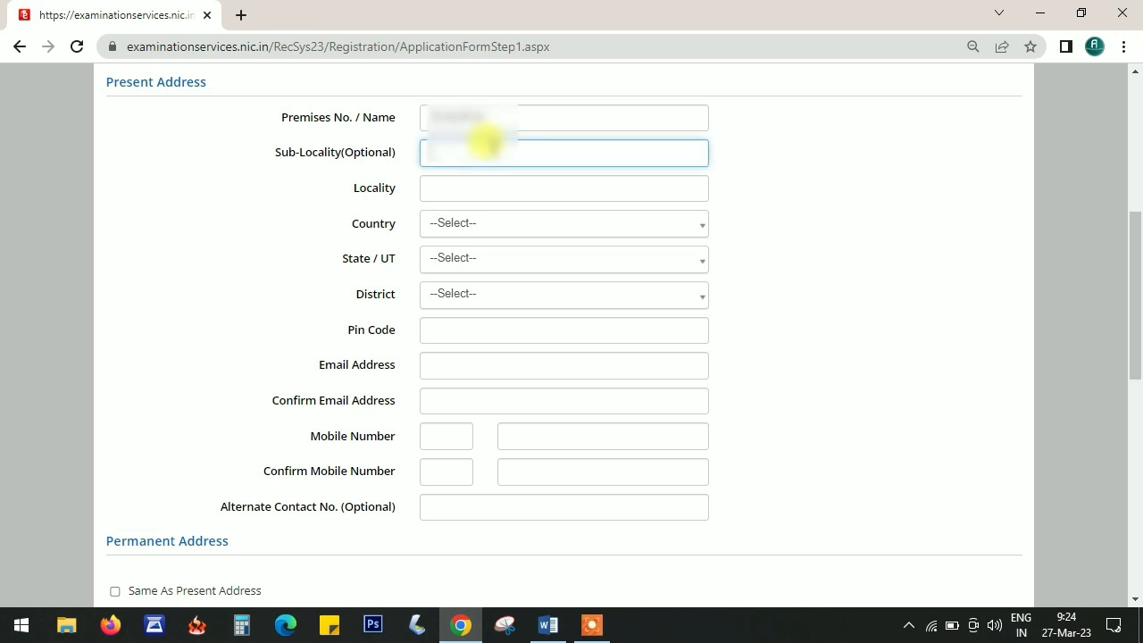
{"action": "left_click", "coordinate": [455, 198]}
{"action": "type", "text": "XXX"}
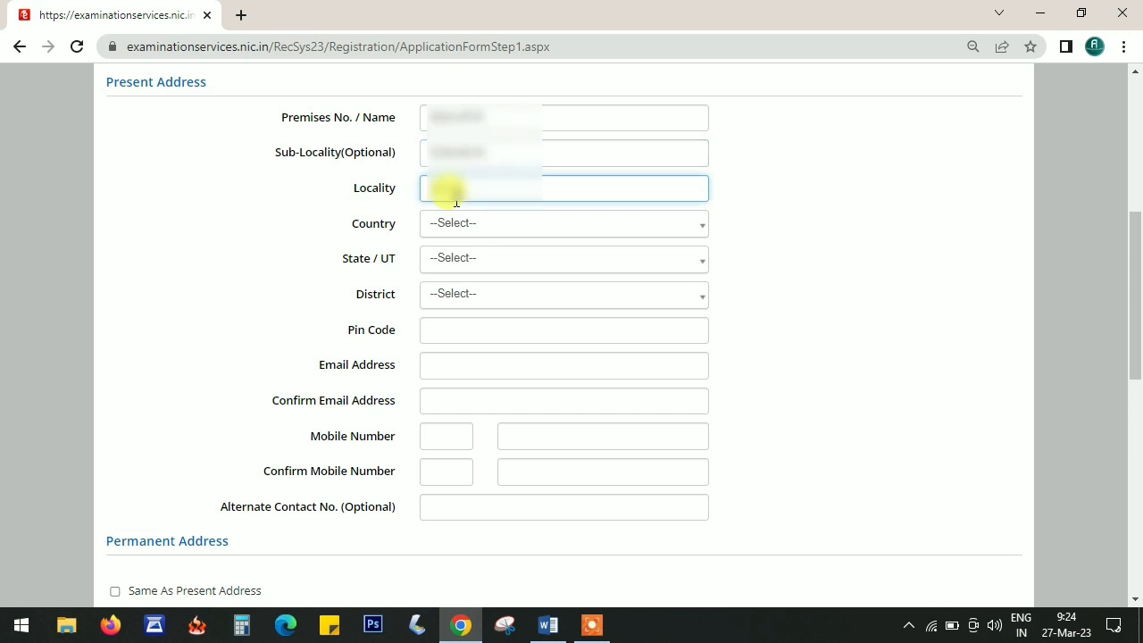
{"action": "type", "text": "XXX"}
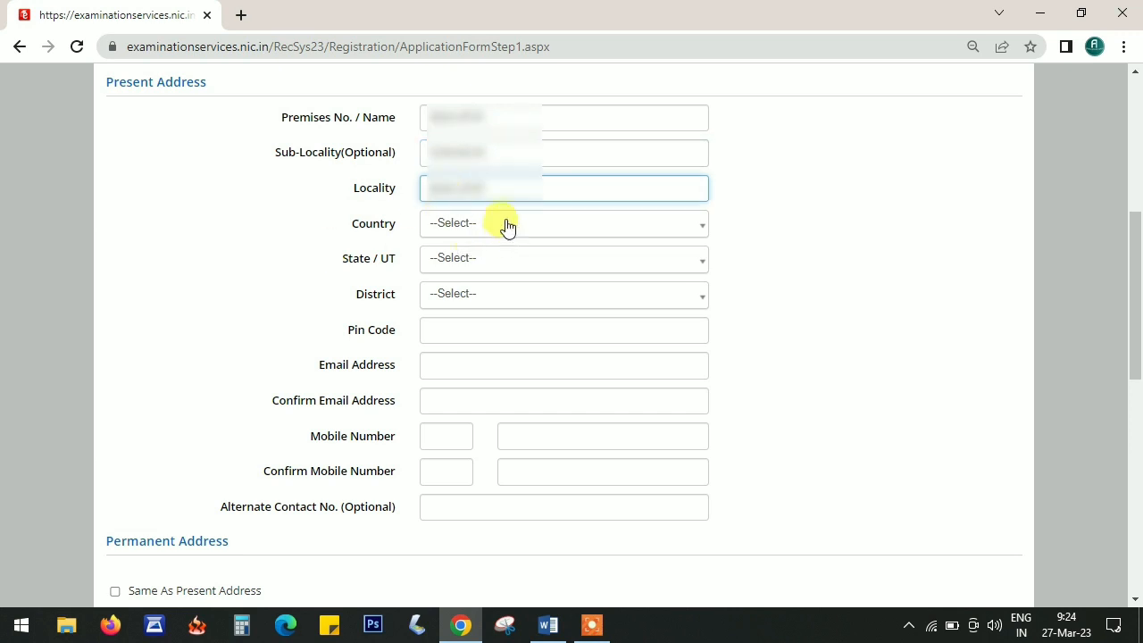
- Set country India, state UTTAR PRADESH, district JAUNPUR DISTRICT, and enter the pin code
{"action": "left_click", "coordinate": [507, 226]}
{"action": "left_click", "coordinate": [455, 296]}
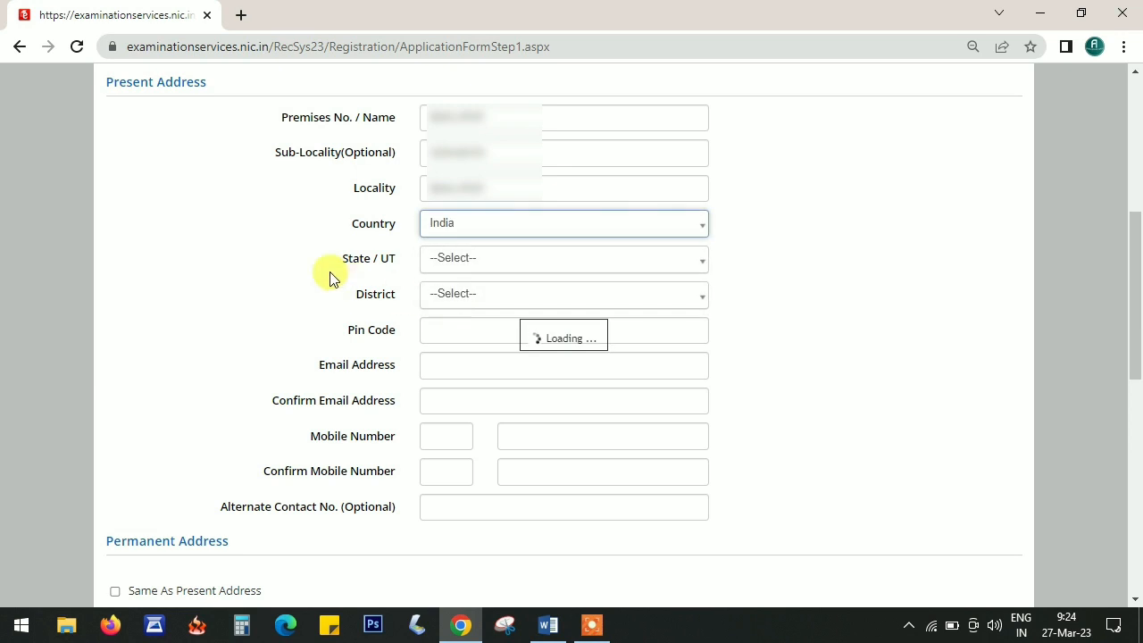
{"action": "left_click", "coordinate": [487, 261]}
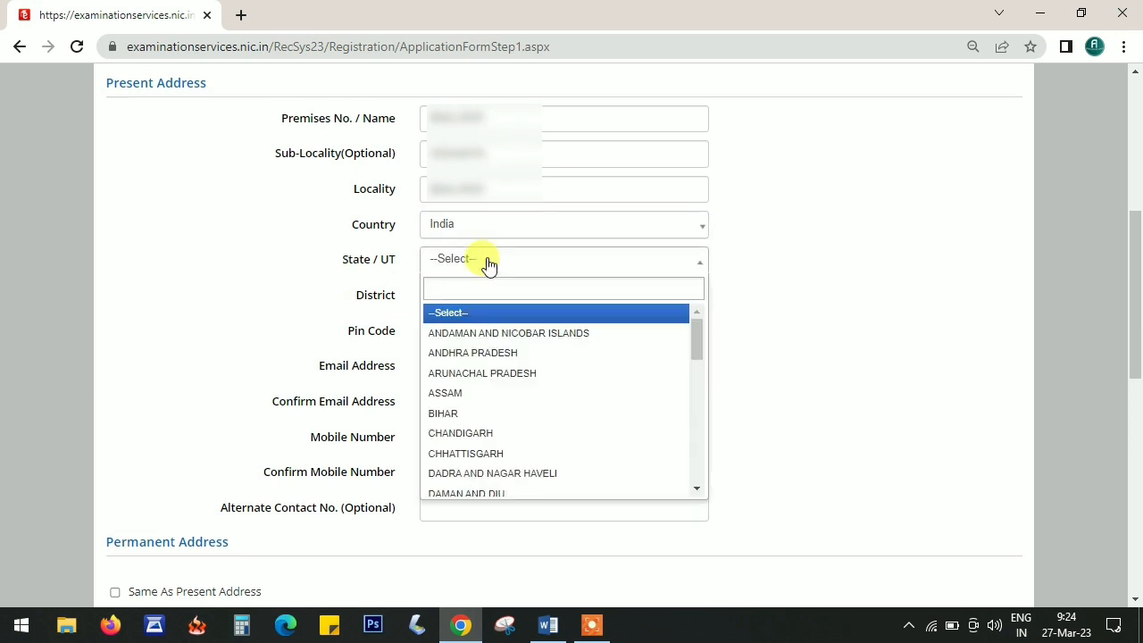
{"action": "type", "text": "UTT"}
{"action": "key", "text": "Return"}
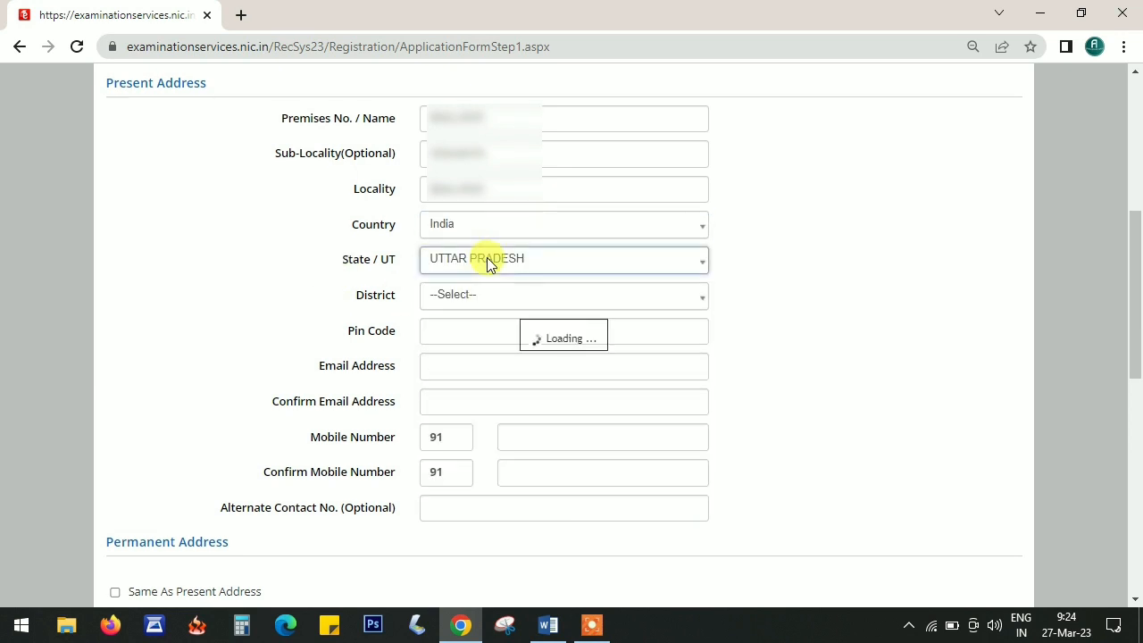
{"action": "left_click", "coordinate": [459, 306]}
{"action": "type", "text": "JAU"}
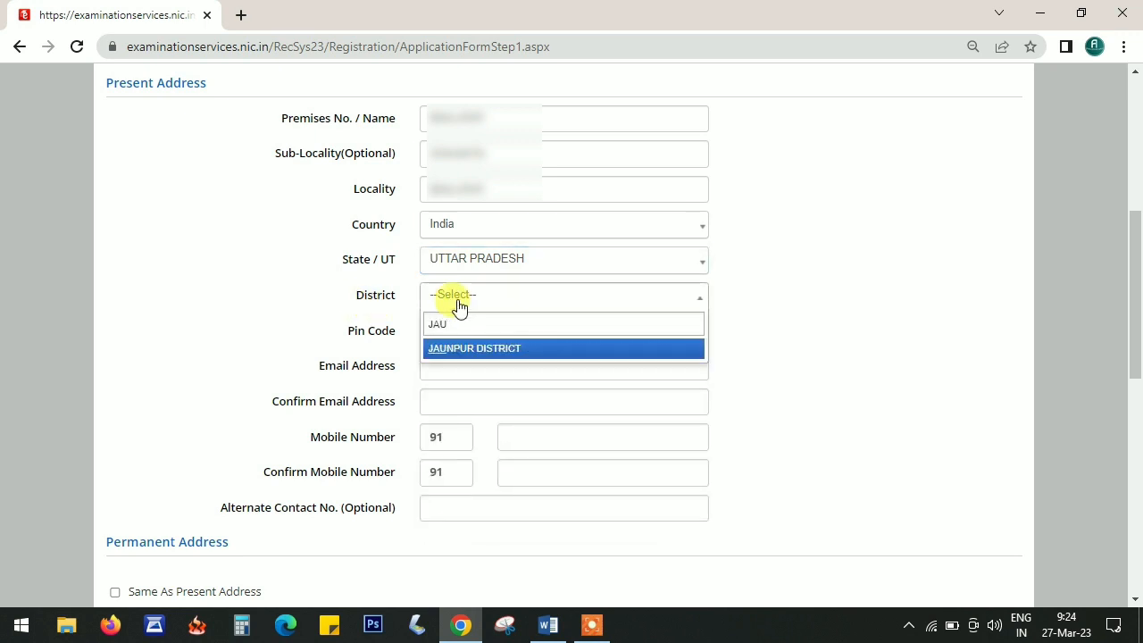
{"action": "key", "text": "Return"}
{"action": "left_click", "coordinate": [347, 331]}
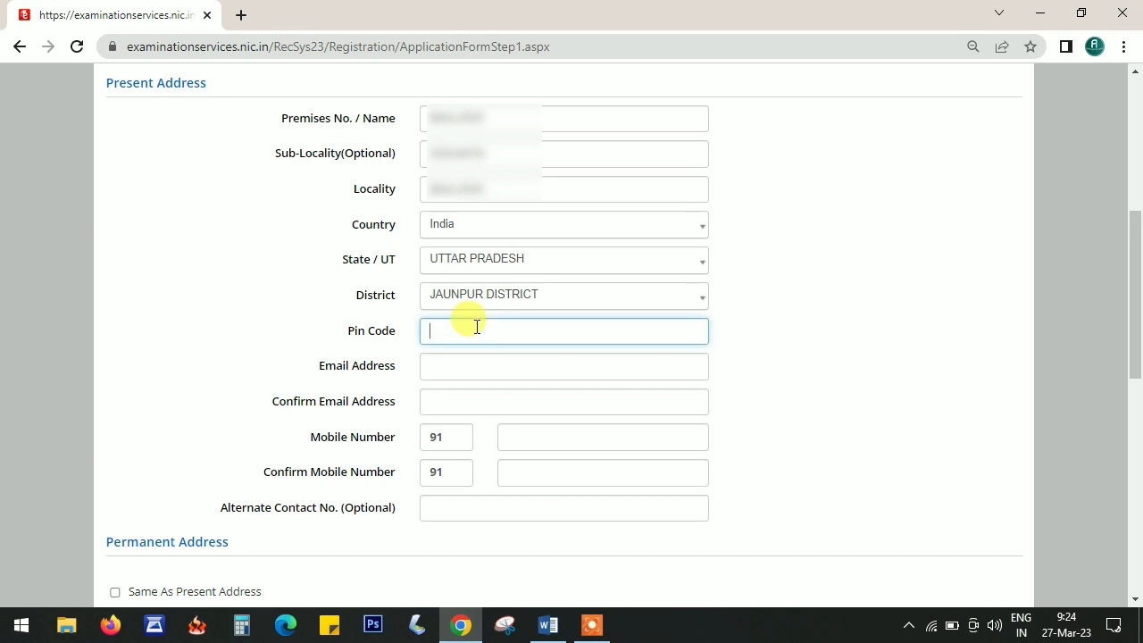
{"action": "type", "text": "222"}
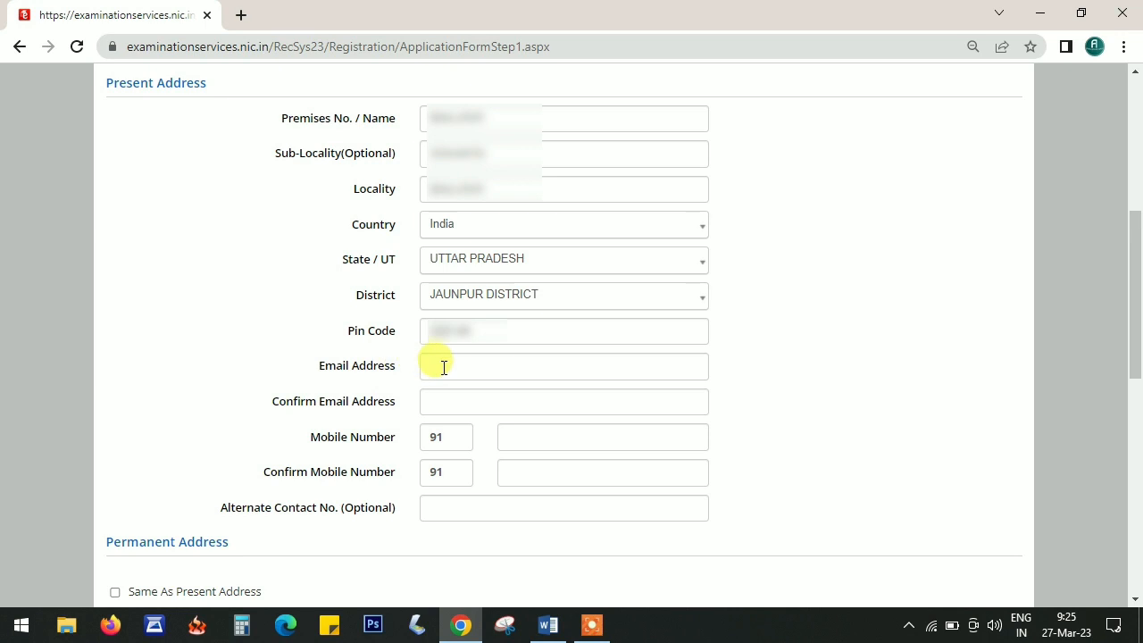
{"action": "left_click", "coordinate": [444, 367]}
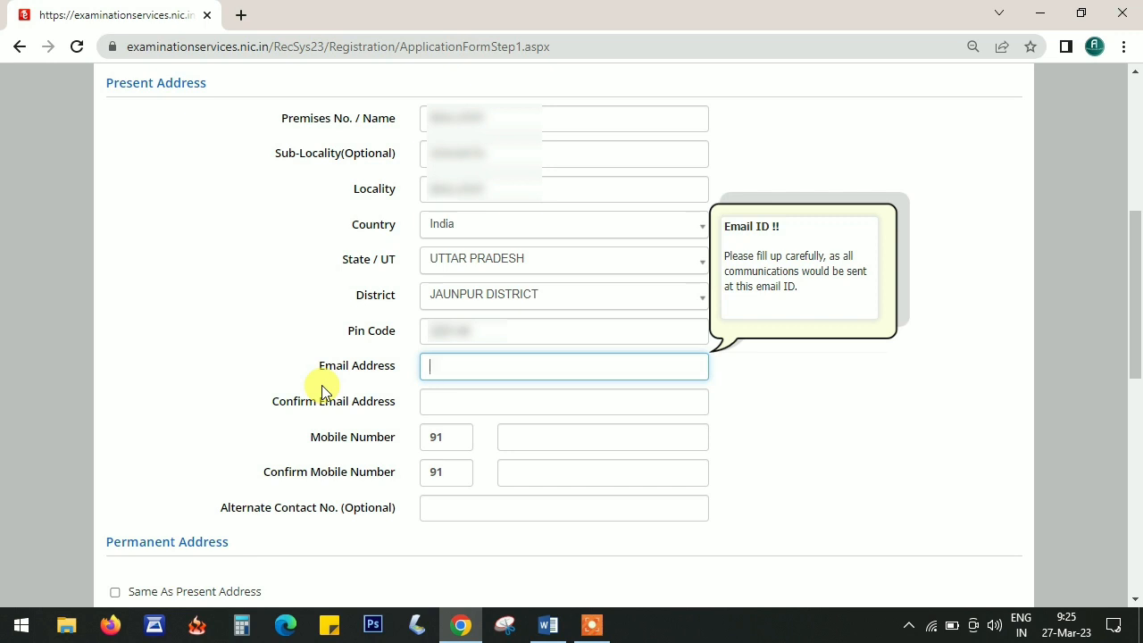
- Enter the e-mail address and repeat it in Confirm Email Address
{"action": "type", "text": "..."}
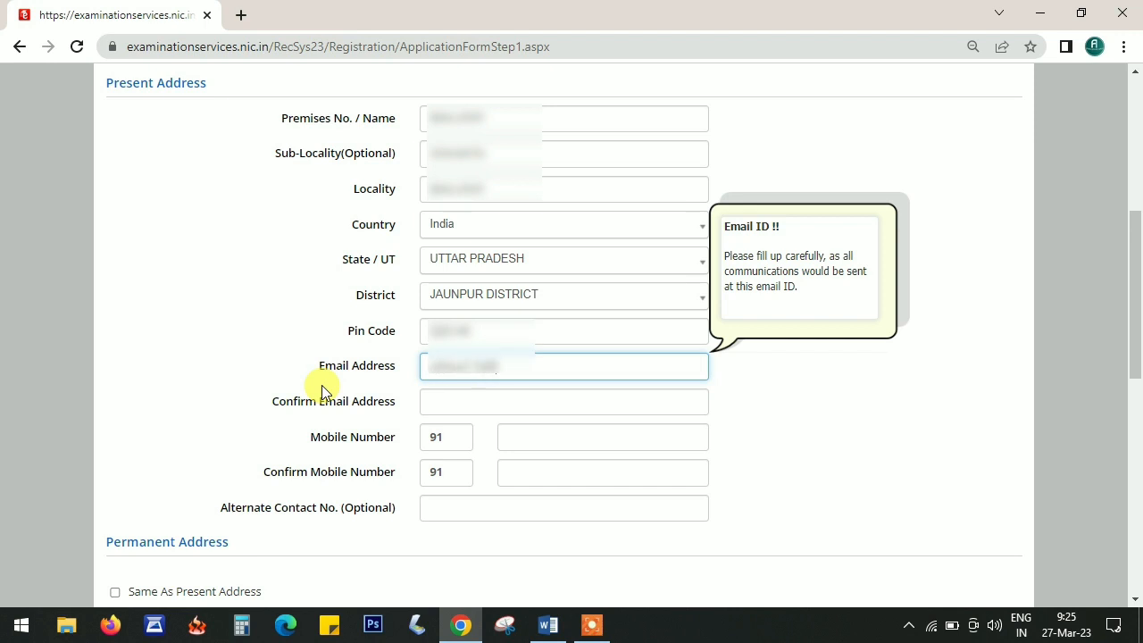
{"action": "type", "text": "gmail.com"}
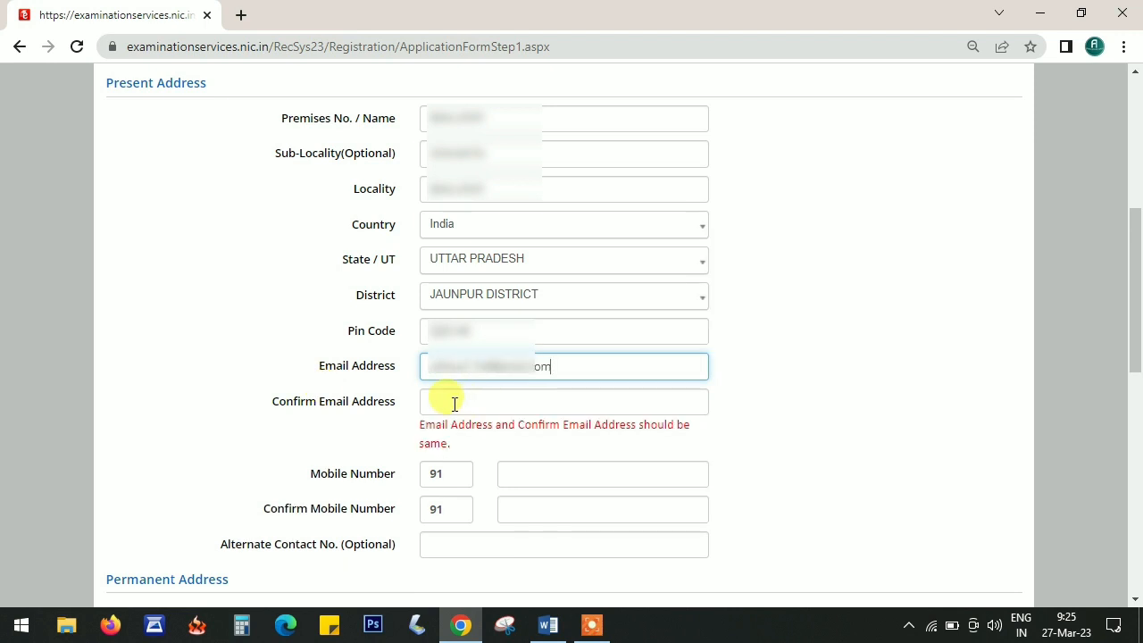
{"action": "left_click", "coordinate": [451, 403]}
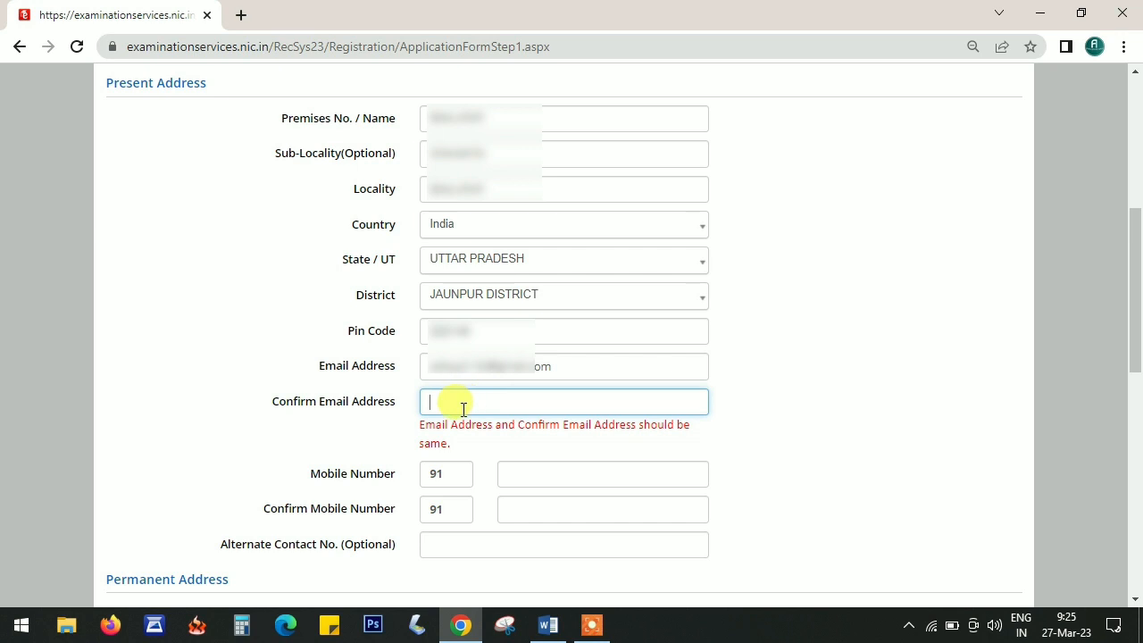
{"action": "key", "text": "ctrl+v"}
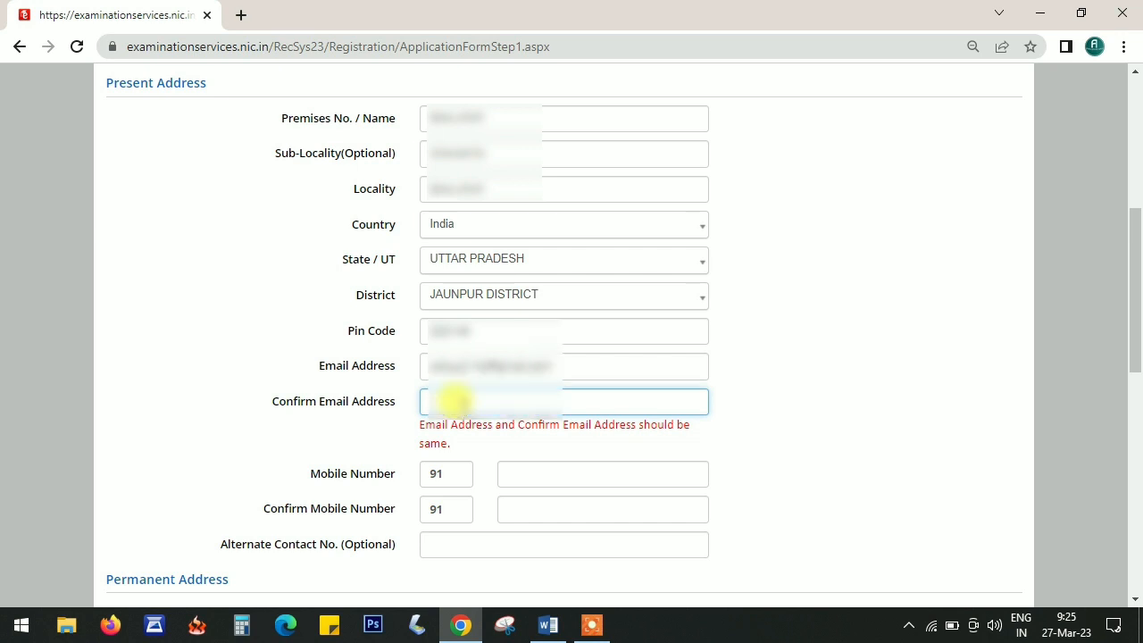
{"action": "type", "text": "a11"}
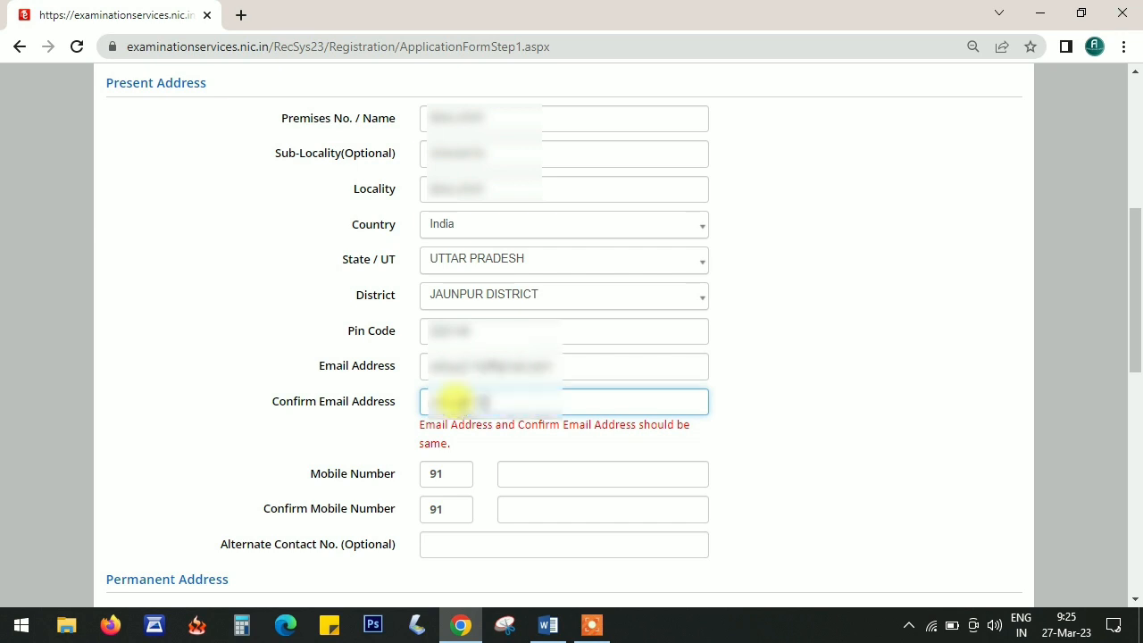
{"action": "type", "text": "g"}
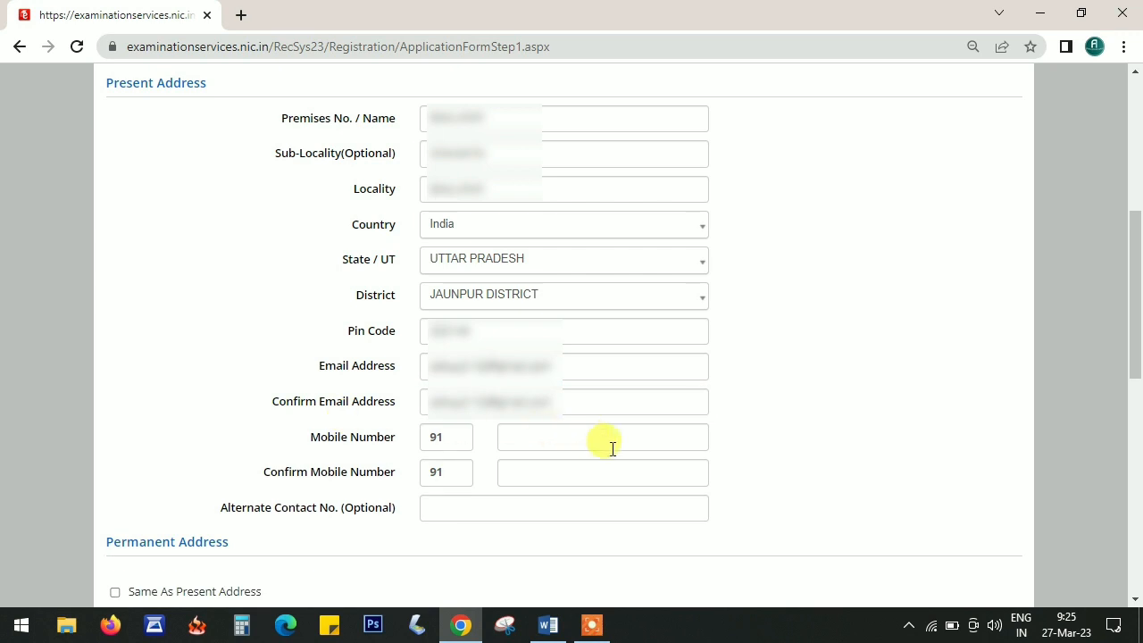
- Enter the mobile number and confirm it
{"action": "left_click", "coordinate": [574, 438]}
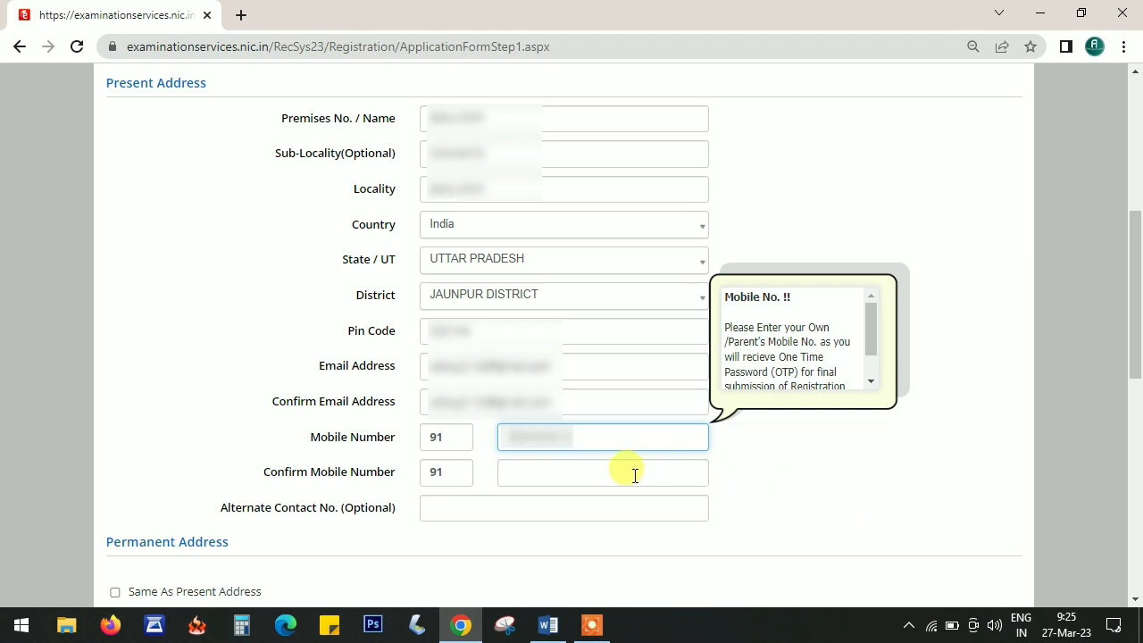
{"action": "left_click", "coordinate": [525, 475]}
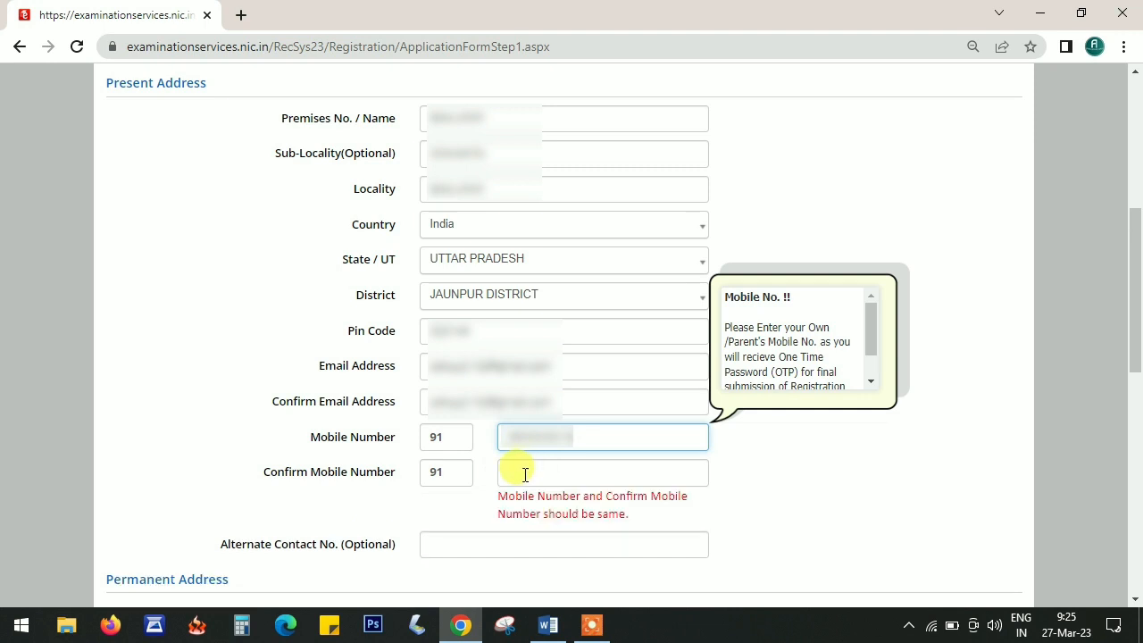
{"action": "left_click", "coordinate": [577, 482]}
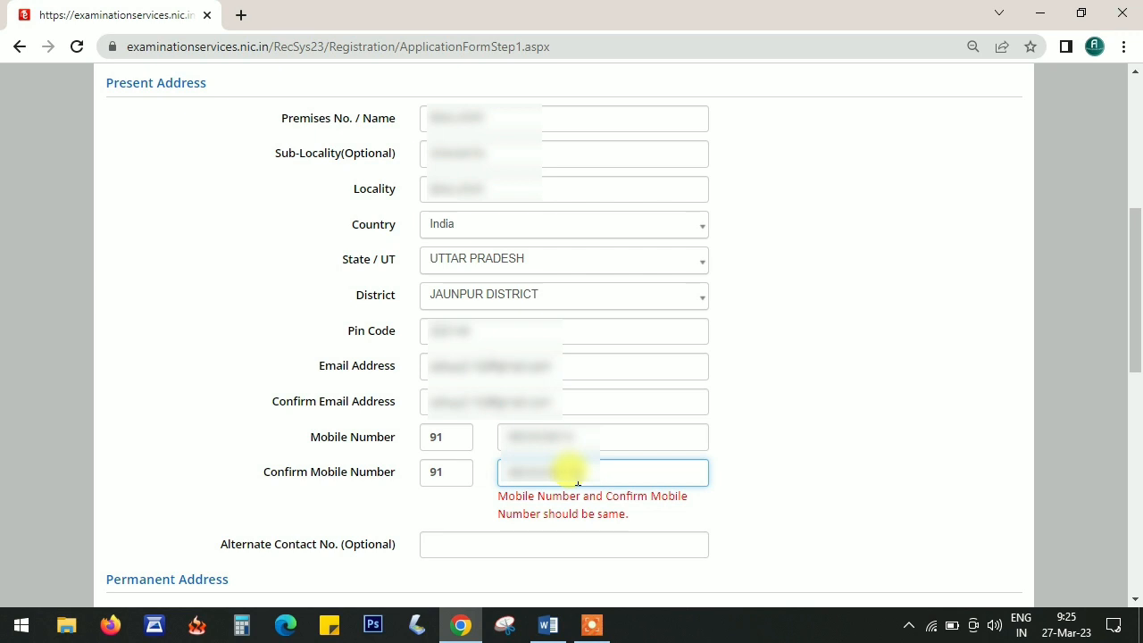
{"action": "left_click", "coordinate": [815, 475]}
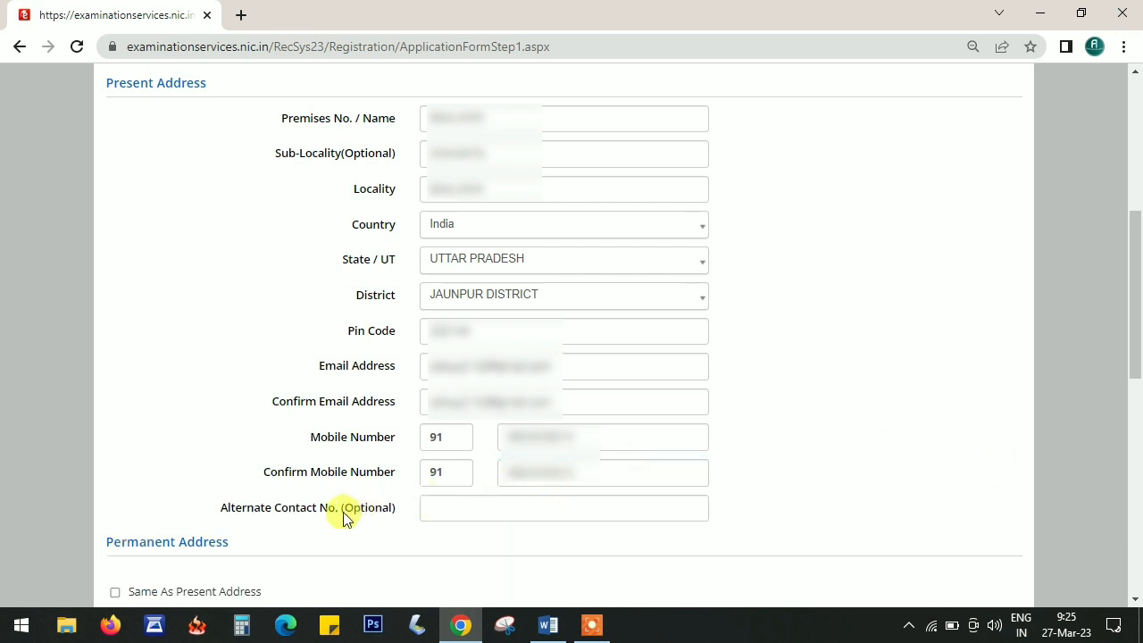
- Leave the optional Alternate Contact No. empty and scroll down to Permanent Address
{"action": "left_click_drag", "start_coordinate": [238, 509], "coordinate": [324, 508]}
{"action": "left_click", "coordinate": [382, 511]}
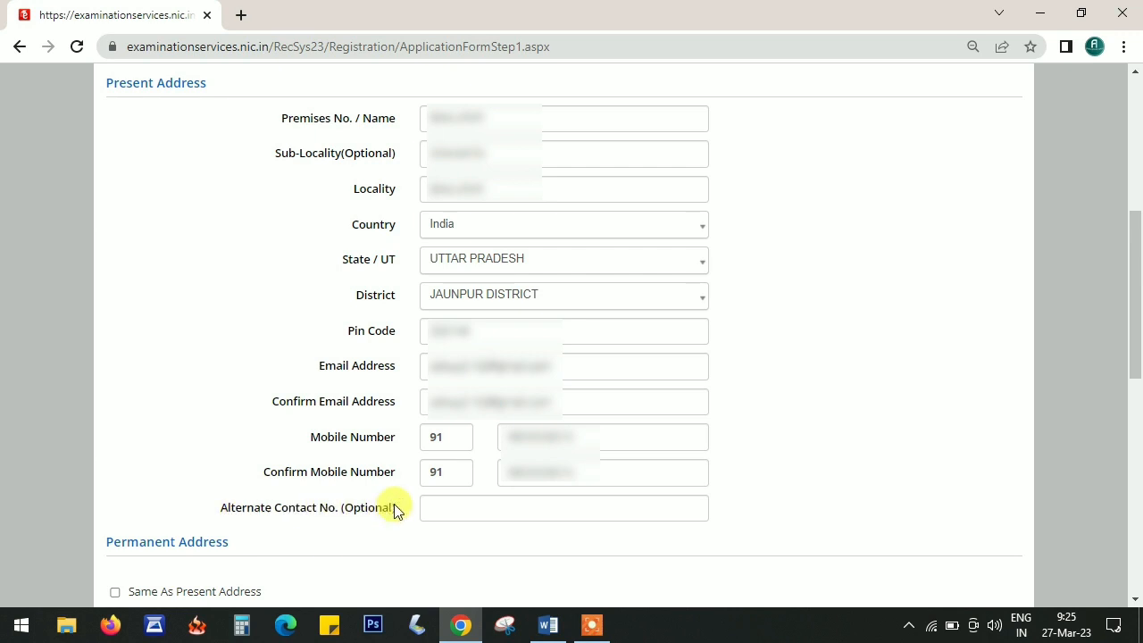
{"action": "left_click", "coordinate": [475, 509]}
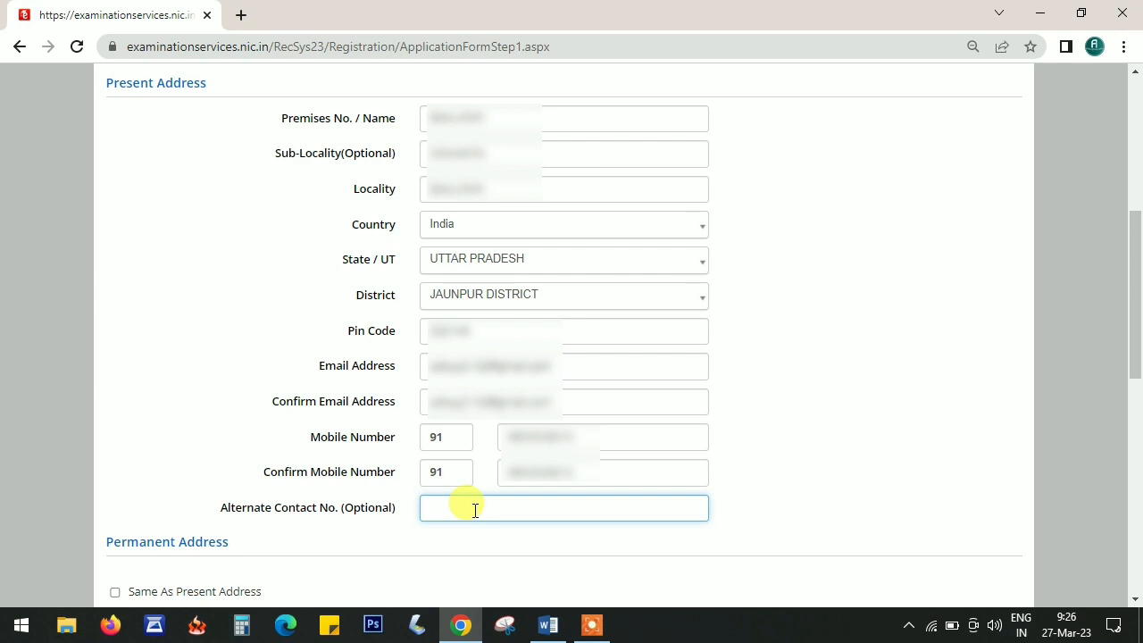
{"action": "left_click_drag", "start_coordinate": [348, 508], "coordinate": [388, 509]}
{"action": "left_click", "coordinate": [428, 507]}
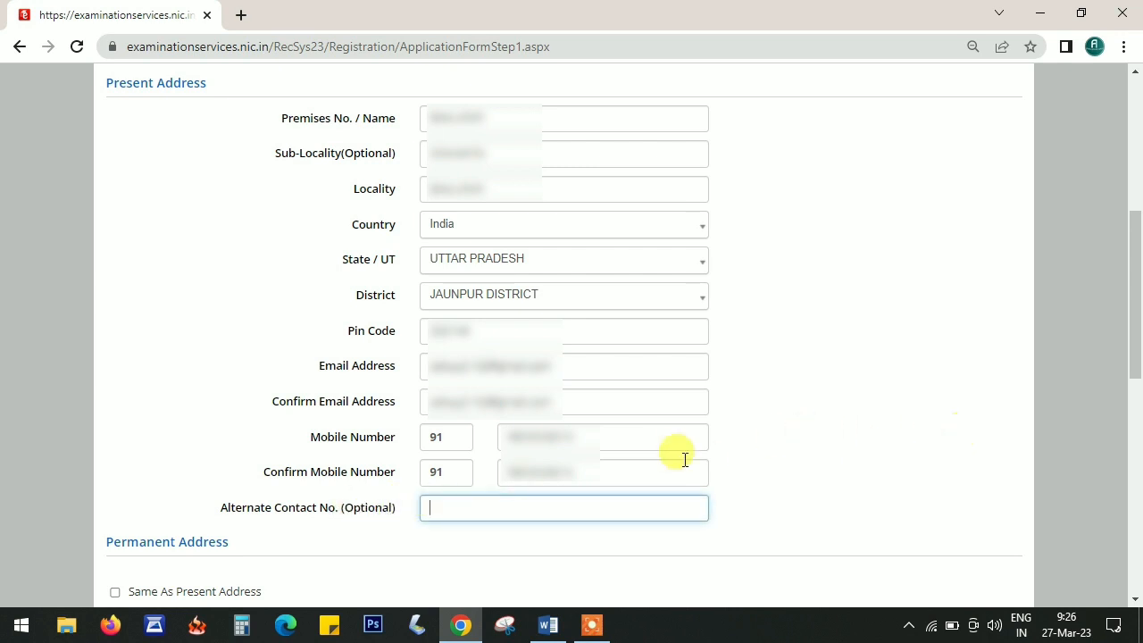
{"action": "left_click_drag", "start_coordinate": [127, 542], "coordinate": [182, 540]}
{"action": "left_click", "coordinate": [183, 541]}
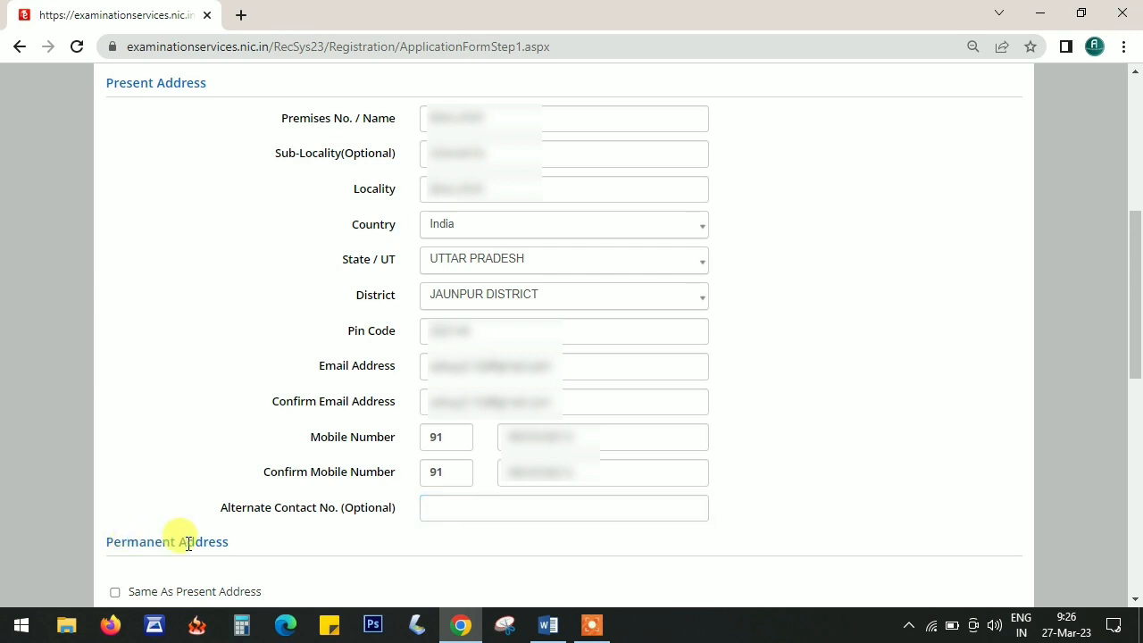
{"action": "scroll", "coordinate": [133, 125], "scroll_direction": "down", "scroll_amount": 5}
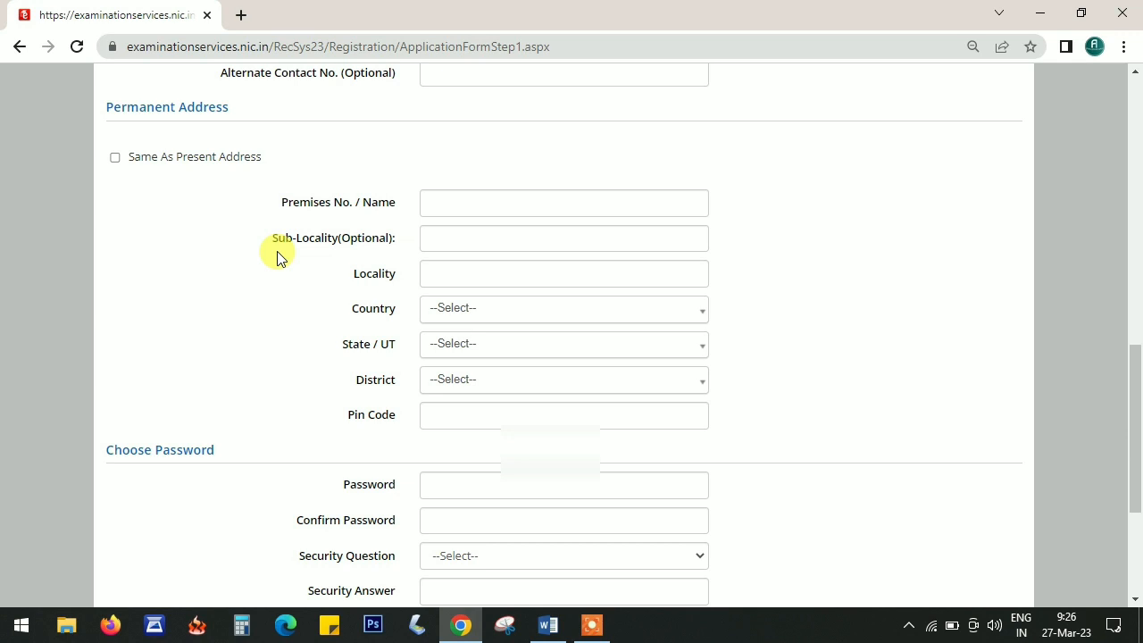
- Tick Same As Present Address and highlight the password rules: 8–13 characters, upper, lower, numeric
{"action": "left_click", "coordinate": [114, 158]}
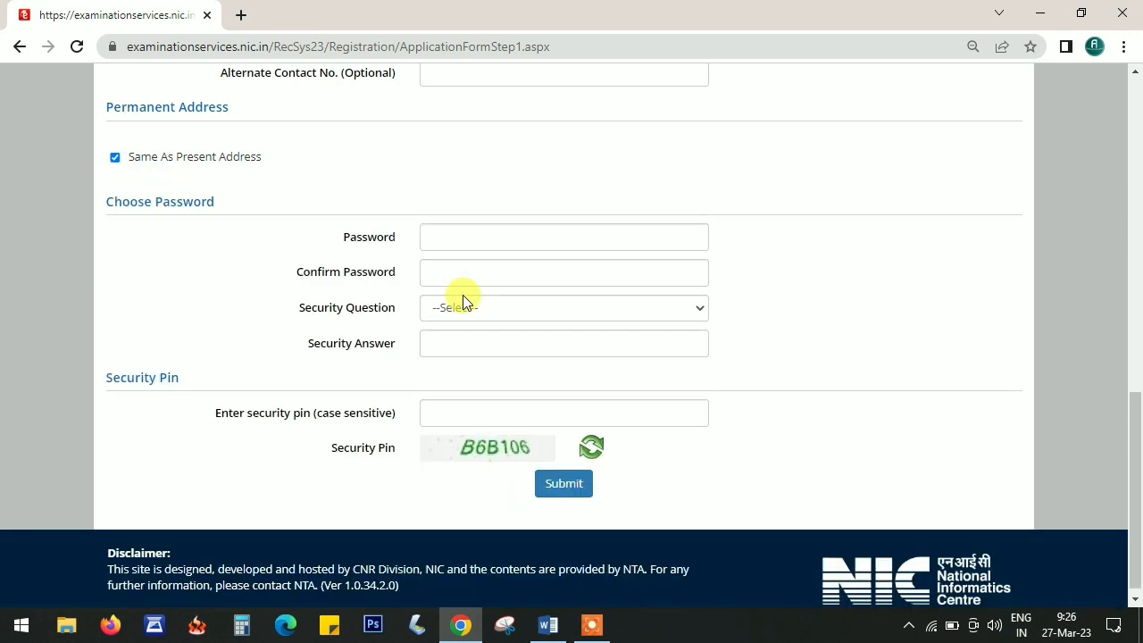
{"action": "left_click", "coordinate": [451, 239]}
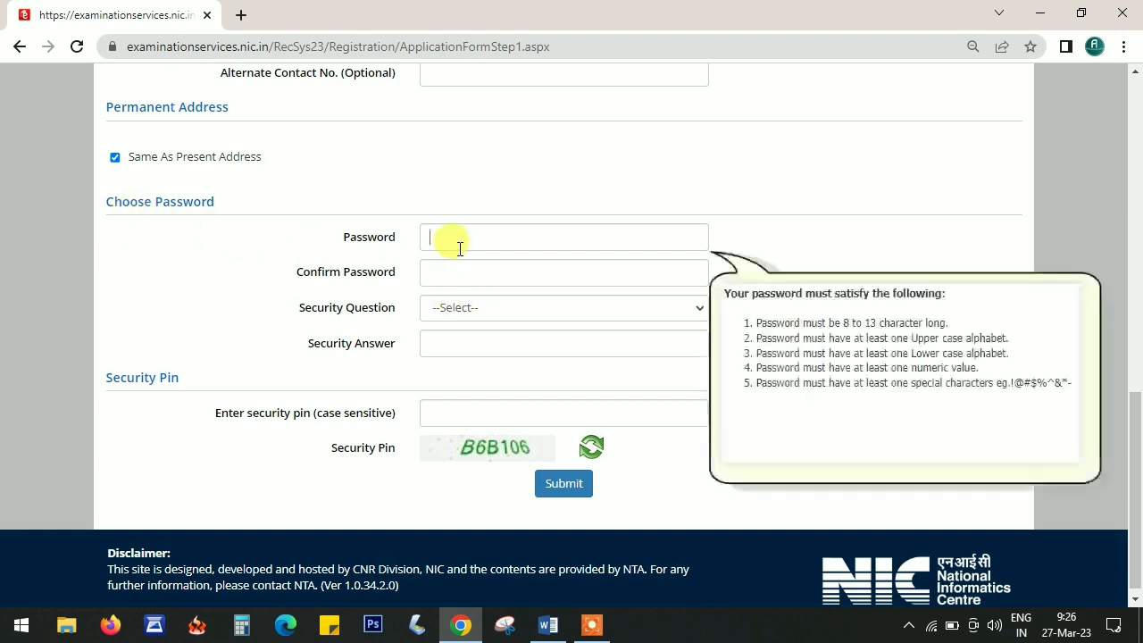
{"action": "mouse_move", "coordinate": [822, 337]}
{"action": "left_mouse_down"}
{"action": "mouse_move", "coordinate": [786, 323]}
{"action": "mouse_move", "coordinate": [830, 321]}
{"action": "left_mouse_up"}
{"action": "left_click", "coordinate": [846, 325]}
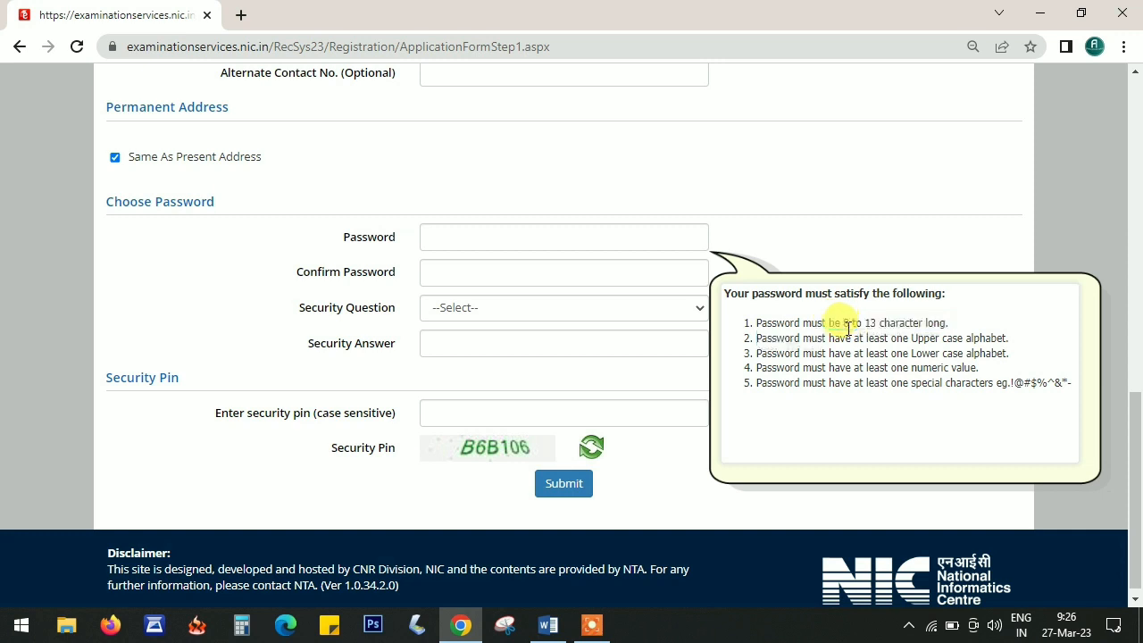
{"action": "left_click_drag", "start_coordinate": [842, 323], "coordinate": [920, 324]}
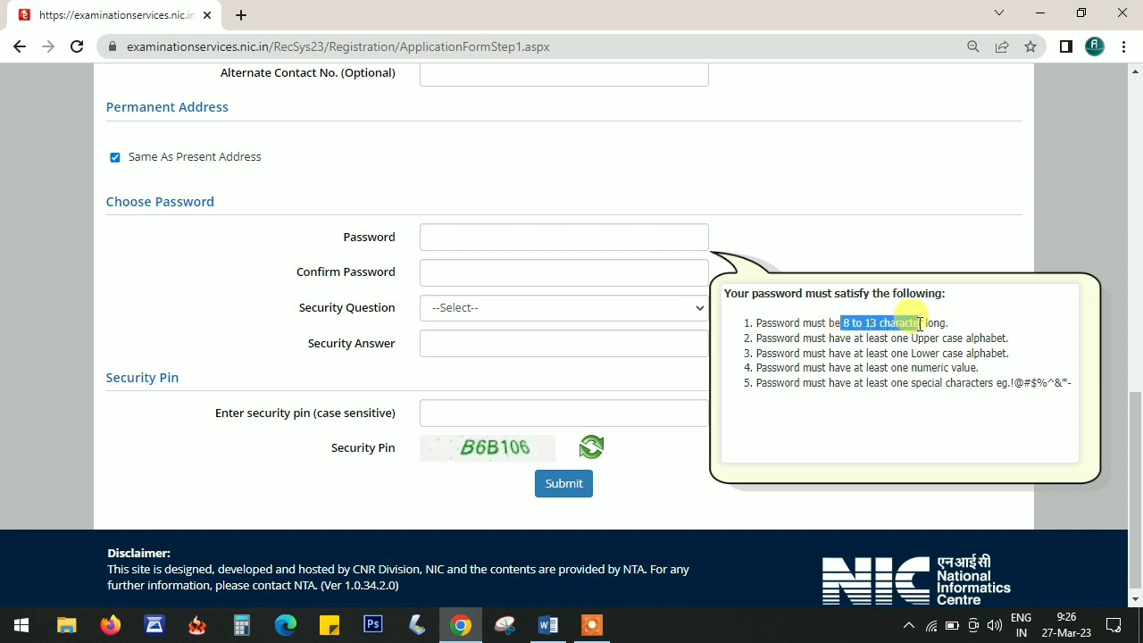
{"action": "left_click", "coordinate": [917, 323]}
{"action": "left_click_drag", "start_coordinate": [845, 340], "coordinate": [936, 341]}
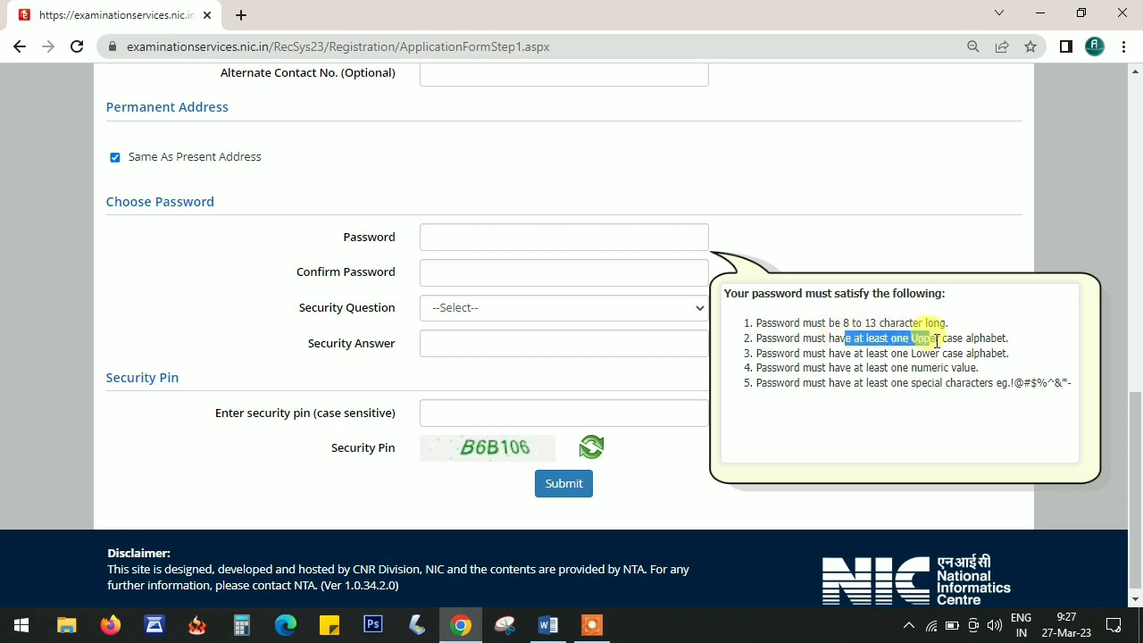
{"action": "left_click", "coordinate": [937, 339]}
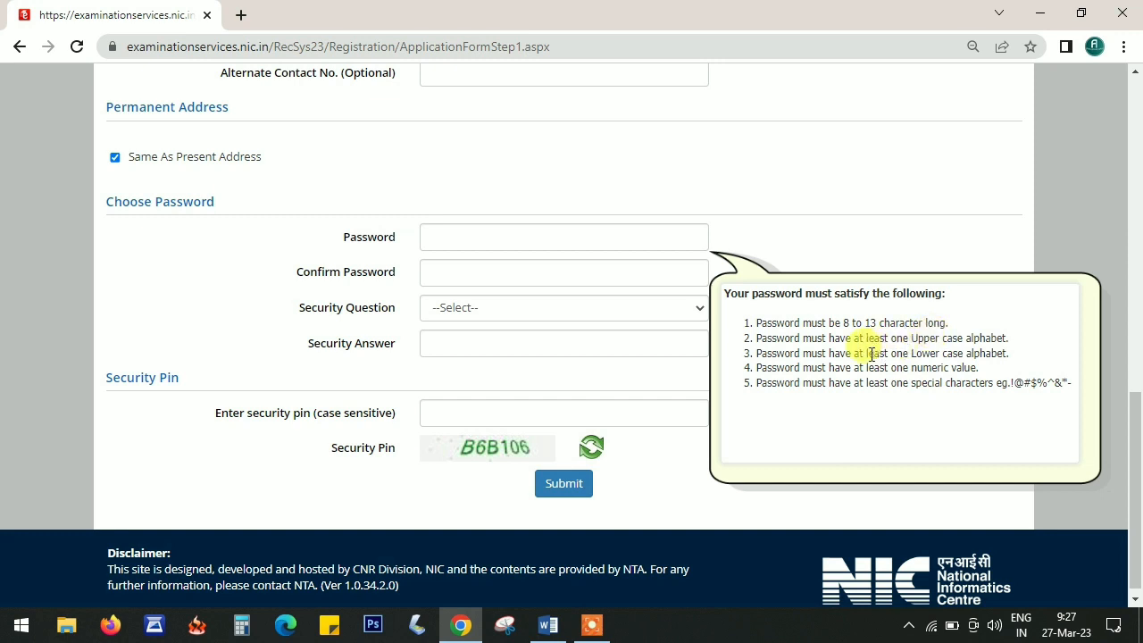
{"action": "left_click_drag", "start_coordinate": [880, 351], "coordinate": [982, 353]}
{"action": "left_click", "coordinate": [969, 350]}
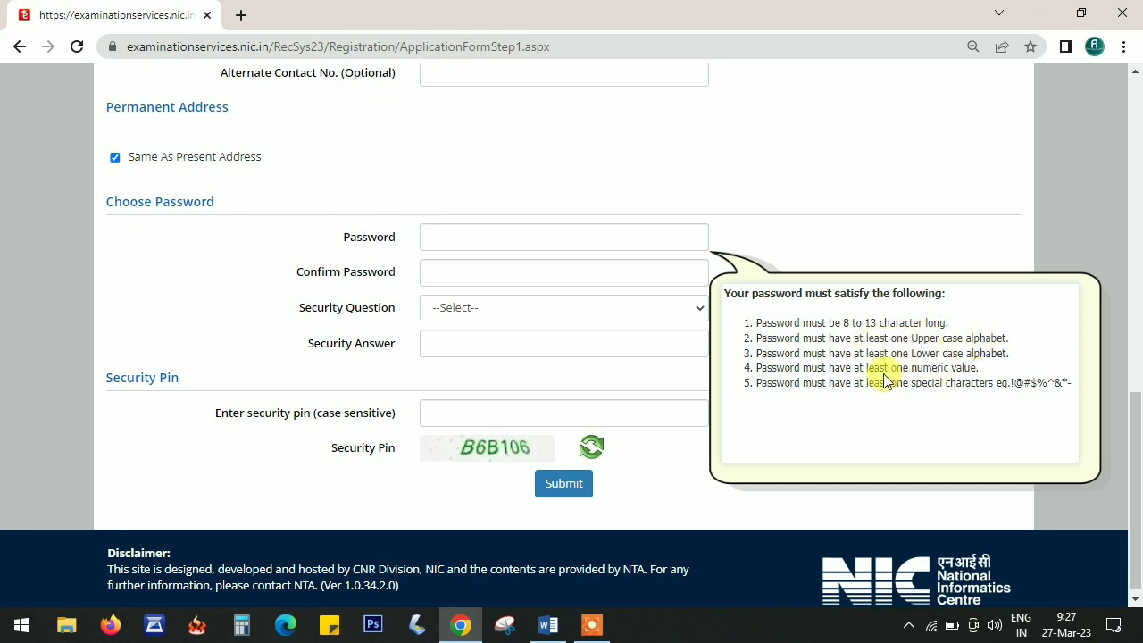
{"action": "left_click_drag", "start_coordinate": [886, 367], "coordinate": [1073, 383]}
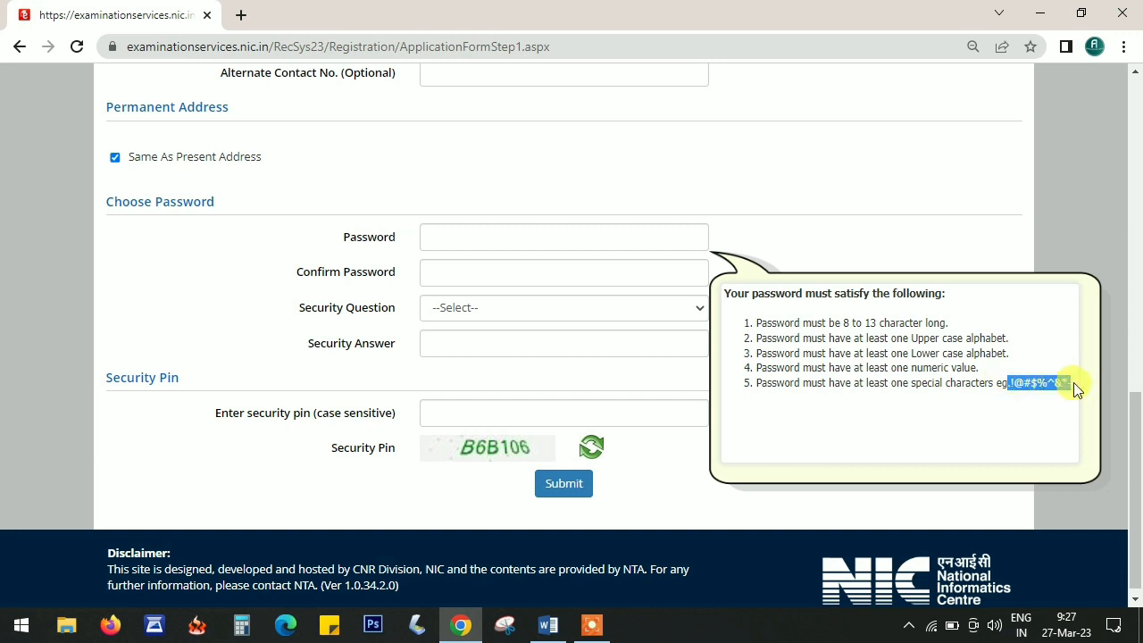
- Enter the account password and its confirmation
{"action": "left_click", "coordinate": [515, 233]}
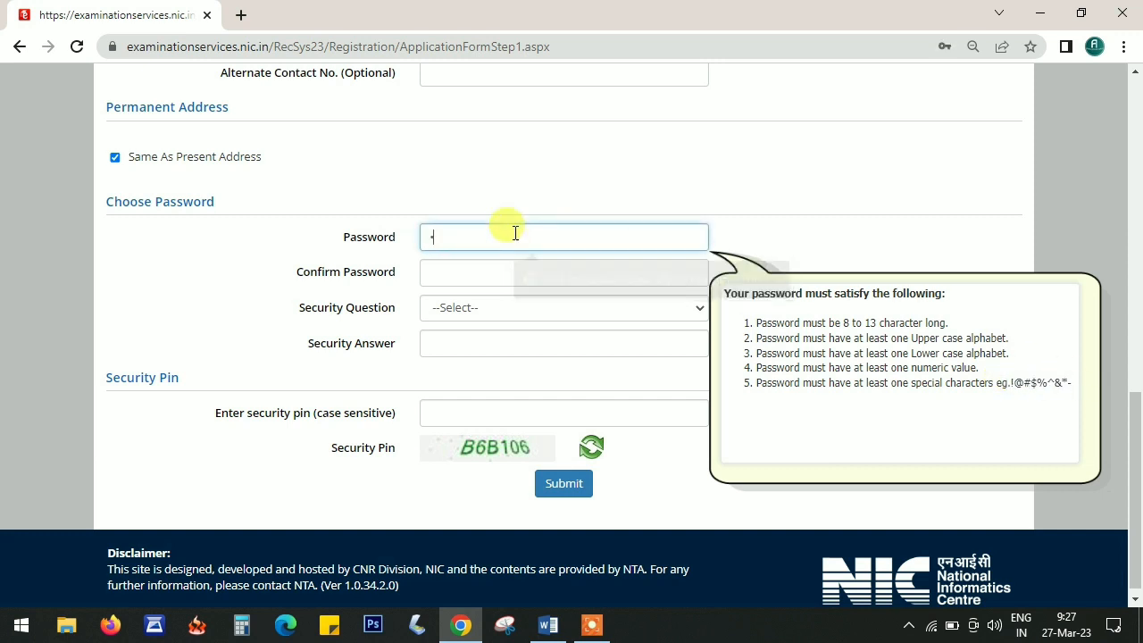
{"action": "left_click", "coordinate": [447, 272]}
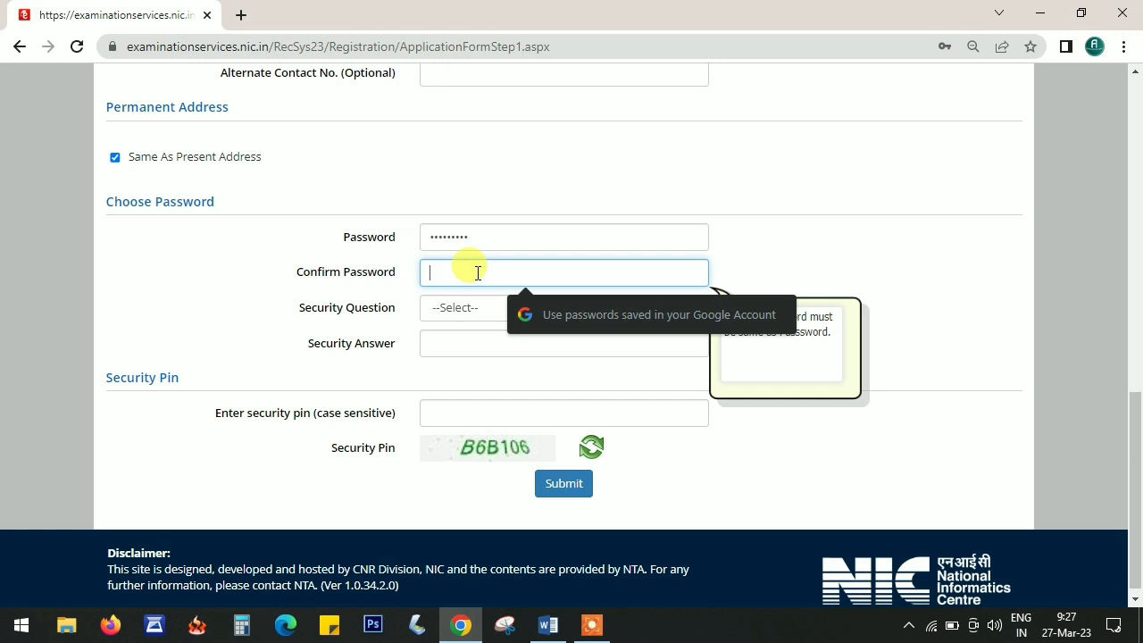
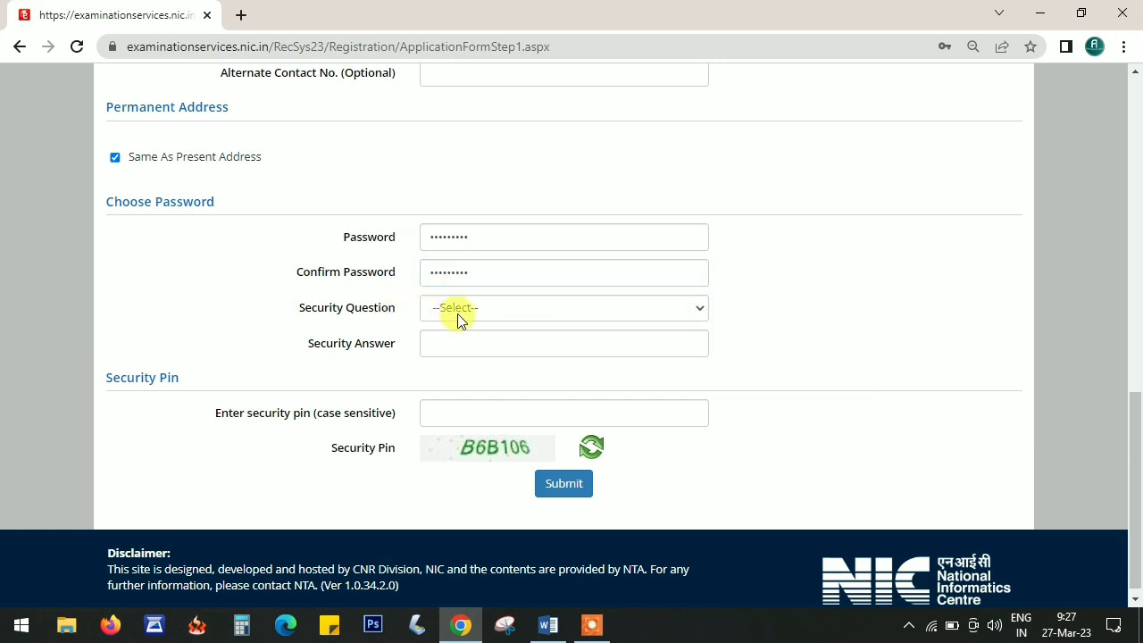
{"action": "left_click", "coordinate": [457, 313]}
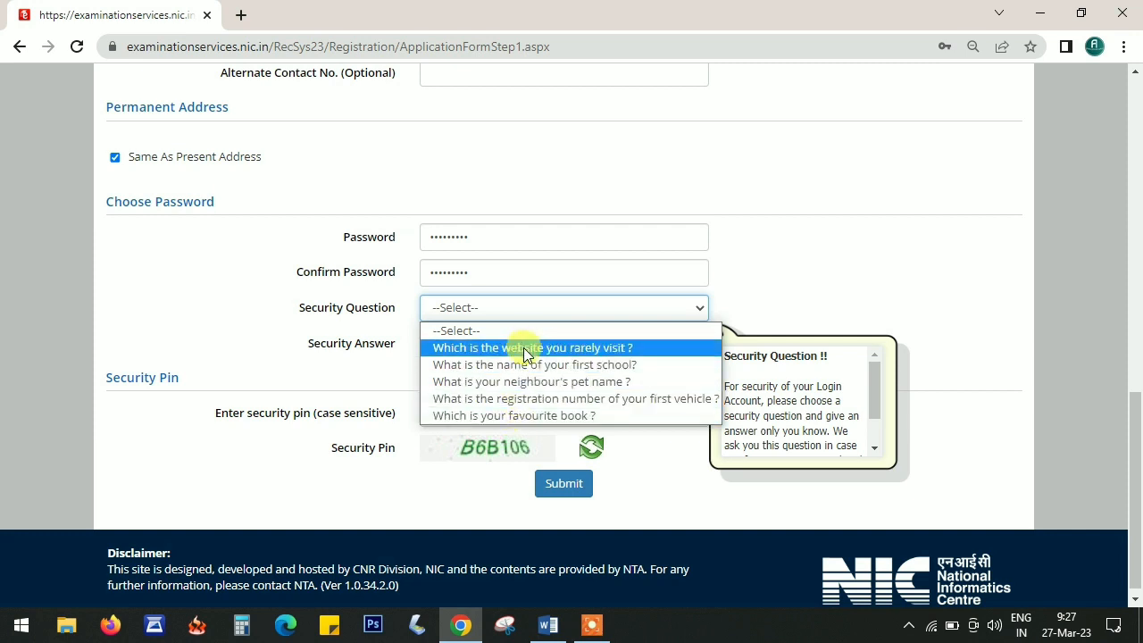
- Pick the favourite book security question, enter the captcha security pin, and submit for review
{"action": "left_click", "coordinate": [518, 414]}
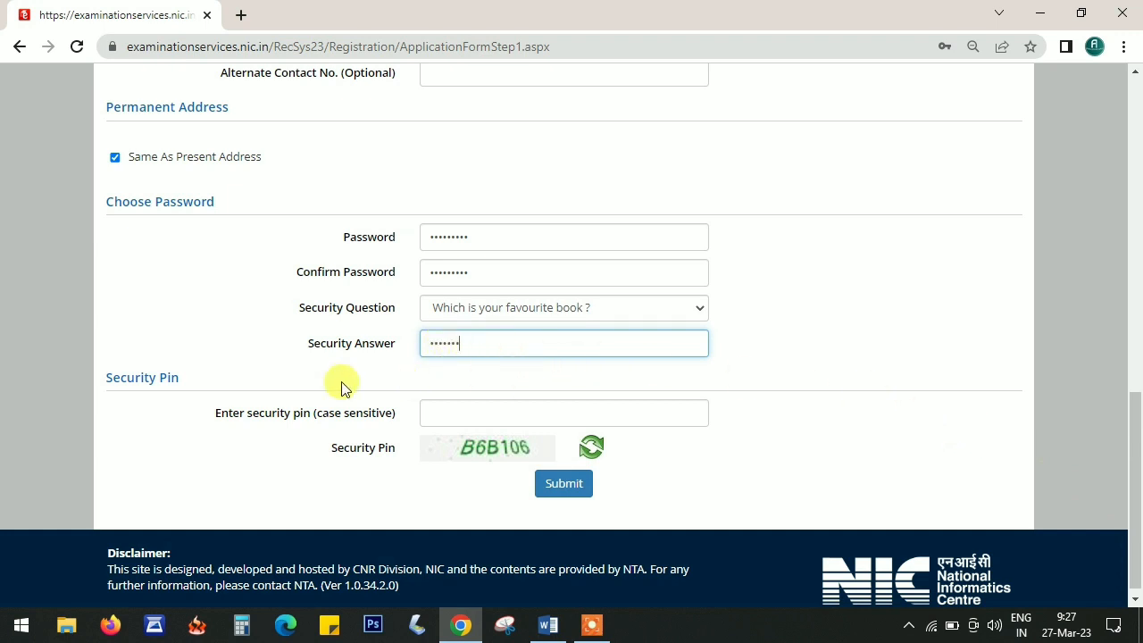
{"action": "left_click", "coordinate": [449, 414]}
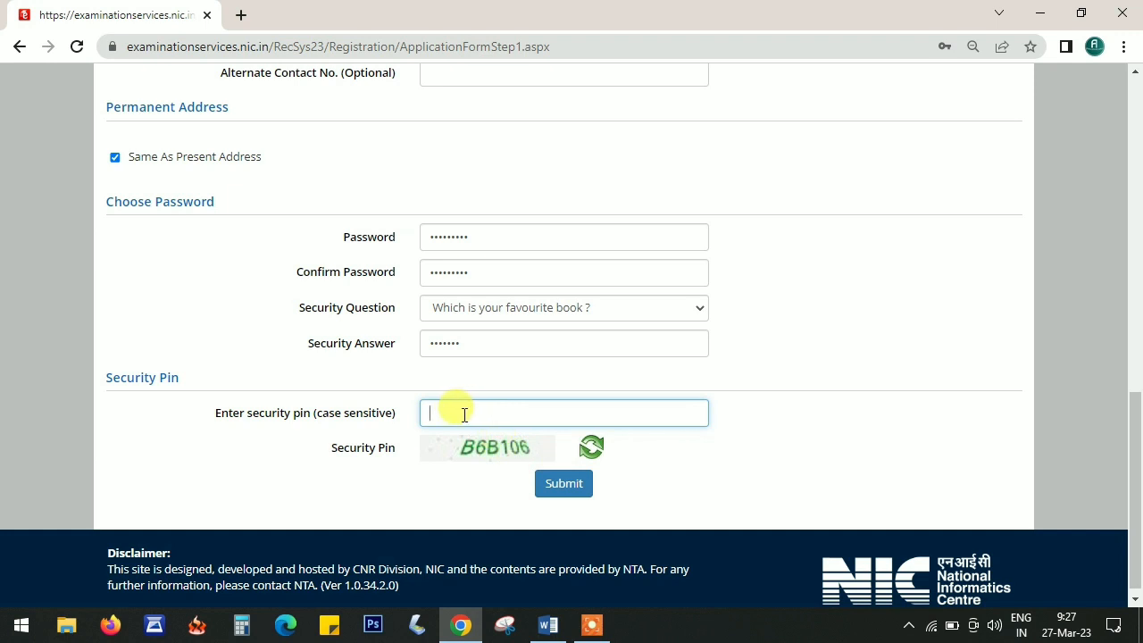
{"action": "type", "text": "B6B106"}
{"action": "left_click", "coordinate": [357, 466]}
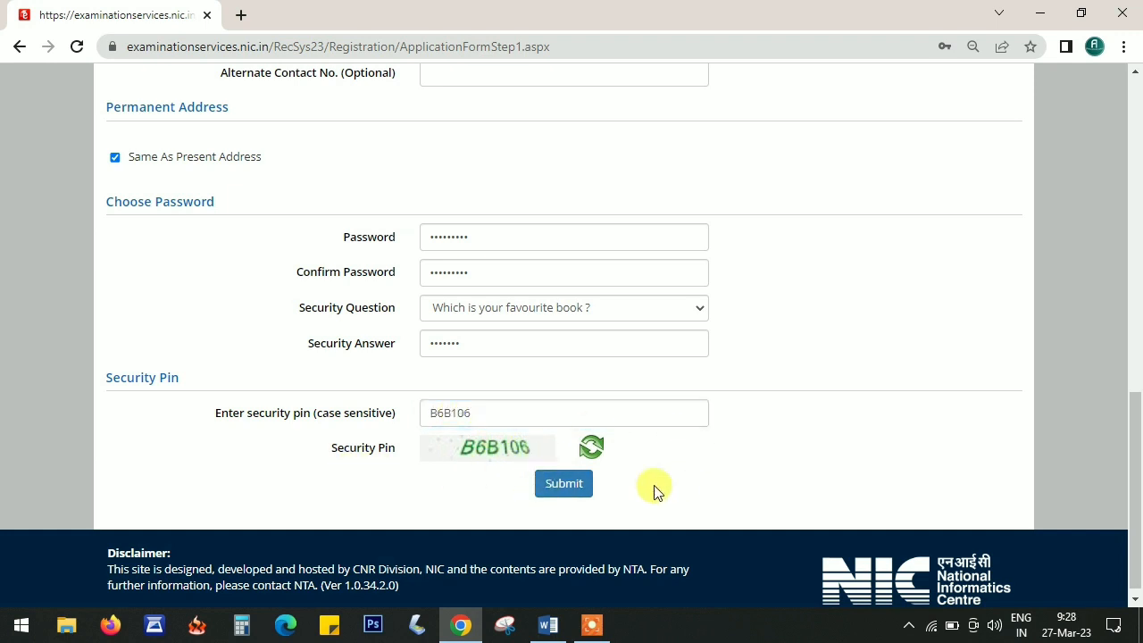
{"action": "left_click", "coordinate": [562, 483]}
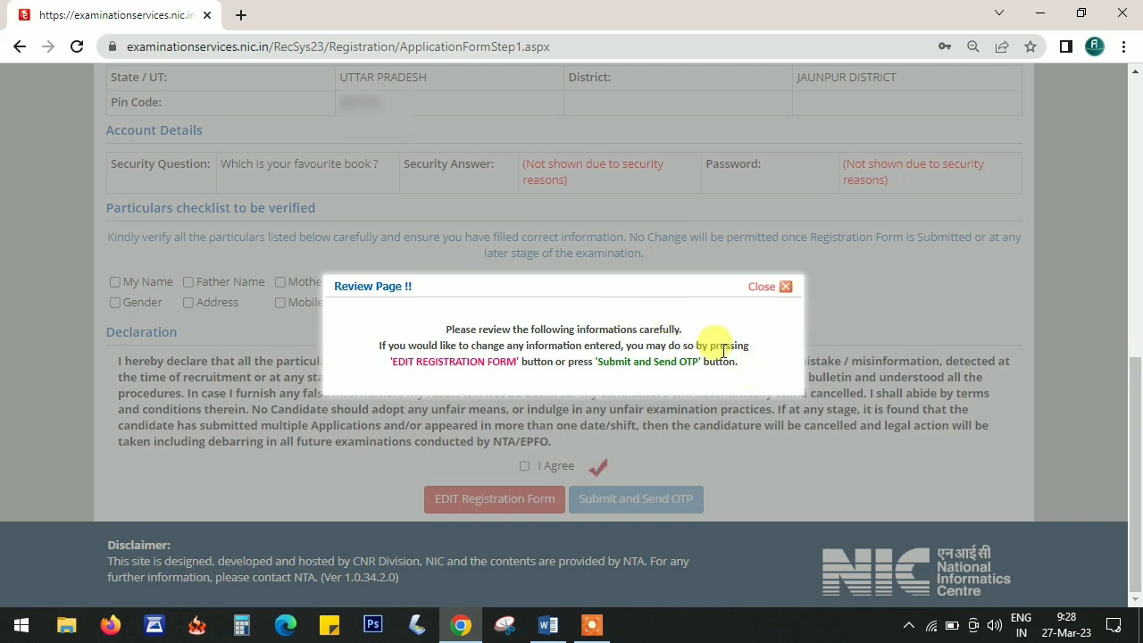
- Dismiss the review notice, tick every checklist item and I Agree, then Submit and Send OTP
{"action": "left_click", "coordinate": [768, 287]}
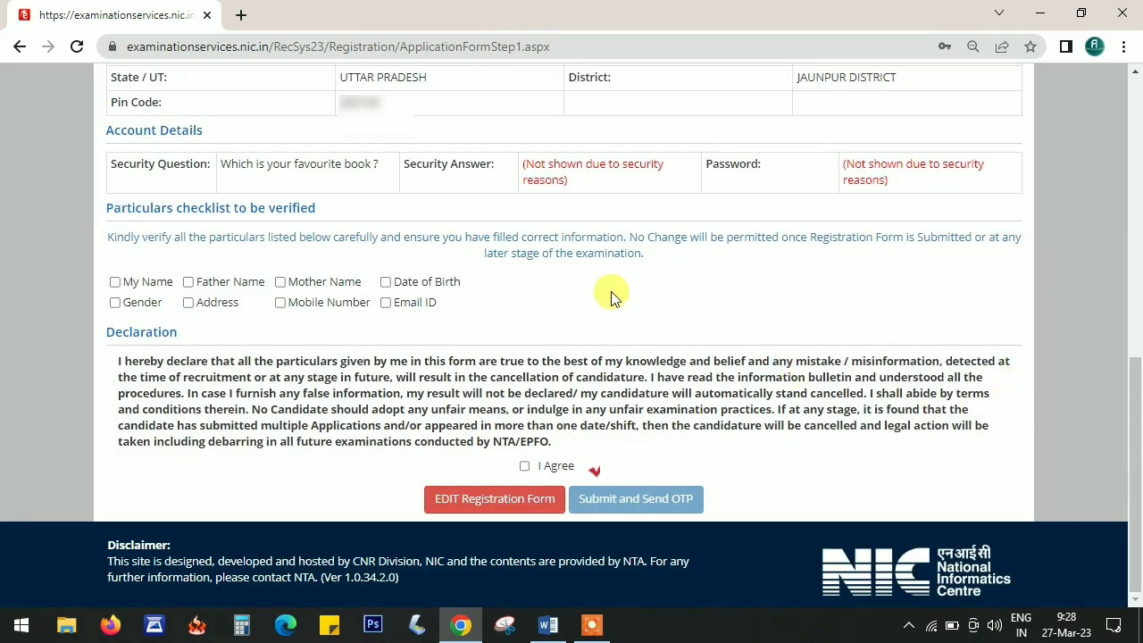
{"action": "left_click", "coordinate": [114, 283]}
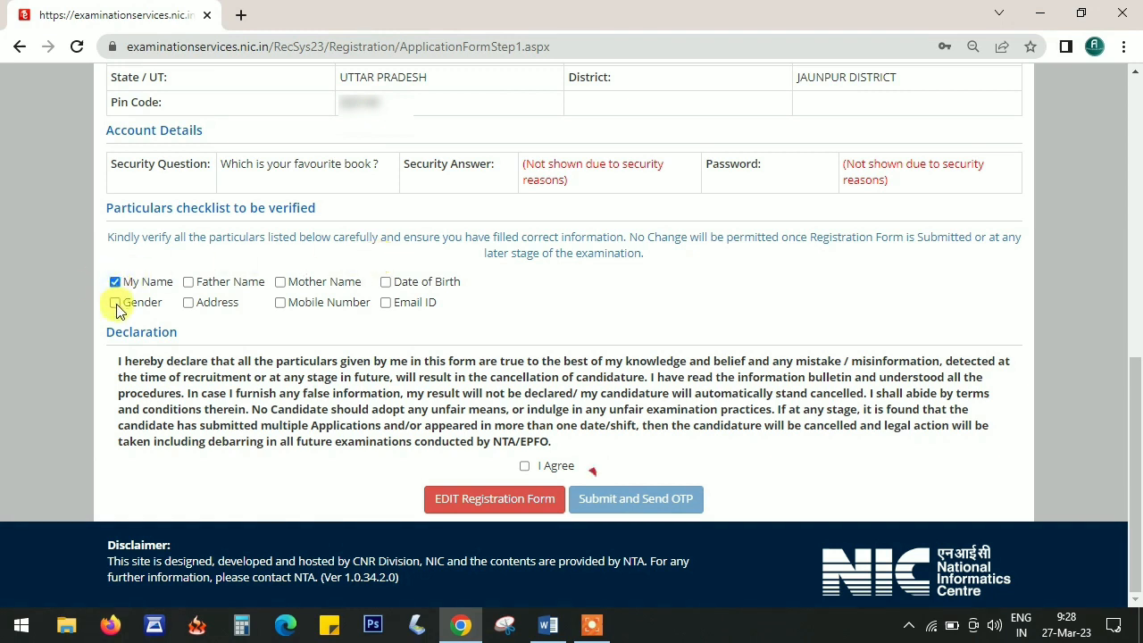
{"action": "left_click", "coordinate": [114, 303]}
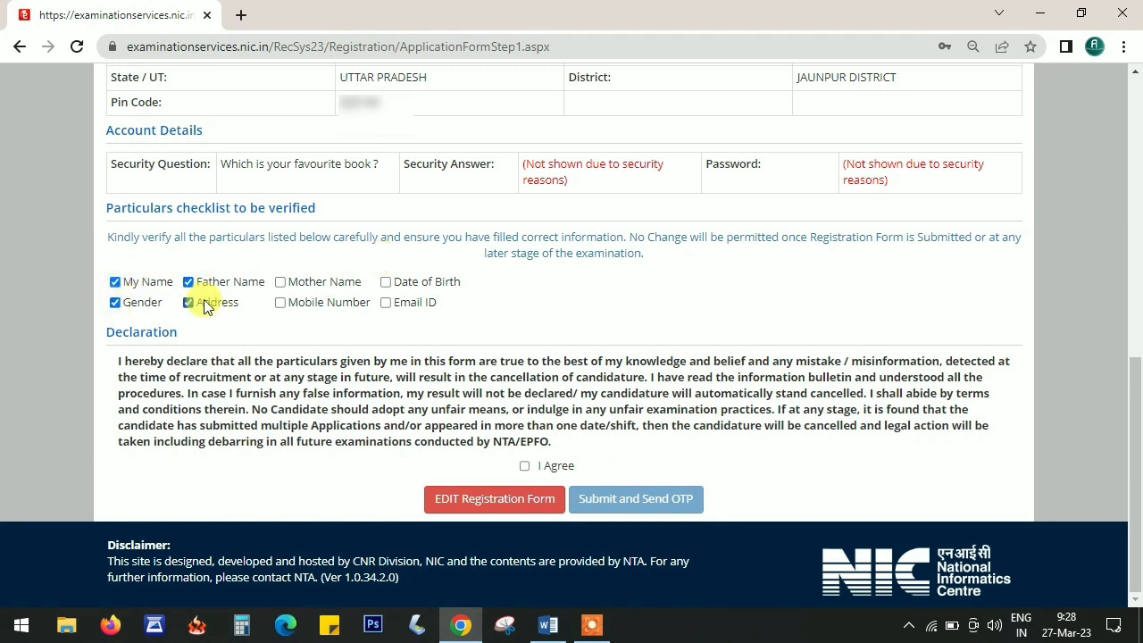
{"action": "left_click", "coordinate": [204, 303]}
{"action": "left_click", "coordinate": [323, 282]}
{"action": "left_click", "coordinate": [332, 302]}
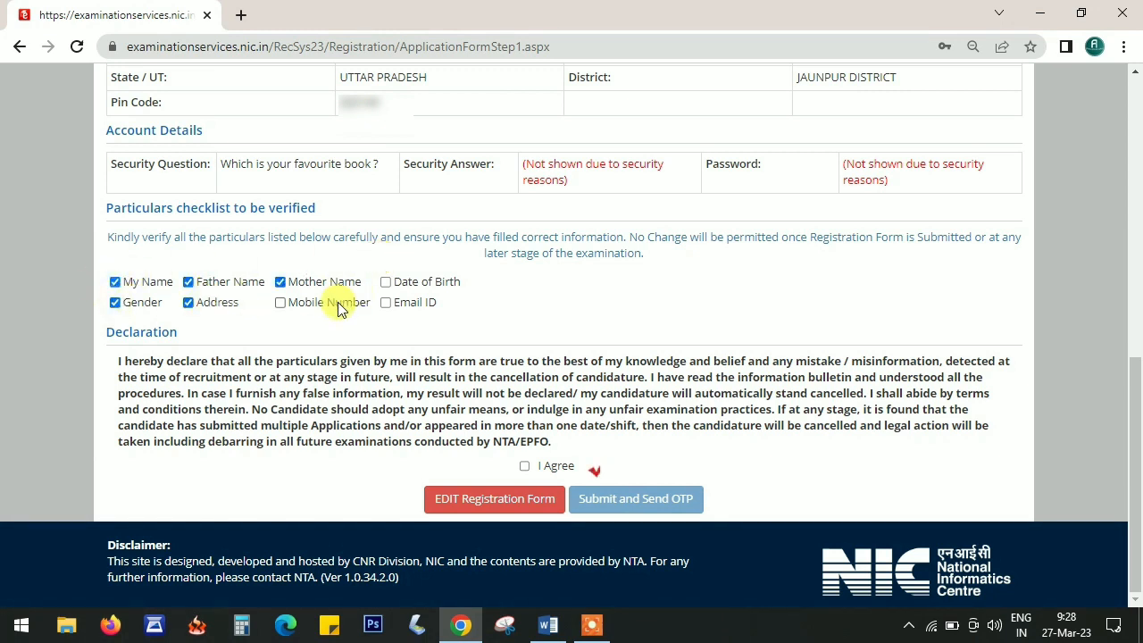
{"action": "left_click", "coordinate": [417, 284]}
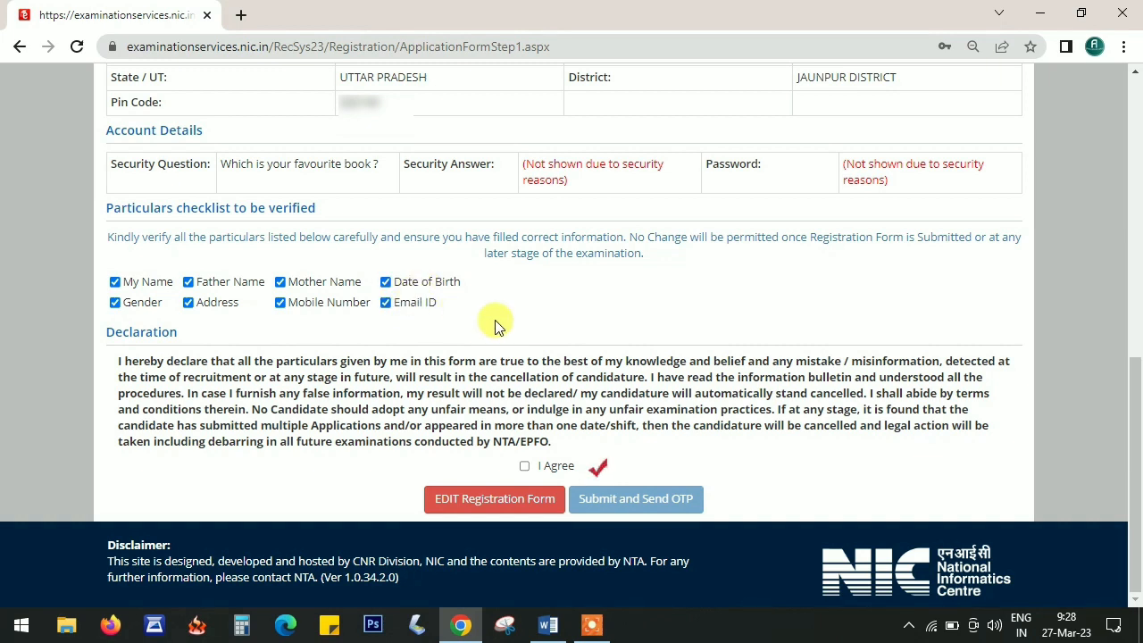
{"action": "left_click", "coordinate": [525, 466]}
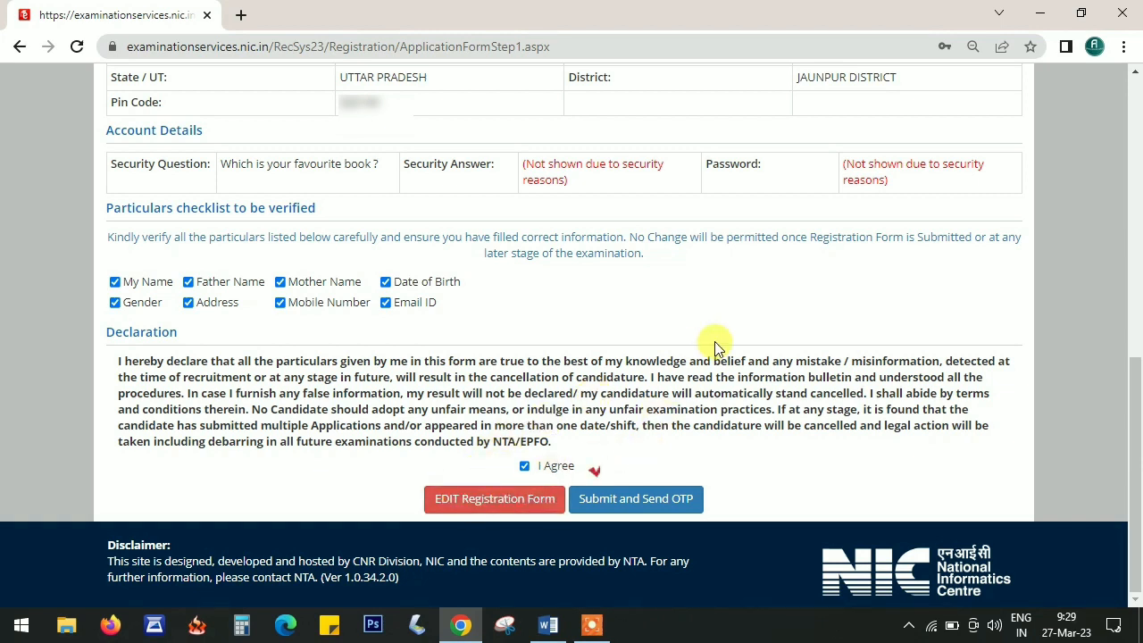
{"action": "left_click", "coordinate": [636, 502]}
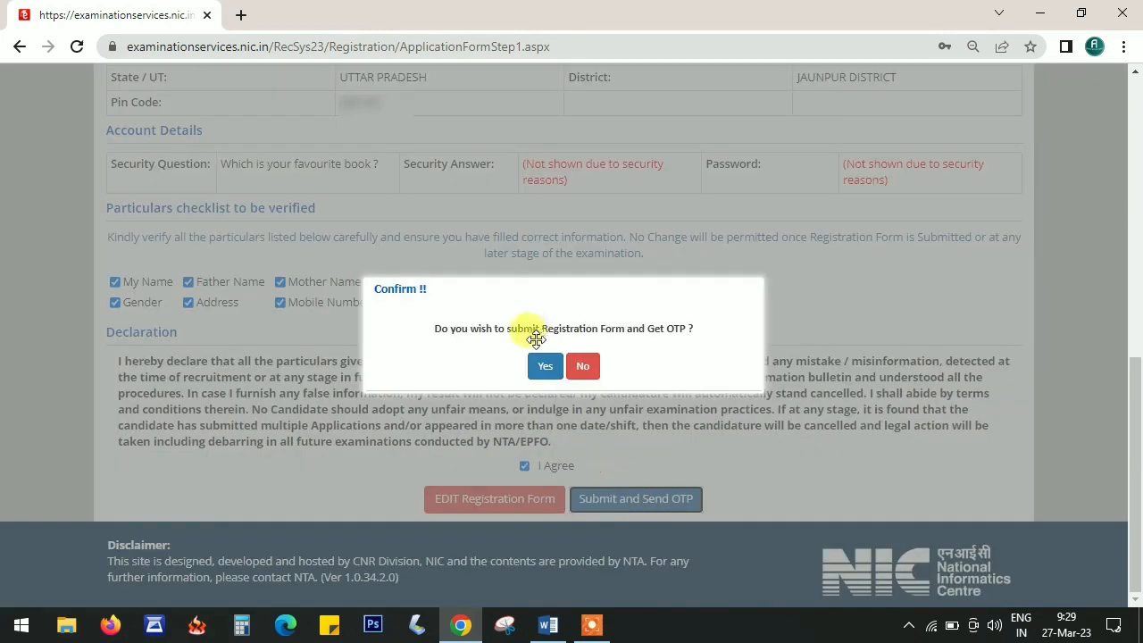
- Confirm the submission, enter the mobile OTP, and submit the registration form
{"action": "left_click", "coordinate": [545, 368]}
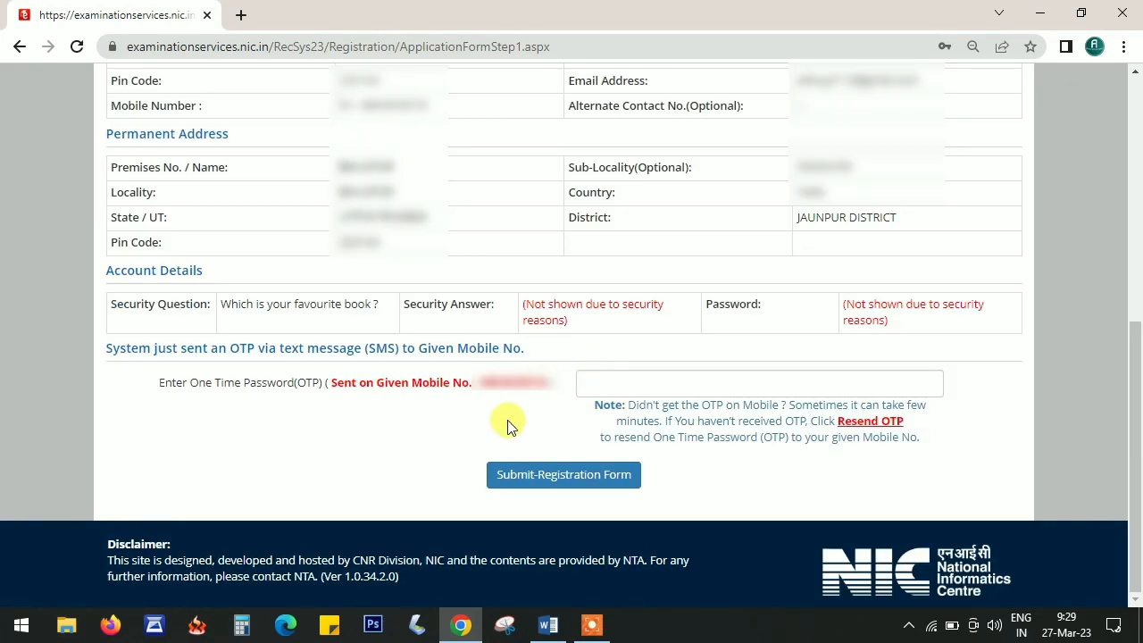
{"action": "left_click", "coordinate": [727, 383]}
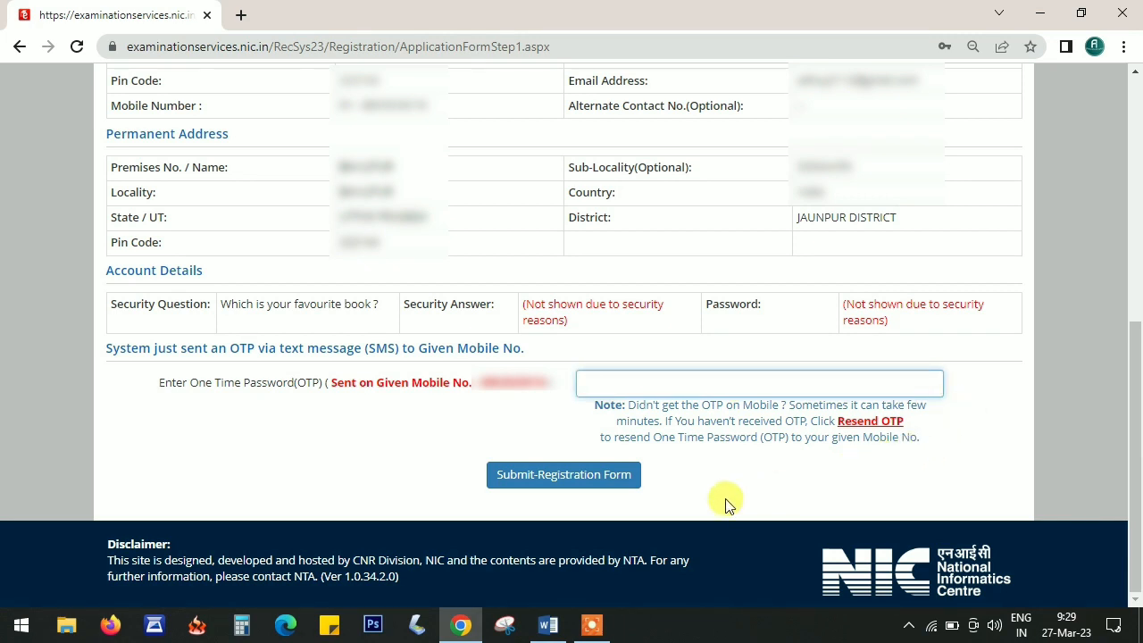
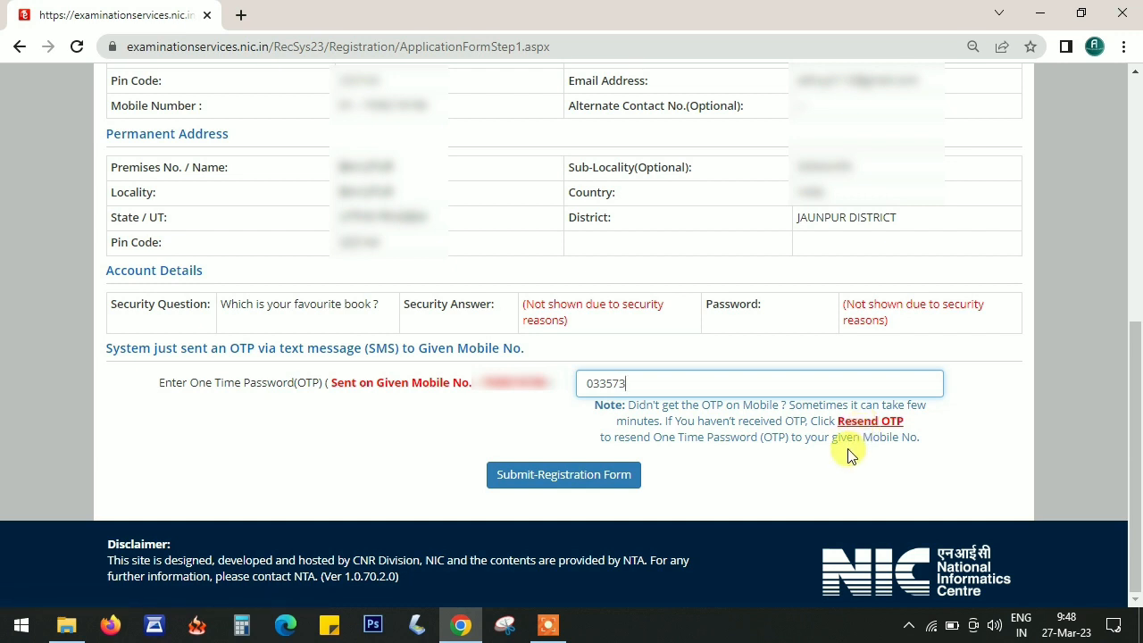
{"action": "left_click", "coordinate": [534, 484]}
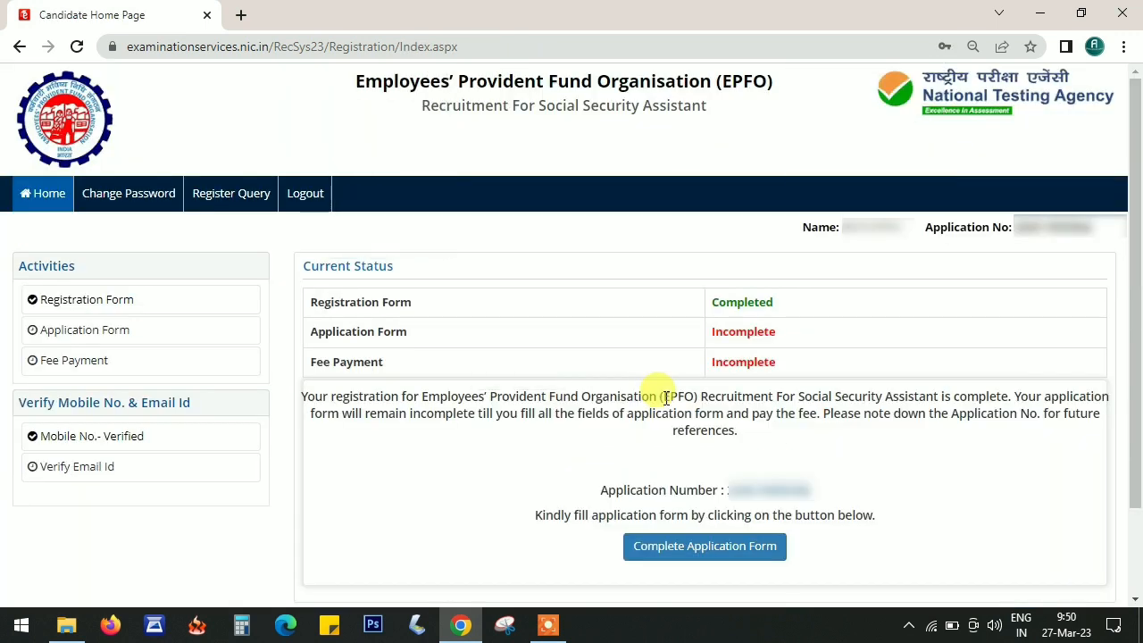
- Review the Completed registration status and the issued application number on the Candidate Home Page
{"action": "left_click_drag", "start_coordinate": [704, 304], "coordinate": [763, 302]}
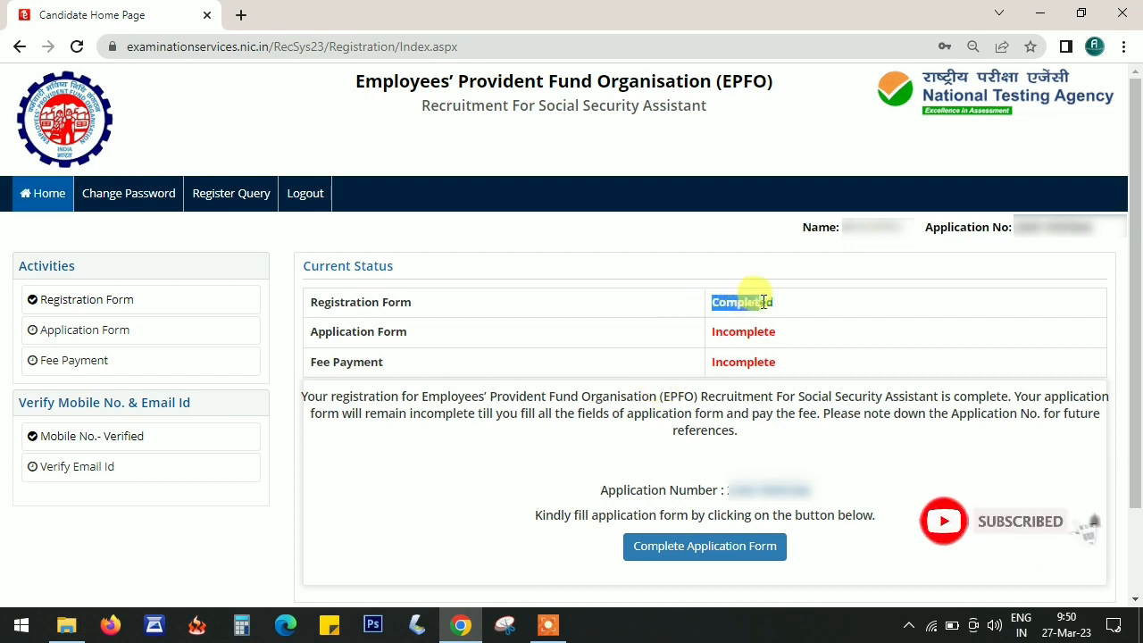
{"action": "left_click_drag", "start_coordinate": [1016, 226], "coordinate": [1072, 217]}
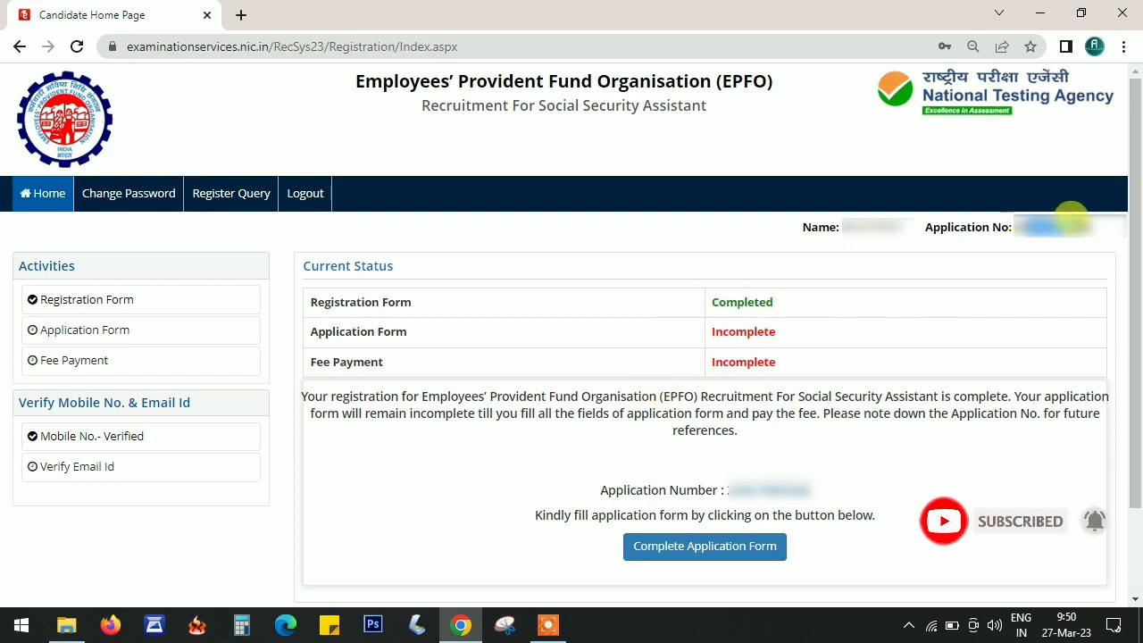
{"action": "left_click", "coordinate": [952, 333]}
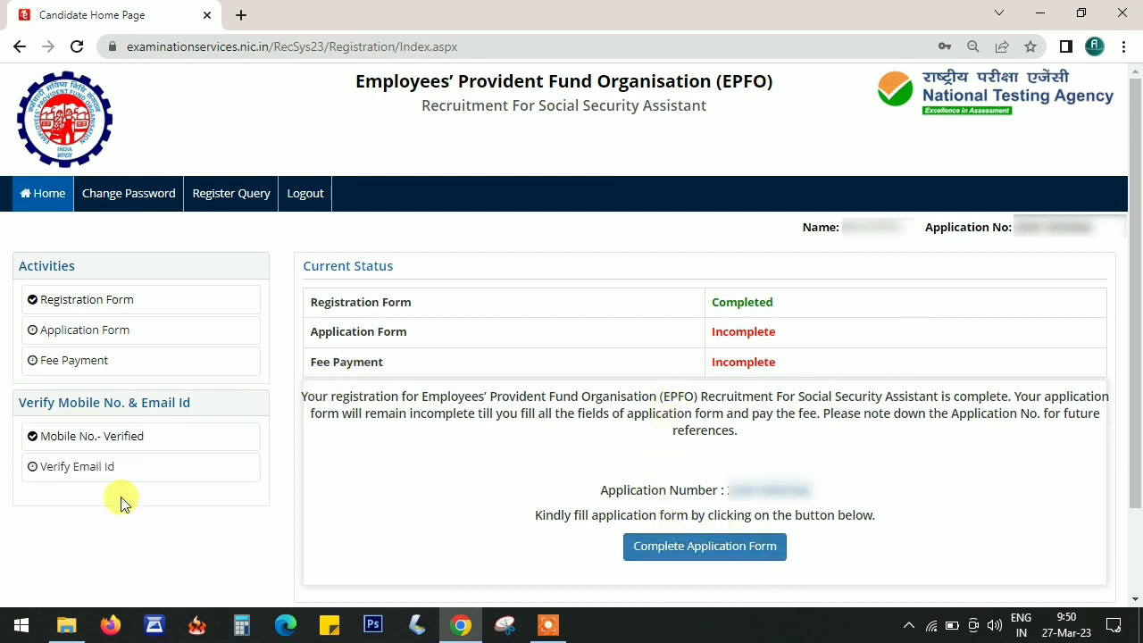
- Enter the security pin on the email verification page and acknowledge the pin-matched message
{"action": "left_click", "coordinate": [81, 473]}
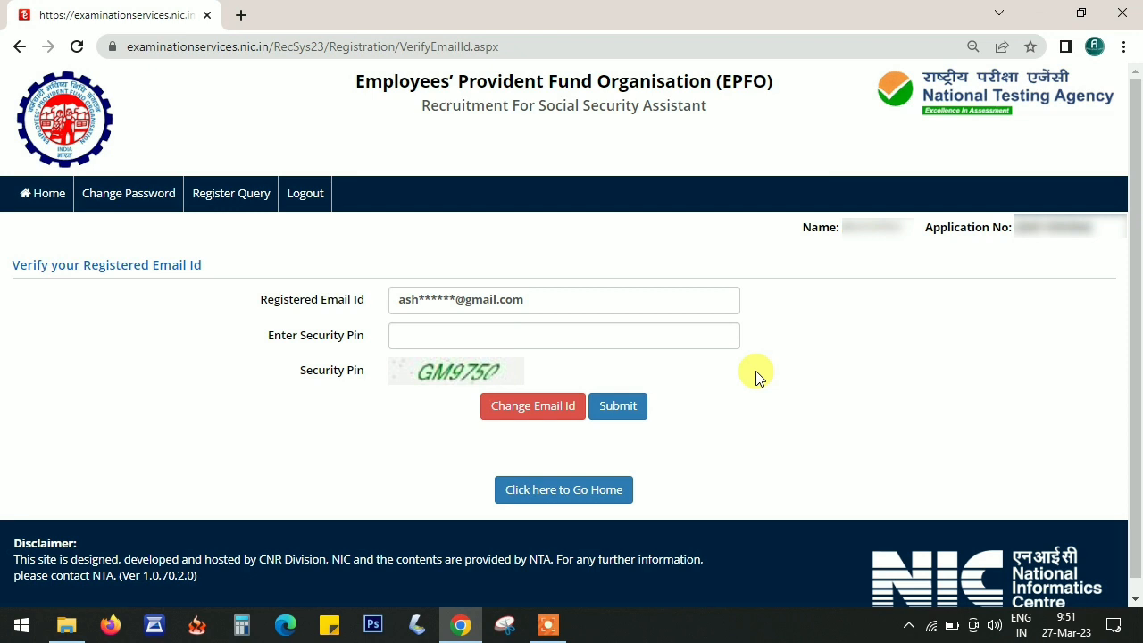
{"action": "left_click", "coordinate": [423, 340]}
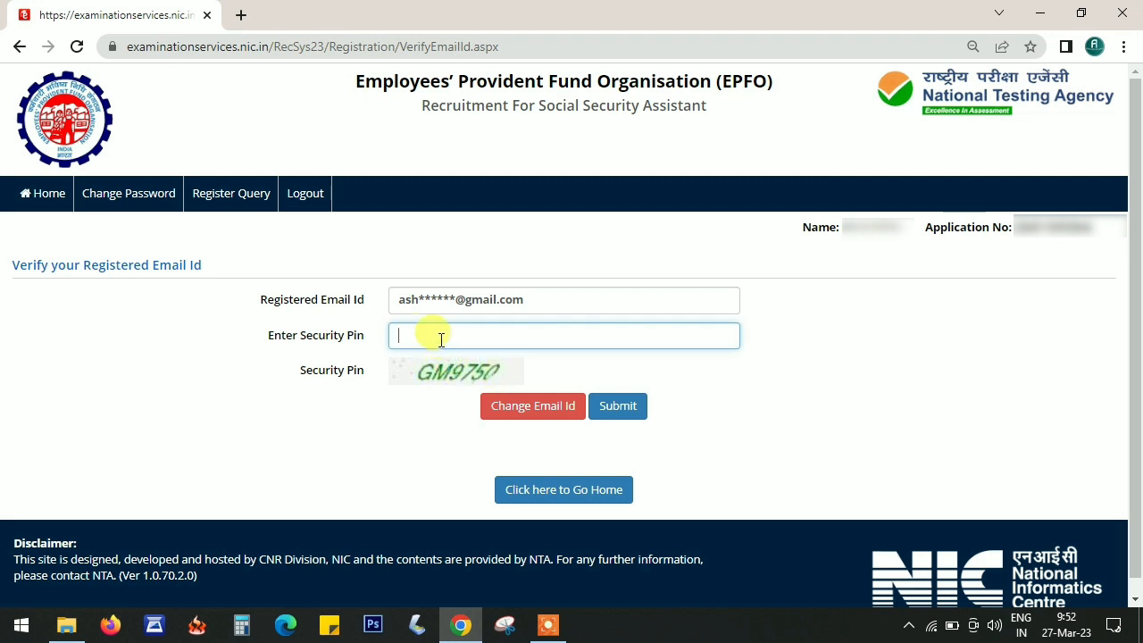
{"action": "type", "text": "GM9750"}
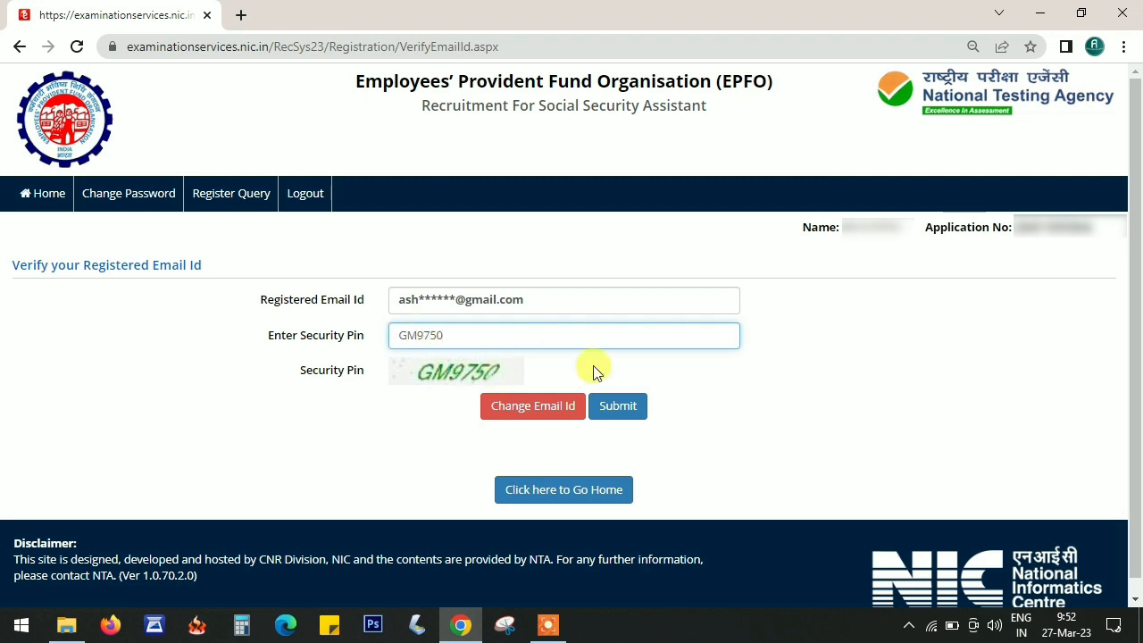
{"action": "left_click", "coordinate": [625, 412]}
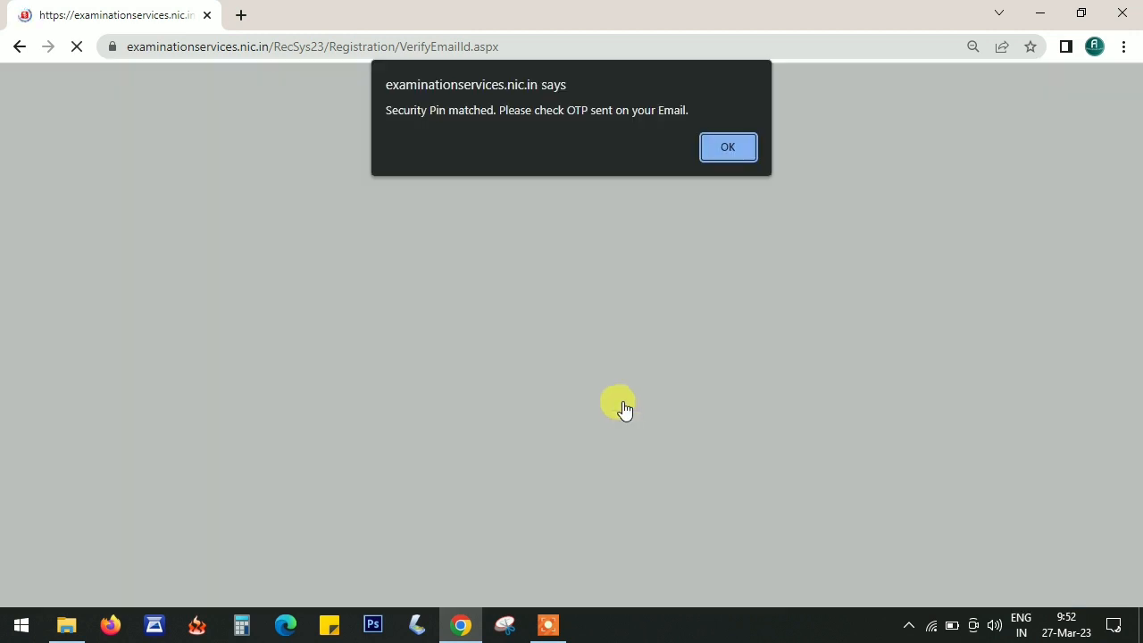
{"action": "left_click_drag", "start_coordinate": [414, 114], "coordinate": [470, 107]}
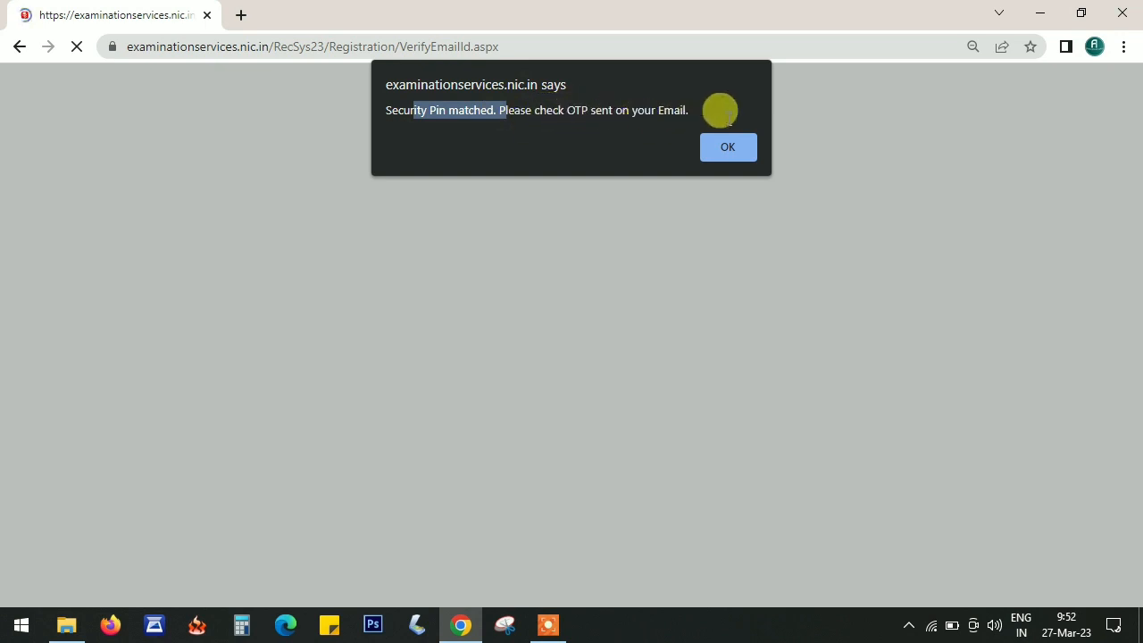
{"action": "left_click", "coordinate": [727, 145]}
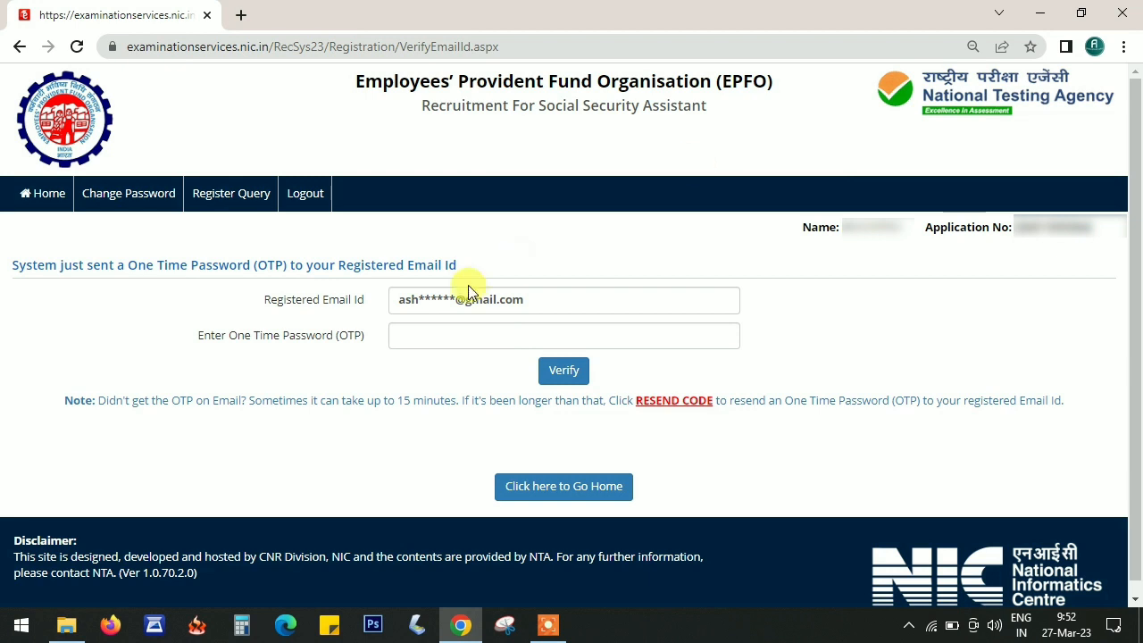
- Paste the email OTP, verify the email address, and return to the candidate home page
{"action": "left_click", "coordinate": [438, 334]}
{"action": "key", "text": "ctrl+v"}
{"action": "left_click", "coordinate": [561, 372]}
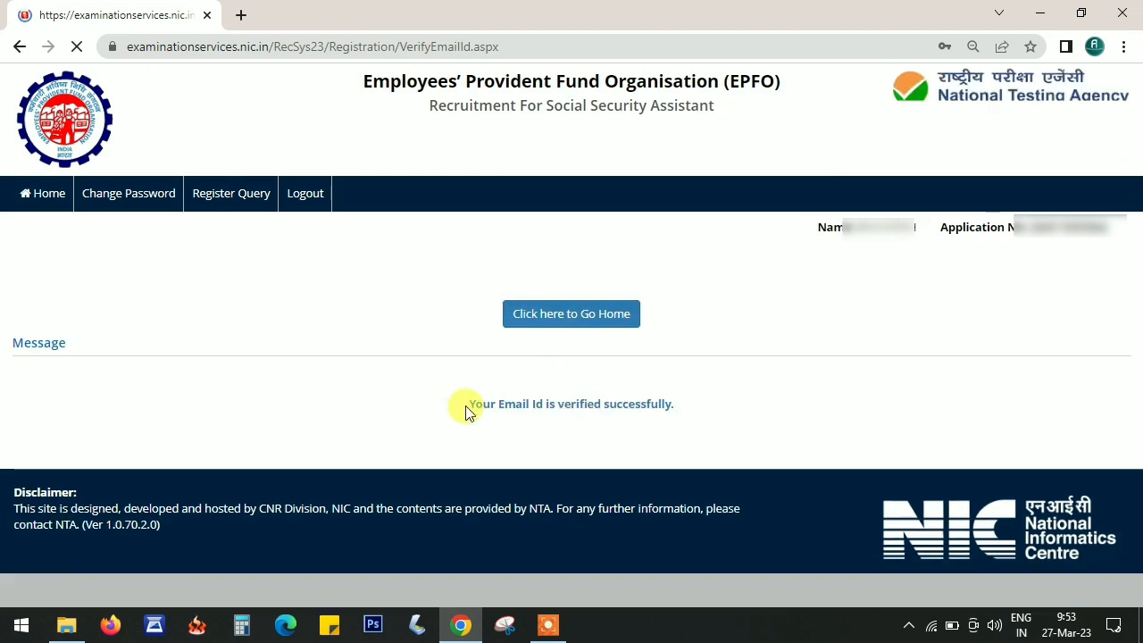
{"action": "left_click_drag", "start_coordinate": [467, 409], "coordinate": [679, 406]}
{"action": "left_click", "coordinate": [677, 405]}
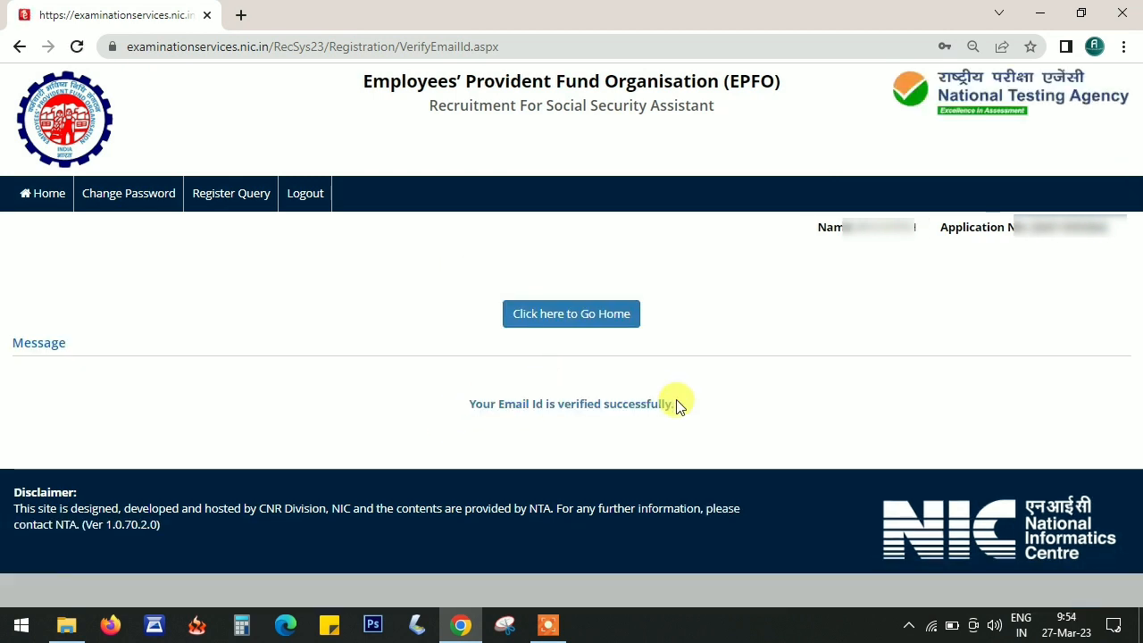
{"action": "left_click", "coordinate": [553, 316]}
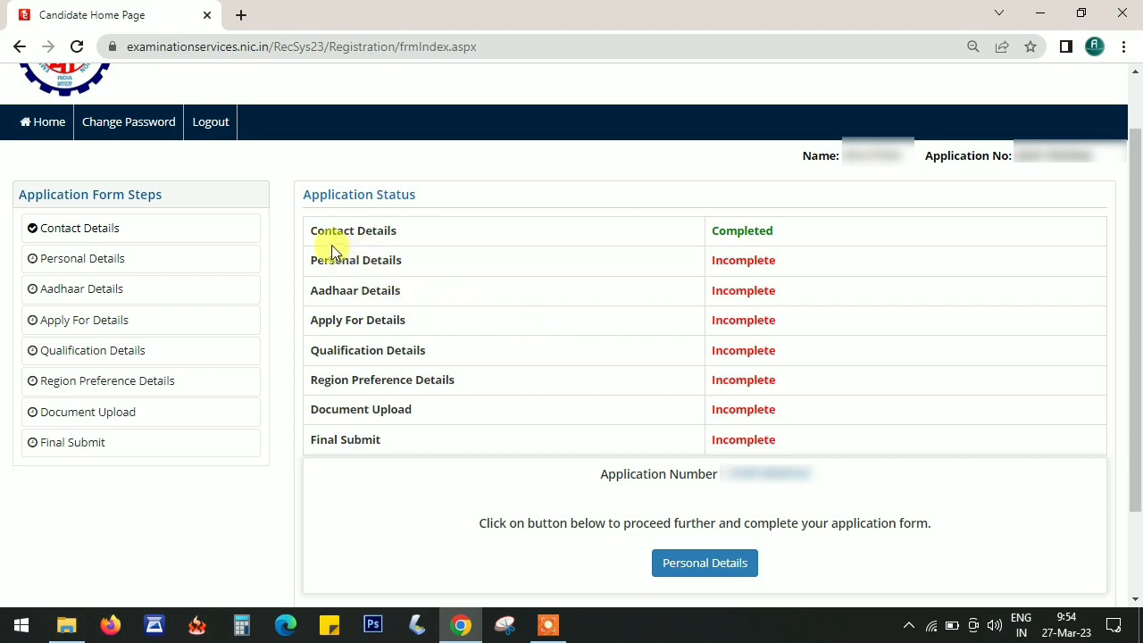
- Open the Personal Details form and set nationality to Citizen of India
{"action": "left_click_drag", "start_coordinate": [324, 231], "coordinate": [326, 412]}
{"action": "left_click", "coordinate": [358, 372]}
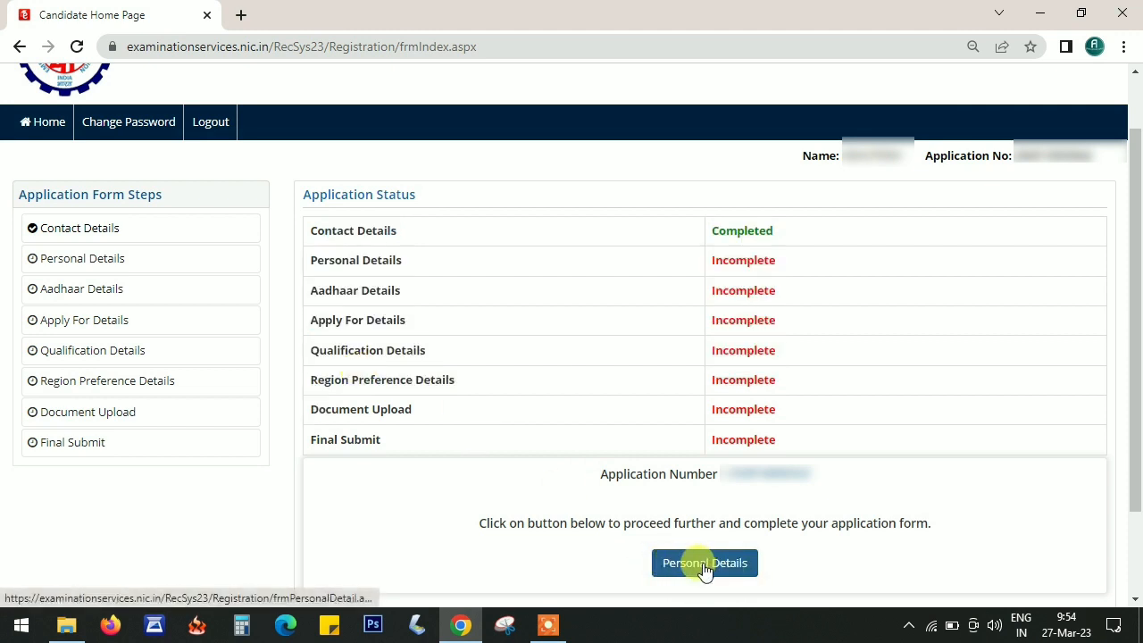
{"action": "left_click", "coordinate": [704, 566]}
{"action": "left_click_drag", "start_coordinate": [473, 304], "coordinate": [510, 448]}
{"action": "left_click", "coordinate": [396, 460]}
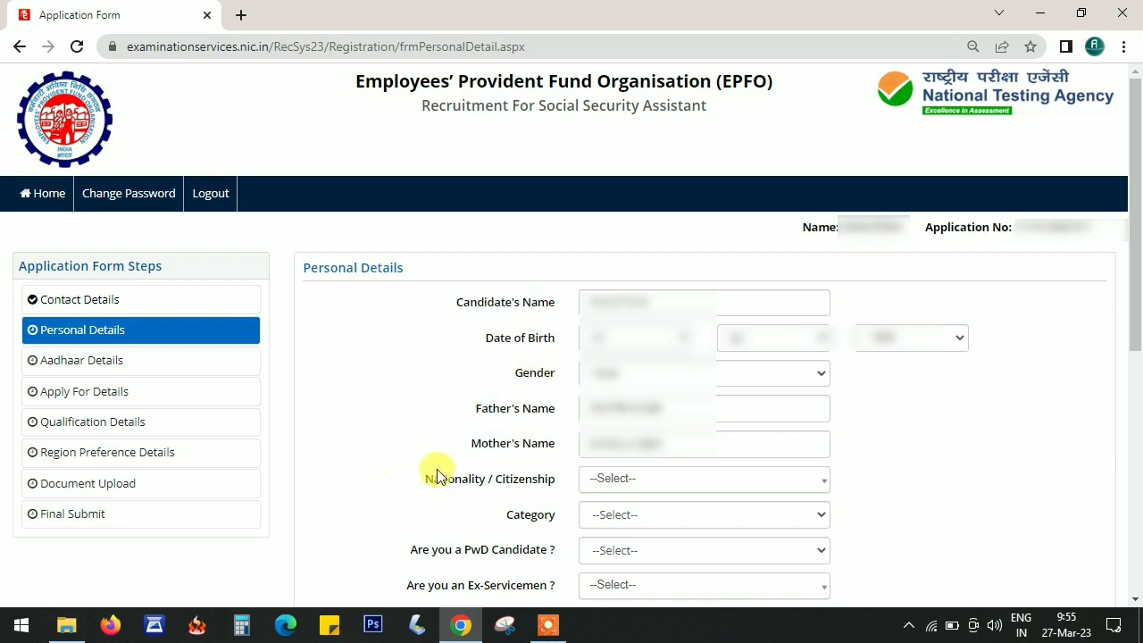
{"action": "left_click_drag", "start_coordinate": [452, 482], "coordinate": [507, 479]}
{"action": "left_click", "coordinate": [507, 488]}
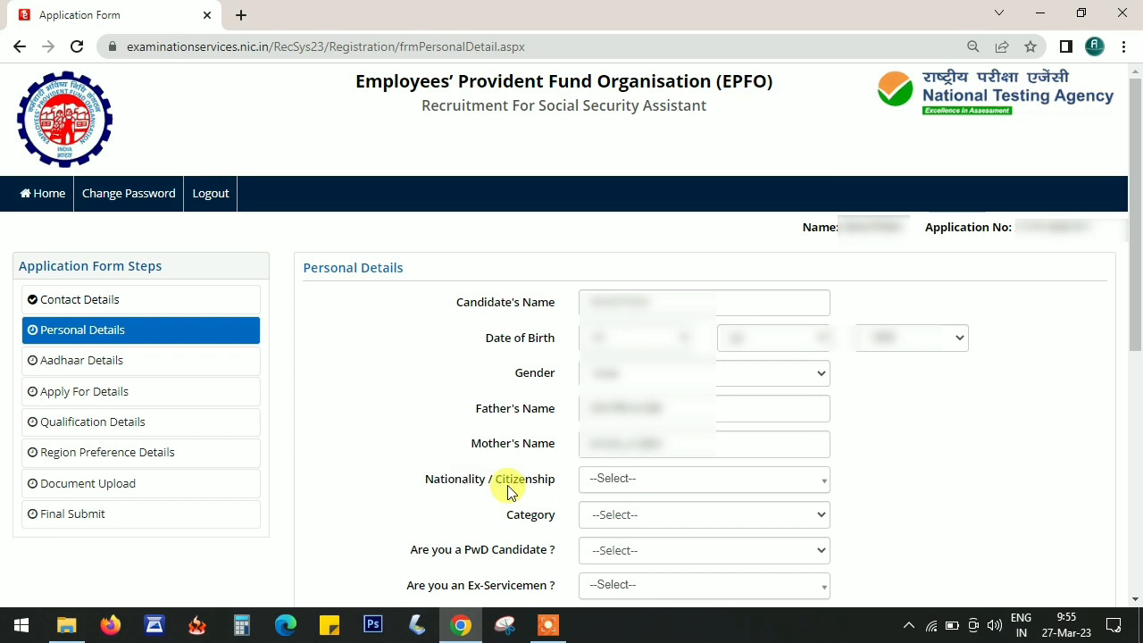
{"action": "left_click", "coordinate": [632, 479]}
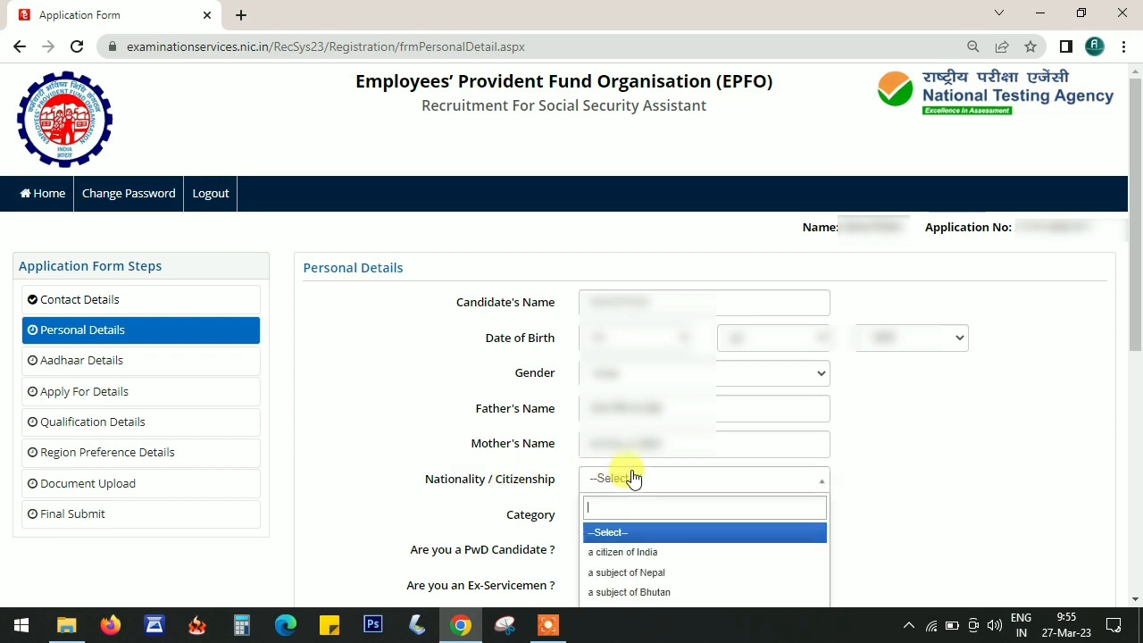
{"action": "left_click", "coordinate": [611, 553]}
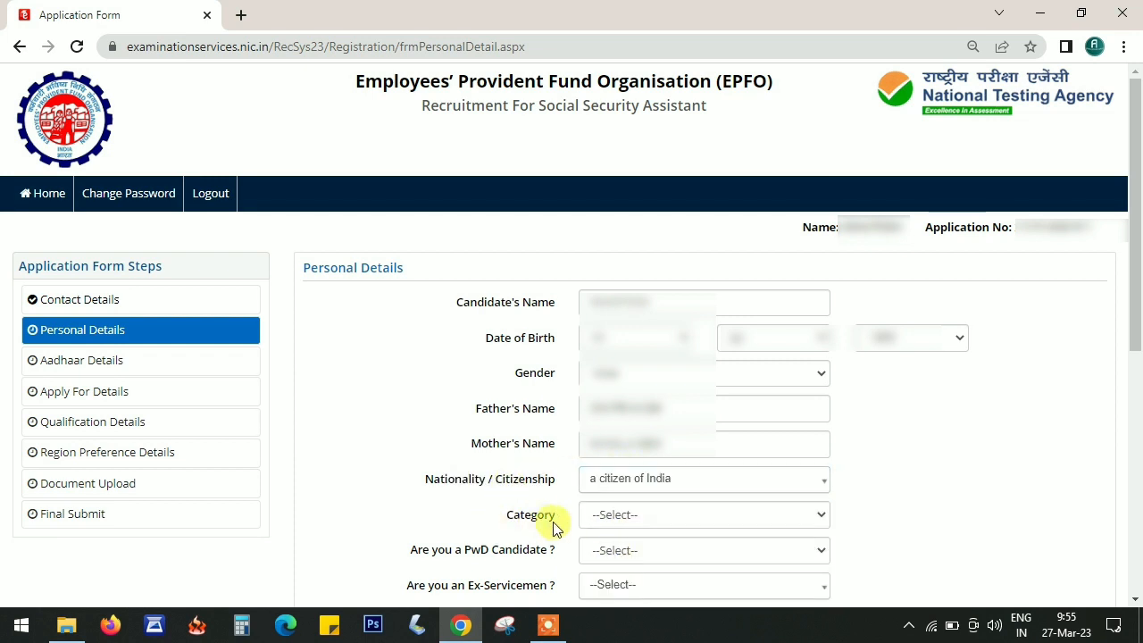
- Set category to SC and answer No to both PwD and Ex-Servicemen questions
{"action": "left_click", "coordinate": [645, 520]}
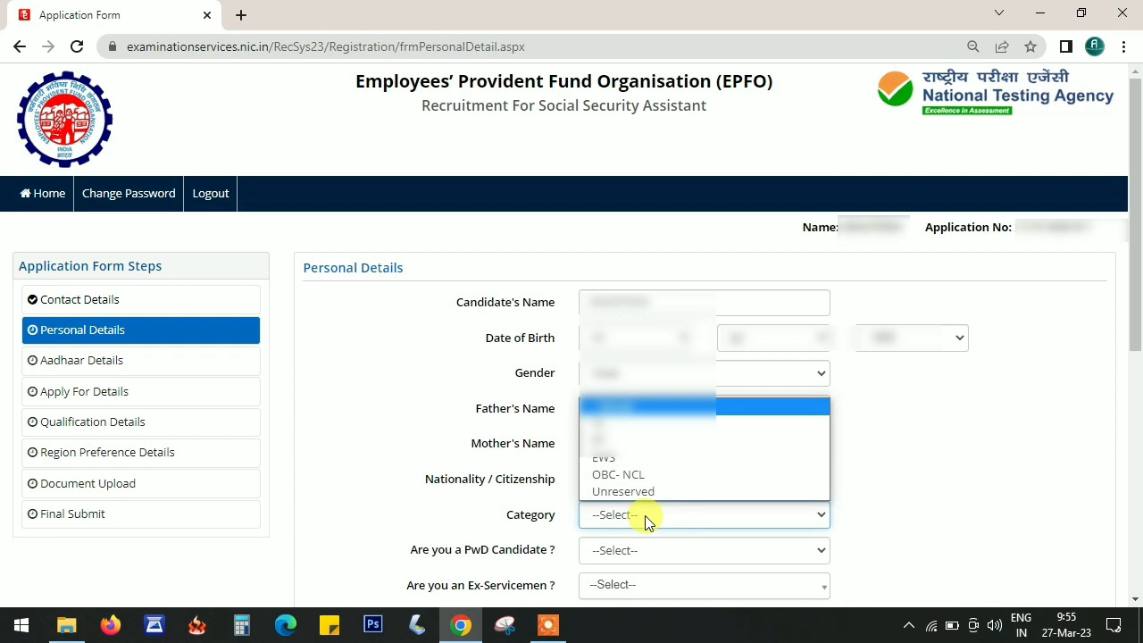
{"action": "left_click", "coordinate": [618, 437]}
{"action": "left_click_drag", "start_coordinate": [436, 552], "coordinate": [515, 555]}
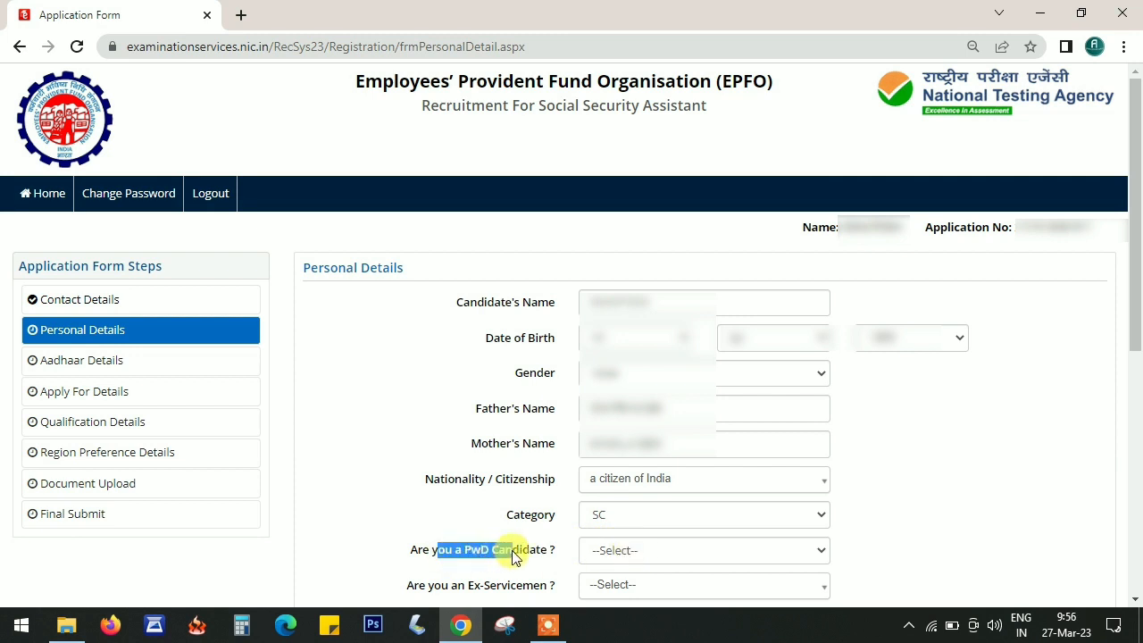
{"action": "left_click", "coordinate": [652, 552]}
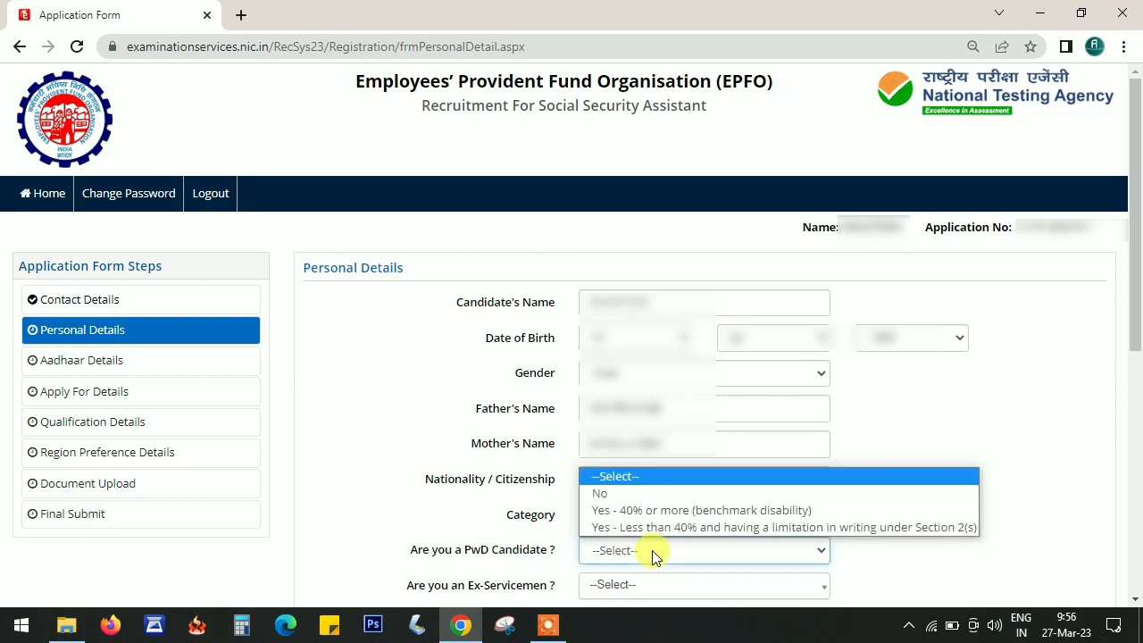
{"action": "left_click", "coordinate": [605, 495]}
{"action": "left_click", "coordinate": [443, 579]}
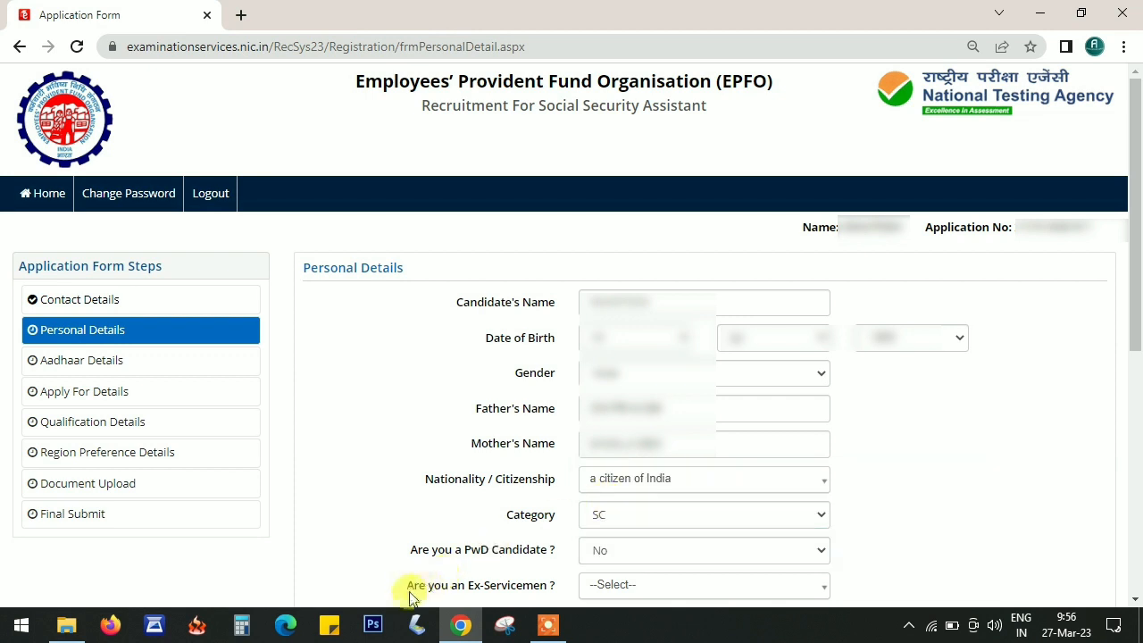
{"action": "left_click_drag", "start_coordinate": [405, 590], "coordinate": [491, 593]}
{"action": "left_click", "coordinate": [490, 594]}
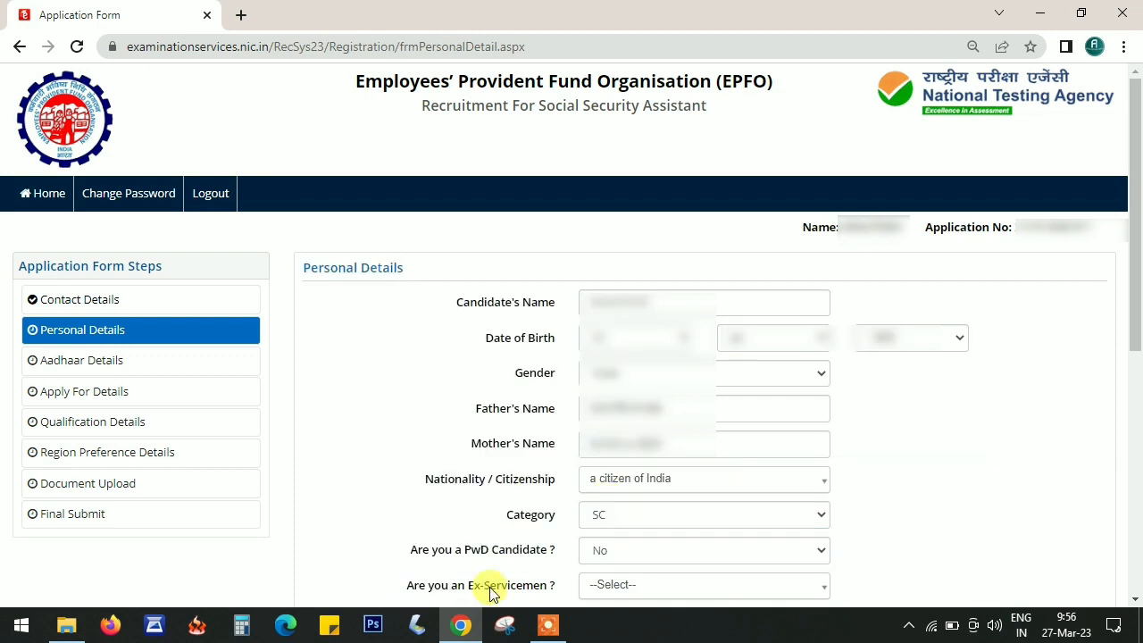
{"action": "scroll", "coordinate": [658, 583], "scroll_direction": "down", "scroll_amount": 1}
{"action": "left_click", "coordinate": [649, 572]}
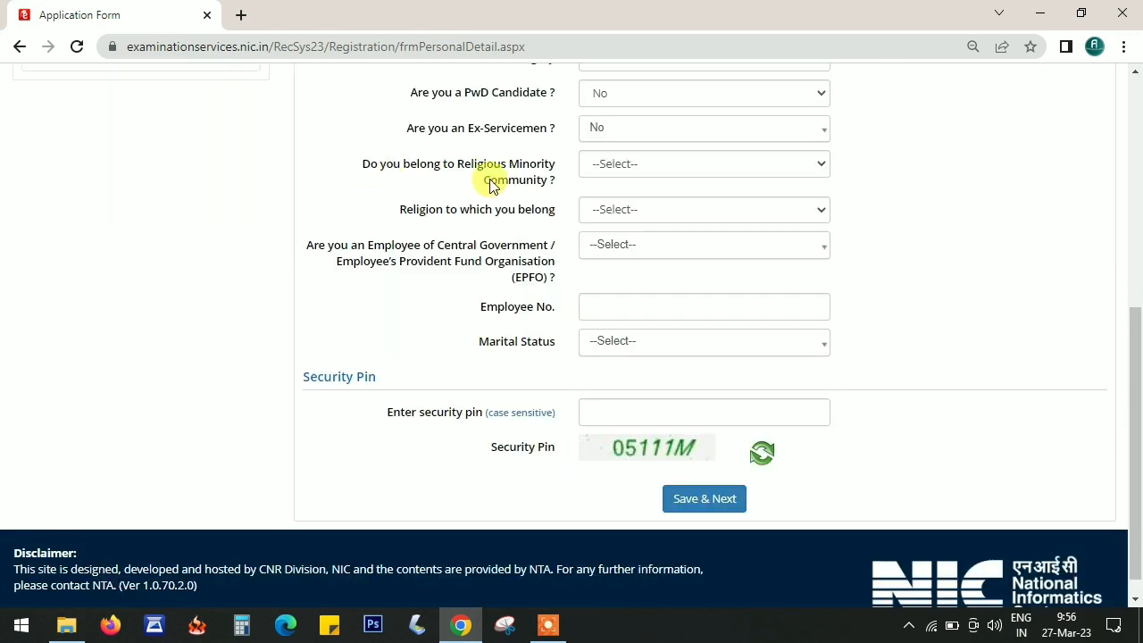
- Answer No to religious minority community and set religion to Hindu
{"action": "left_click", "coordinate": [632, 168]}
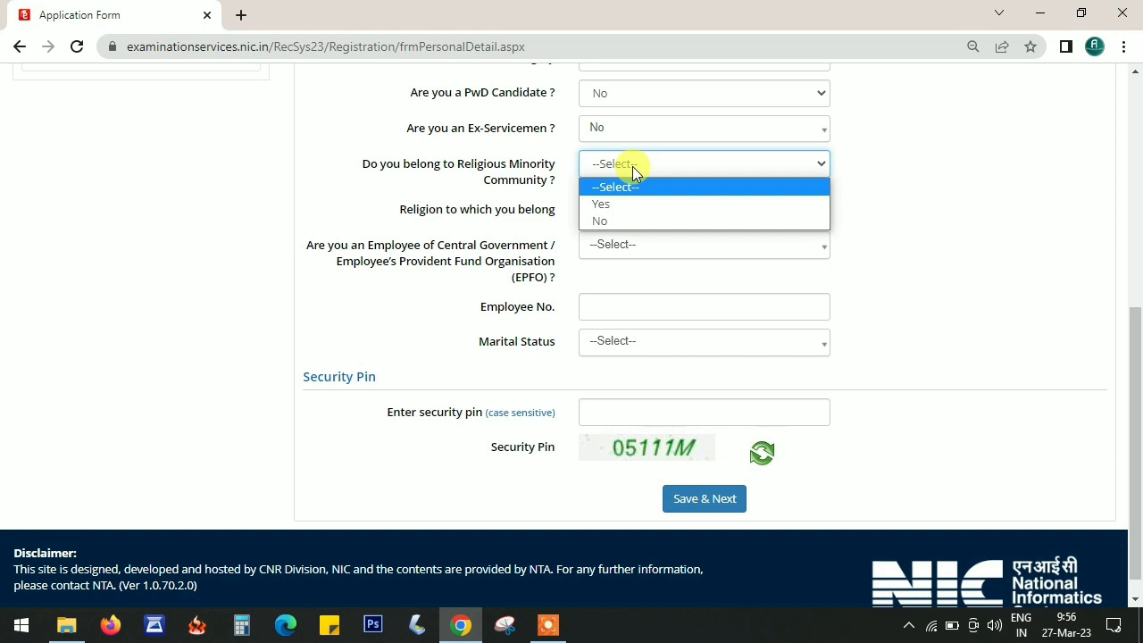
{"action": "left_click", "coordinate": [612, 221]}
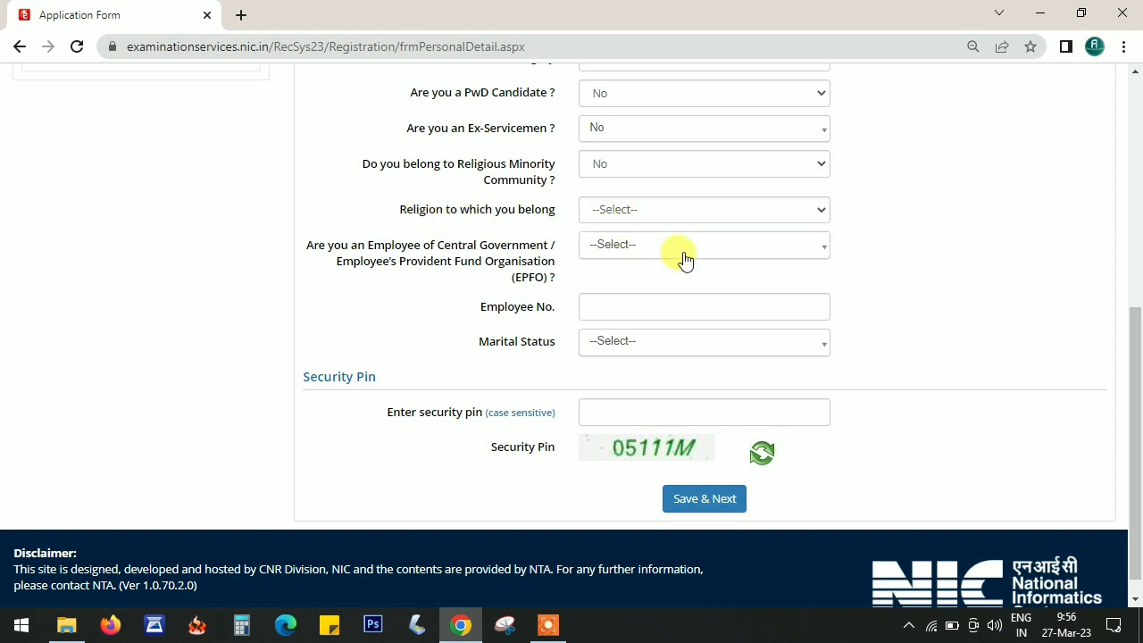
{"action": "left_click", "coordinate": [634, 210]}
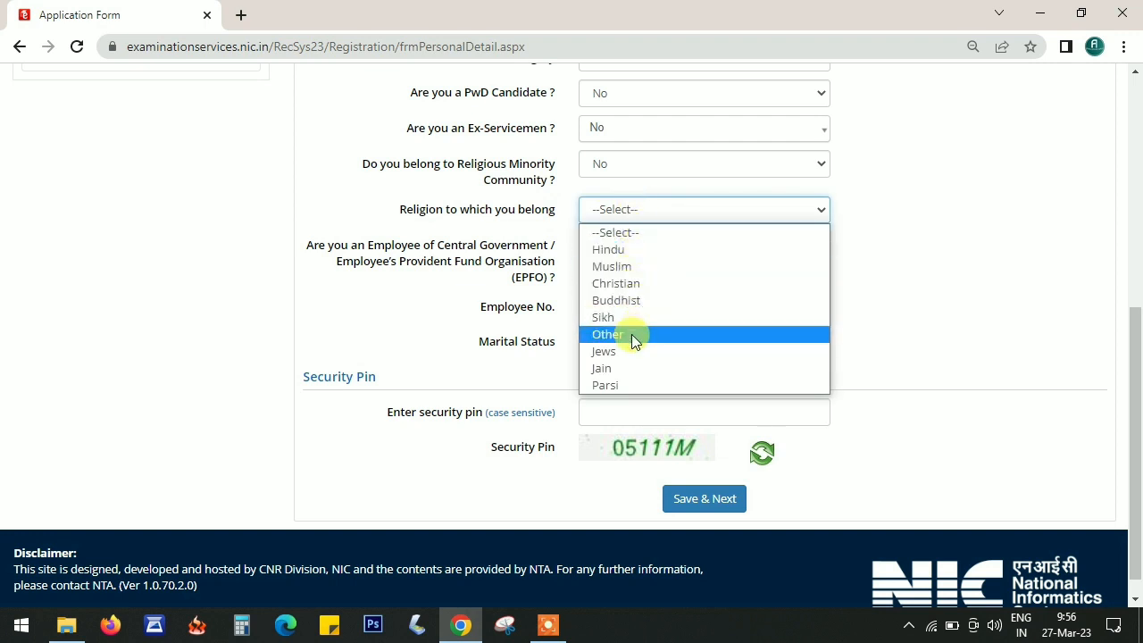
{"action": "left_click", "coordinate": [493, 225]}
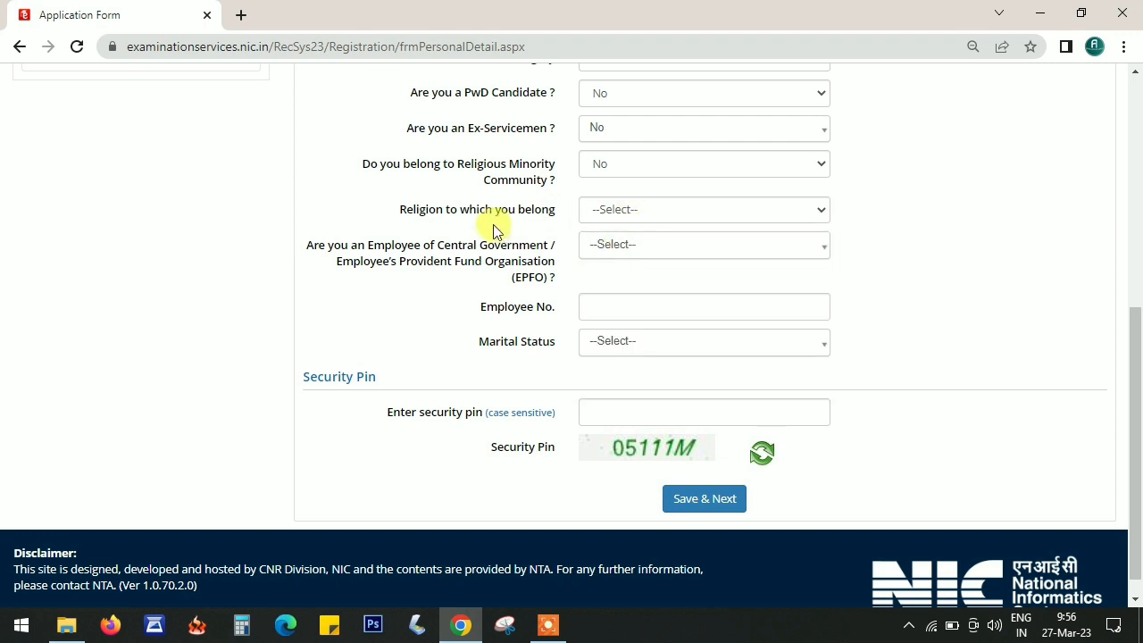
{"action": "left_click_drag", "start_coordinate": [308, 247], "coordinate": [548, 248]}
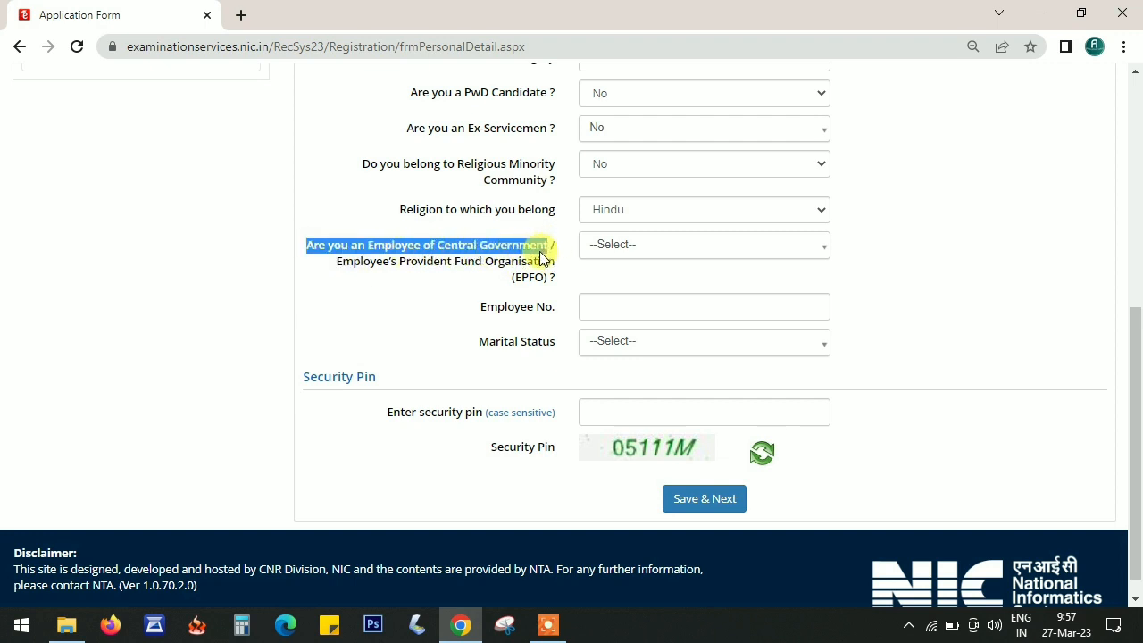
{"action": "left_click", "coordinate": [546, 249]}
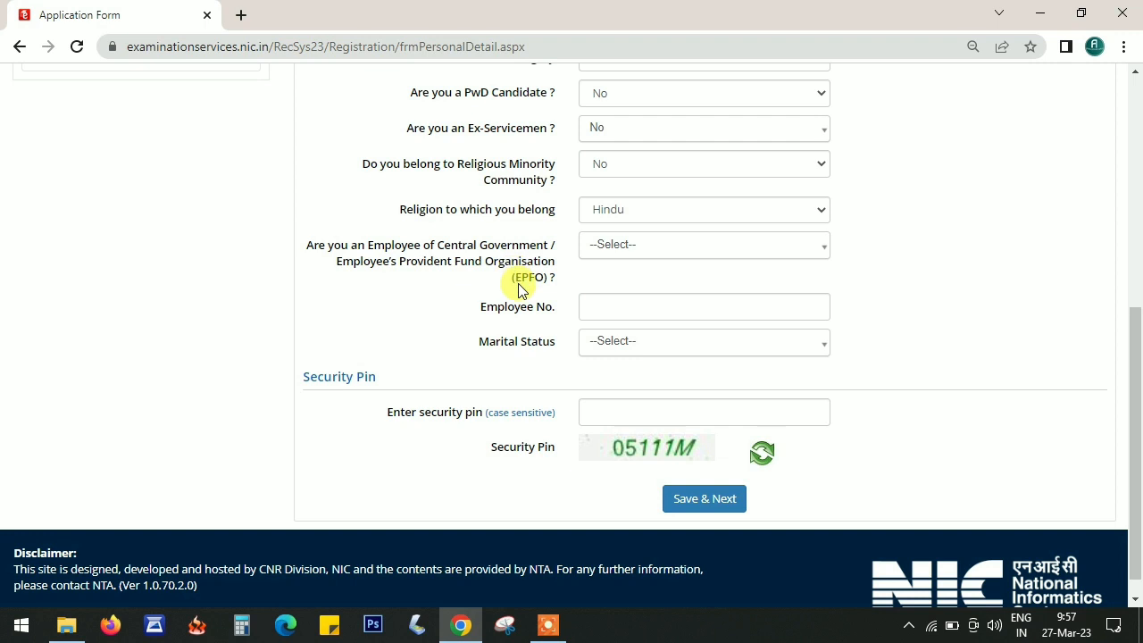
- Answer No to government/EPFO employee and set marital status to Single
{"action": "left_click", "coordinate": [643, 249]}
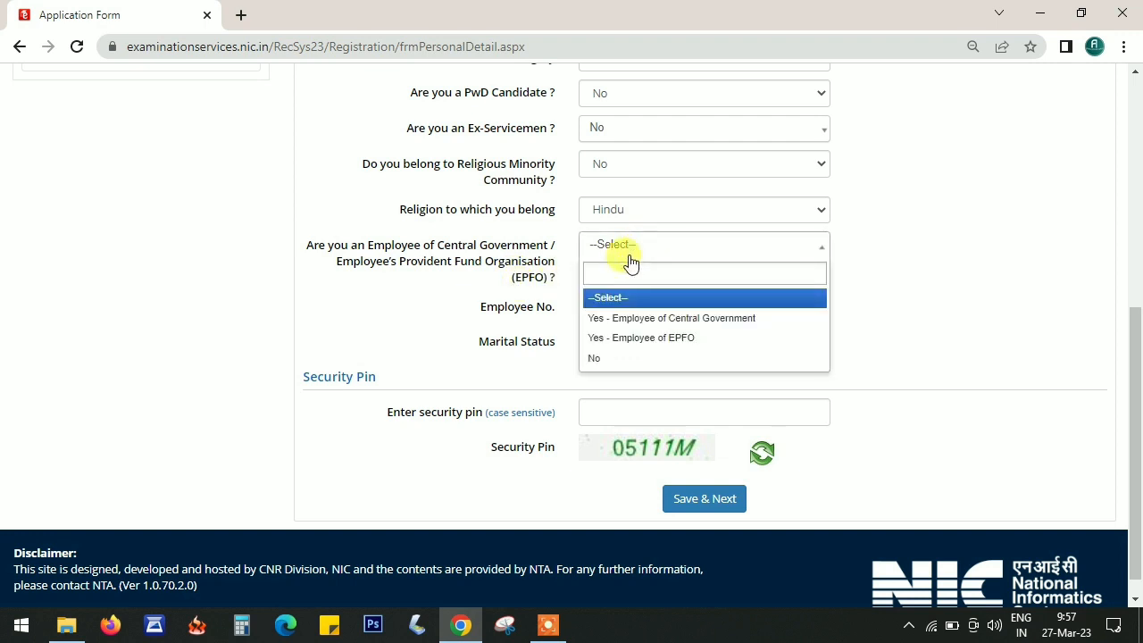
{"action": "left_click", "coordinate": [600, 359]}
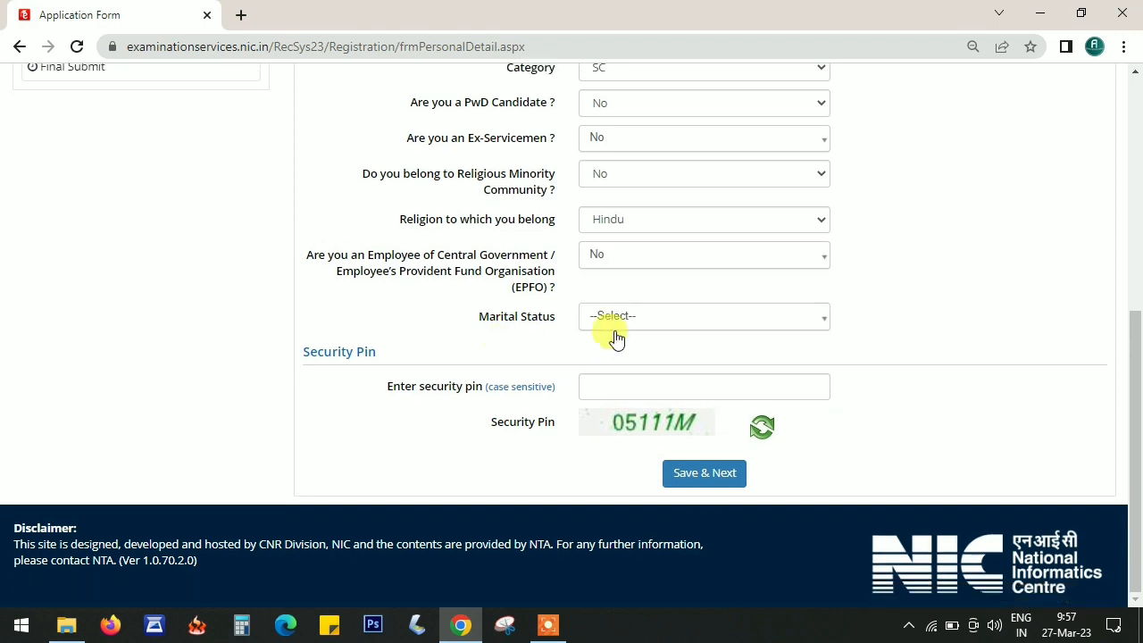
{"action": "left_click_drag", "start_coordinate": [496, 317], "coordinate": [579, 325]}
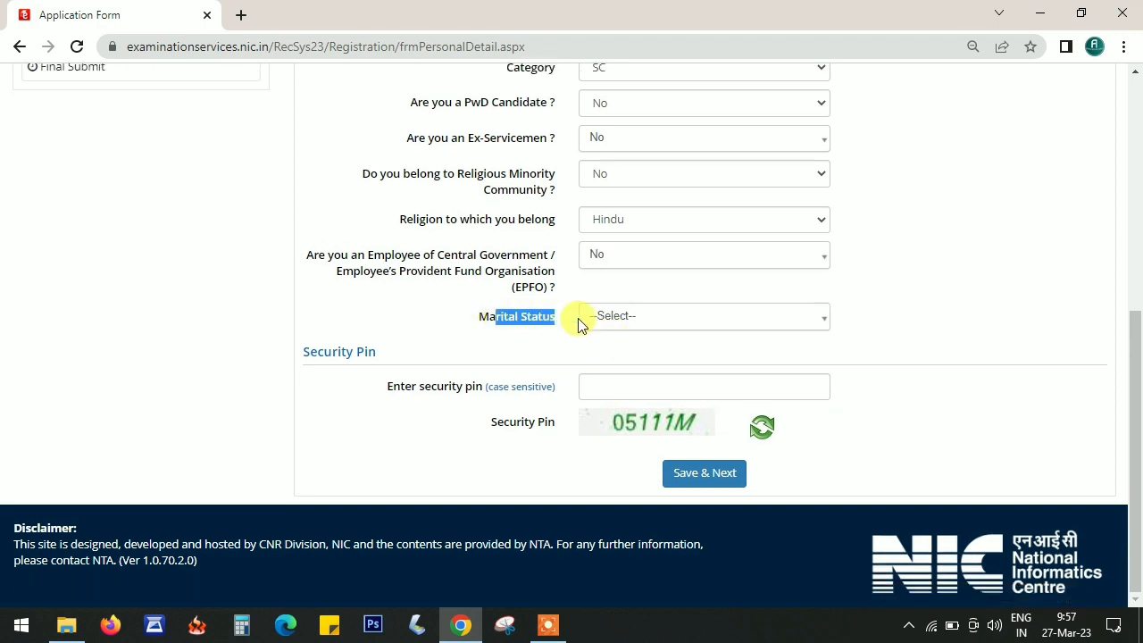
{"action": "left_click", "coordinate": [604, 317]}
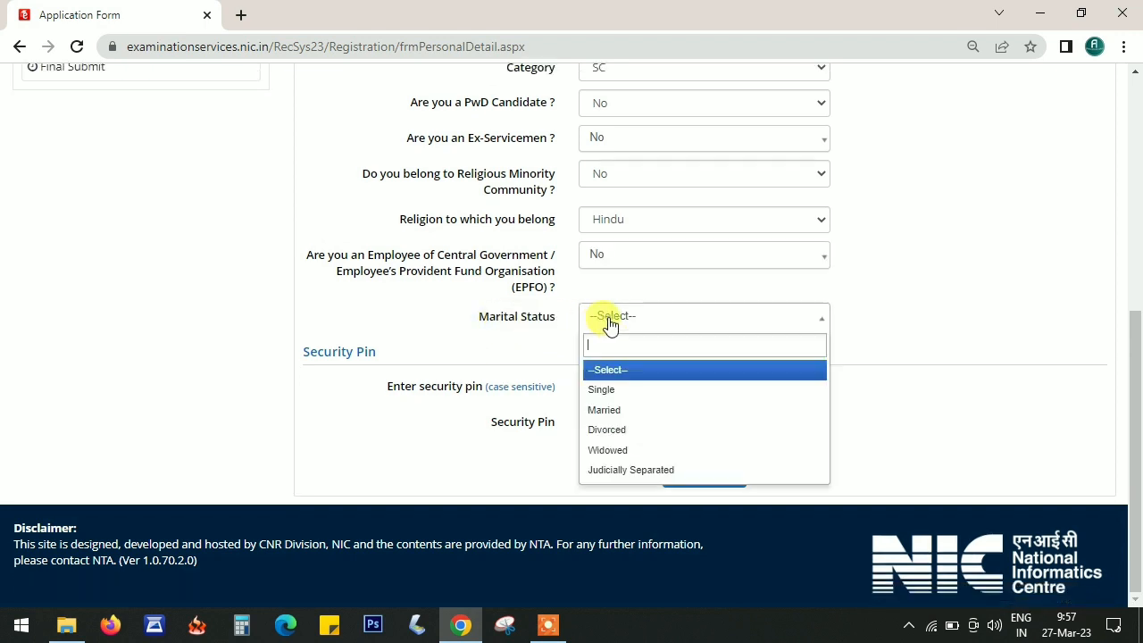
{"action": "left_click", "coordinate": [601, 389]}
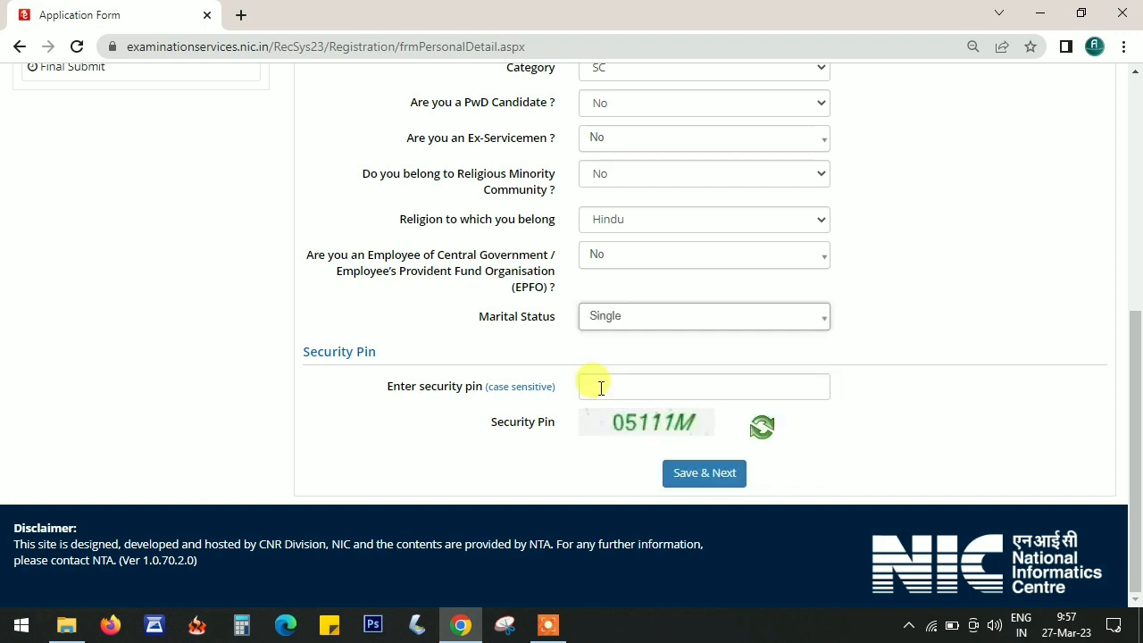
{"action": "left_click", "coordinate": [559, 361]}
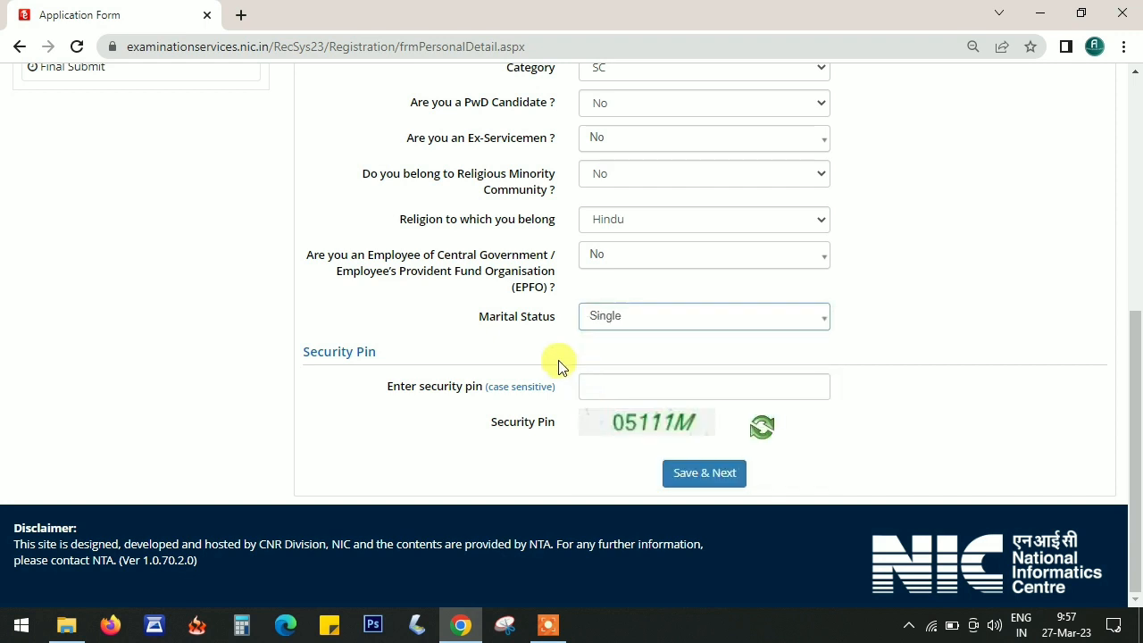
- Enter the security pin and Save & Next the personal details section
{"action": "left_click", "coordinate": [643, 381]}
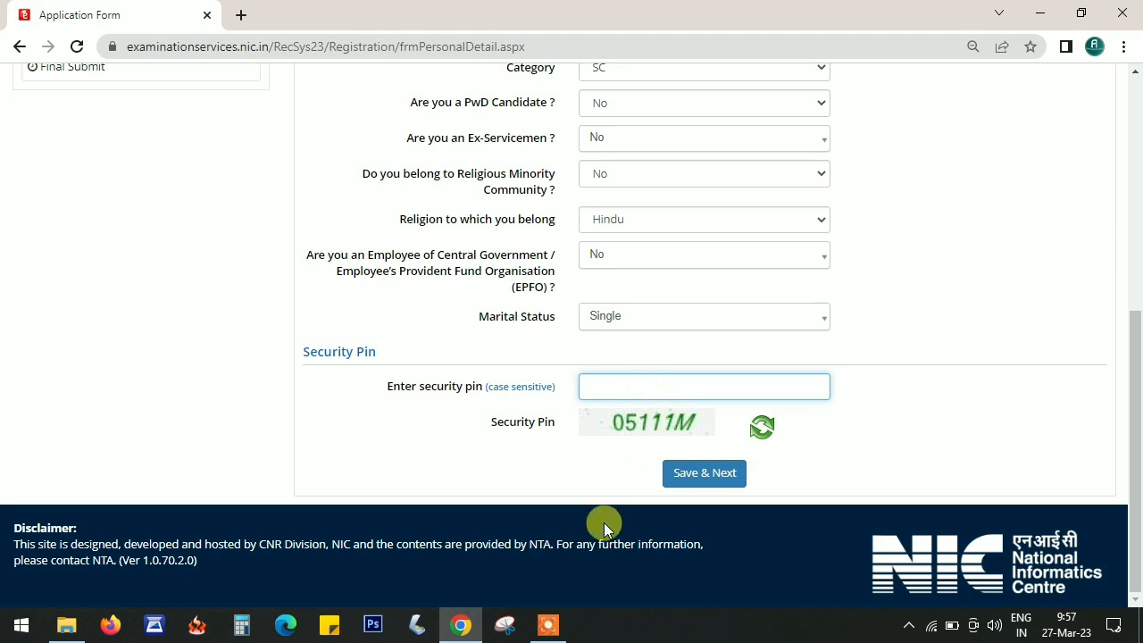
{"action": "type", "text": "05111M"}
{"action": "left_click", "coordinate": [712, 475]}
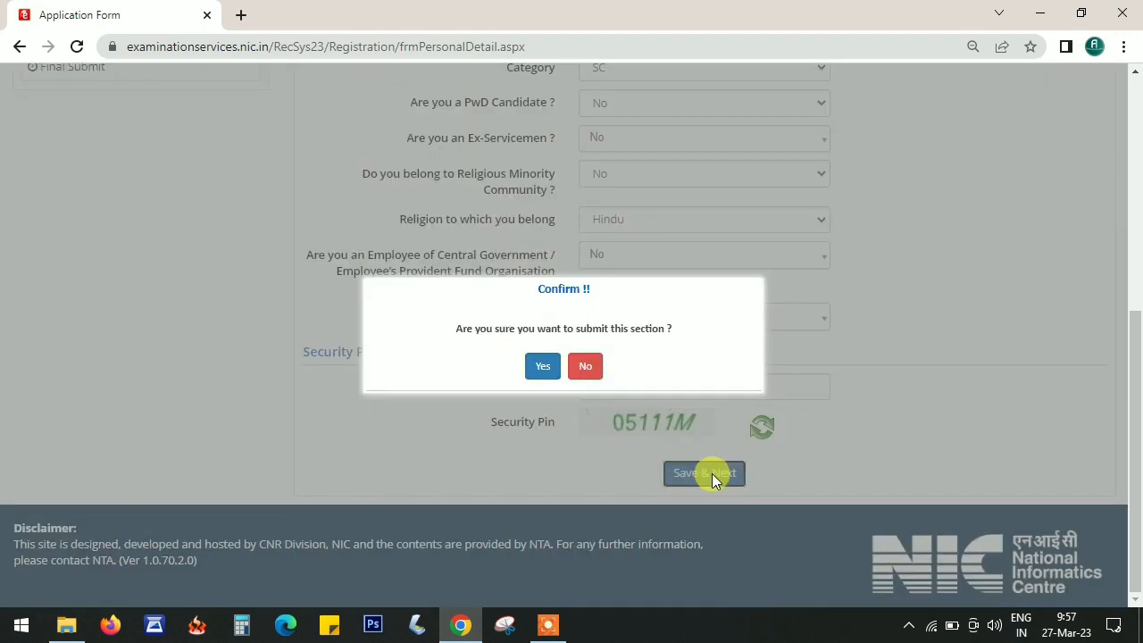
- Confirm the personal details save, then submit Yes for having an Aadhaar number
{"action": "left_click", "coordinate": [540, 369]}
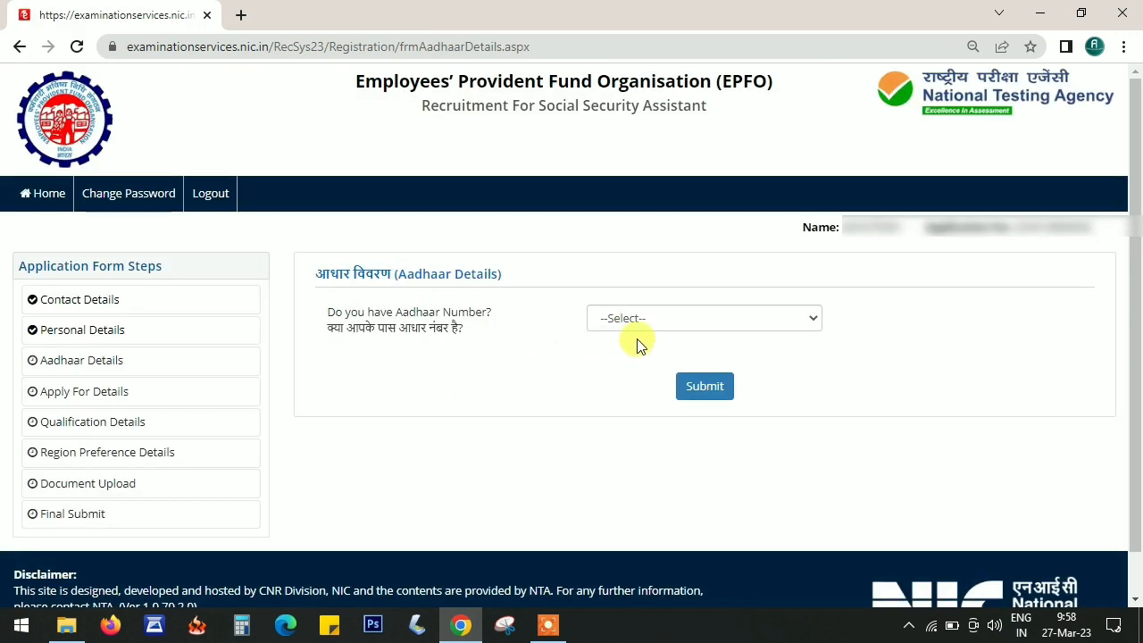
{"action": "left_click", "coordinate": [646, 323]}
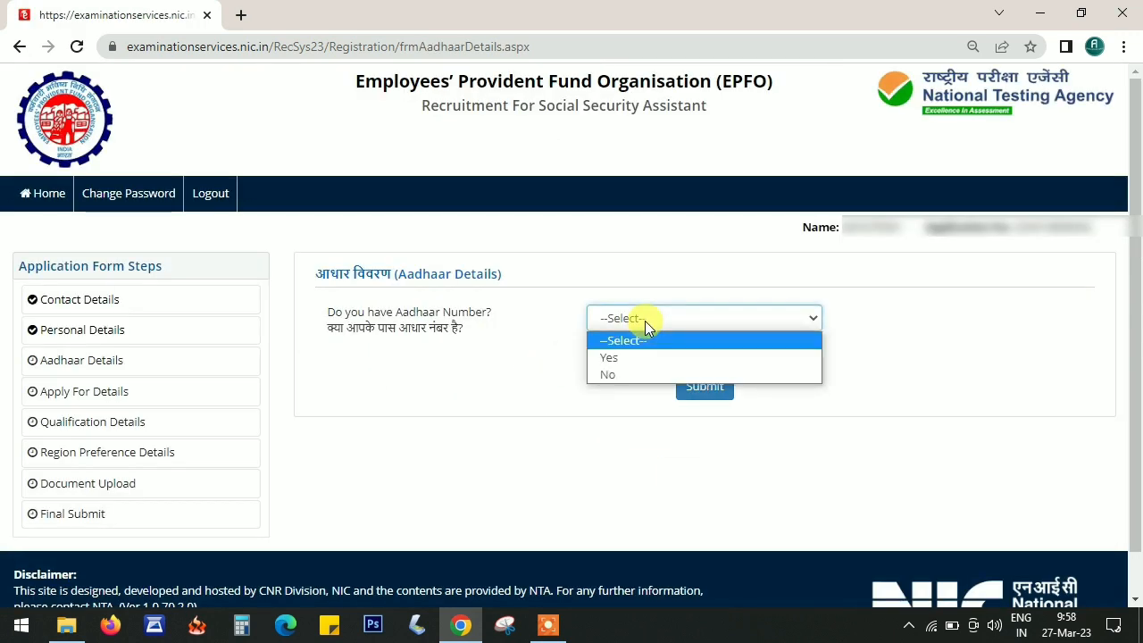
{"action": "left_click", "coordinate": [618, 359]}
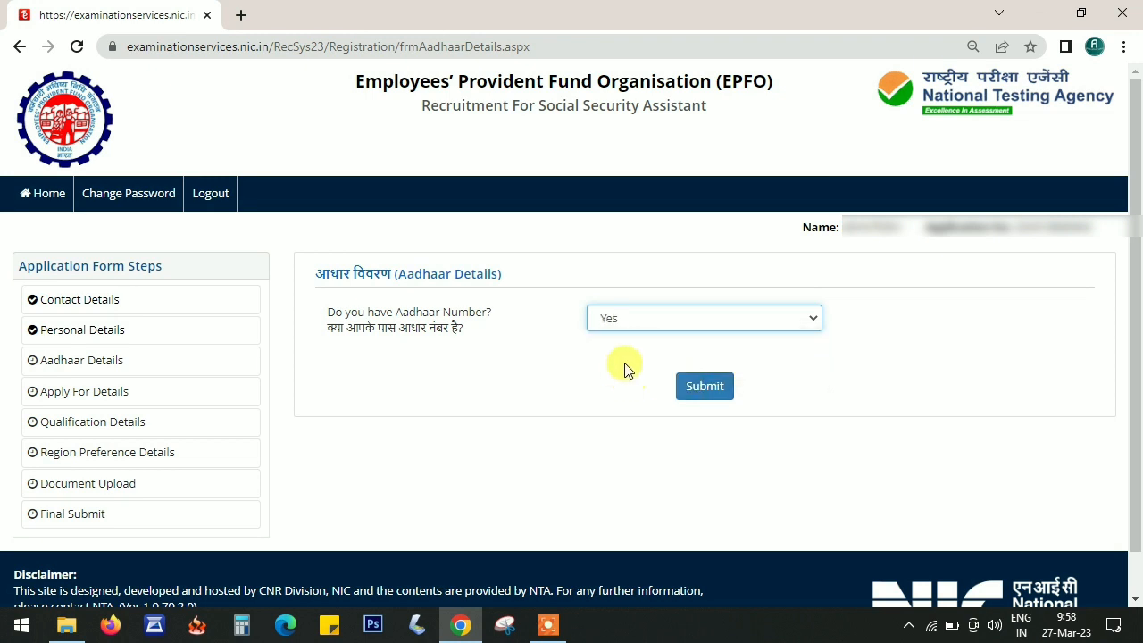
{"action": "left_click", "coordinate": [712, 393]}
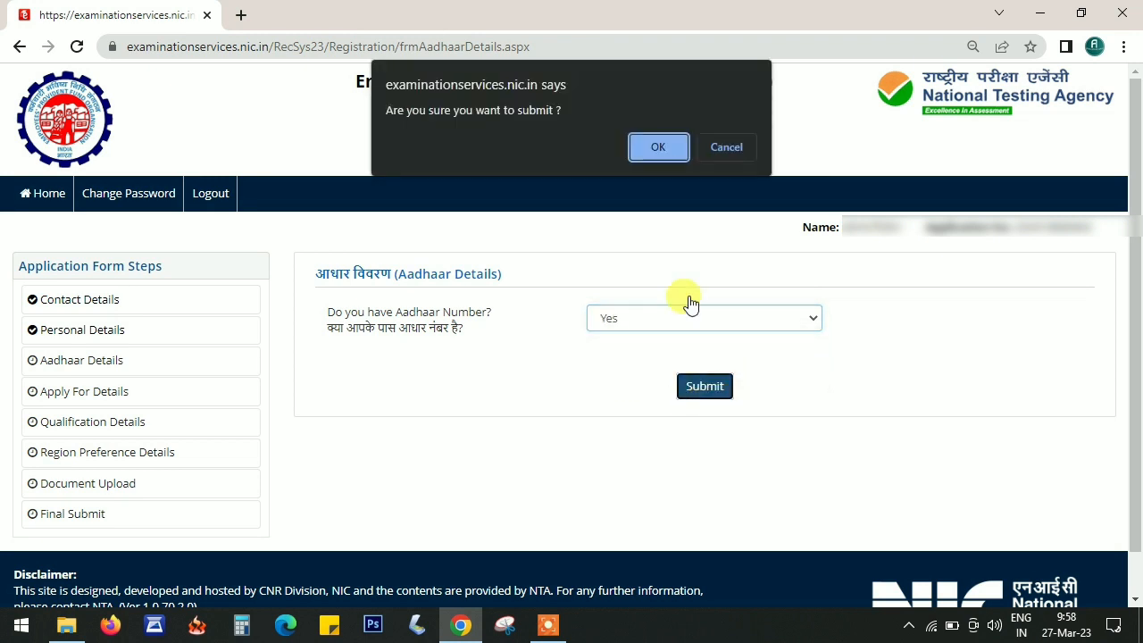
{"action": "left_click", "coordinate": [670, 146]}
{"action": "scroll", "coordinate": [352, 268], "scroll_direction": "down", "scroll_amount": 2}
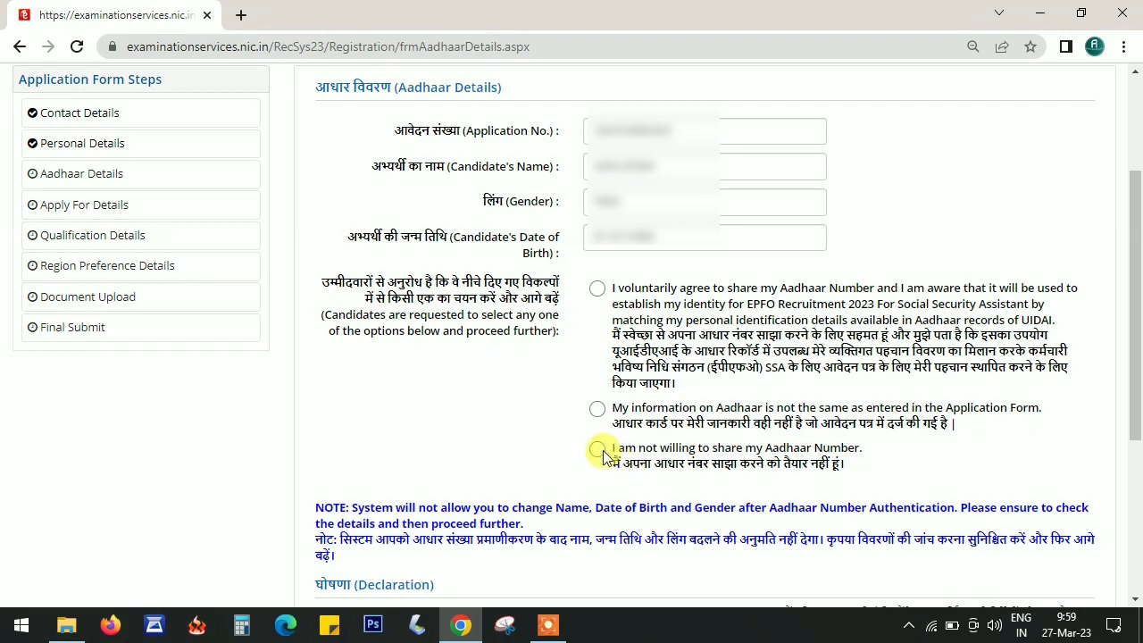
- Agree to share the Aadhaar number, enter it, accept the declaration, add the security pin and submit
{"action": "left_click", "coordinate": [597, 290]}
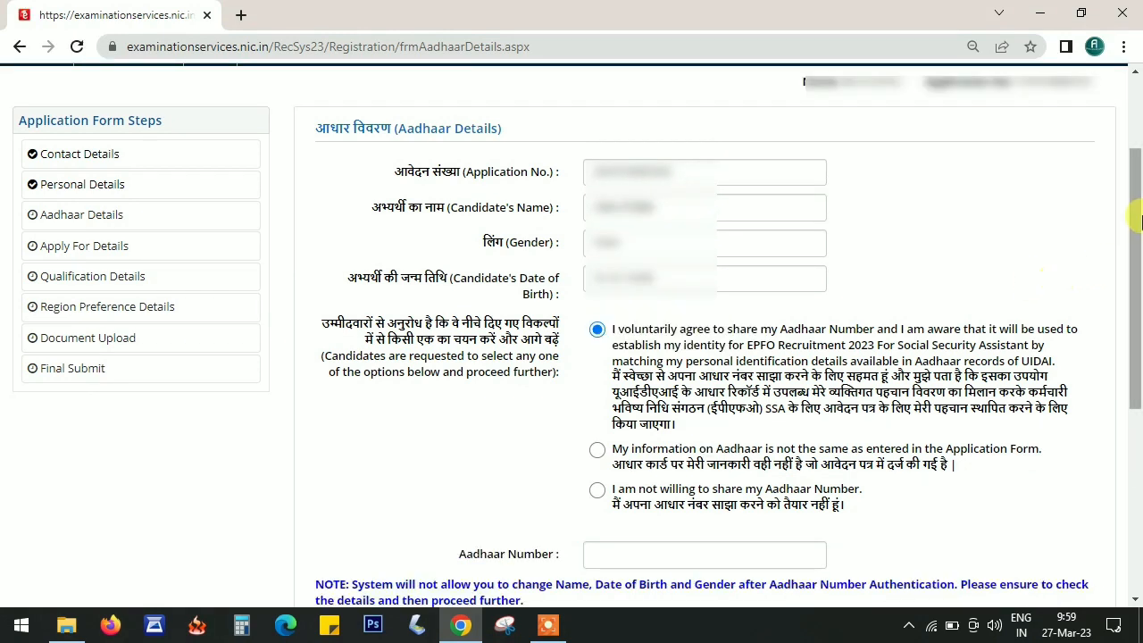
{"action": "scroll", "coordinate": [612, 148], "scroll_direction": "down", "scroll_amount": 4}
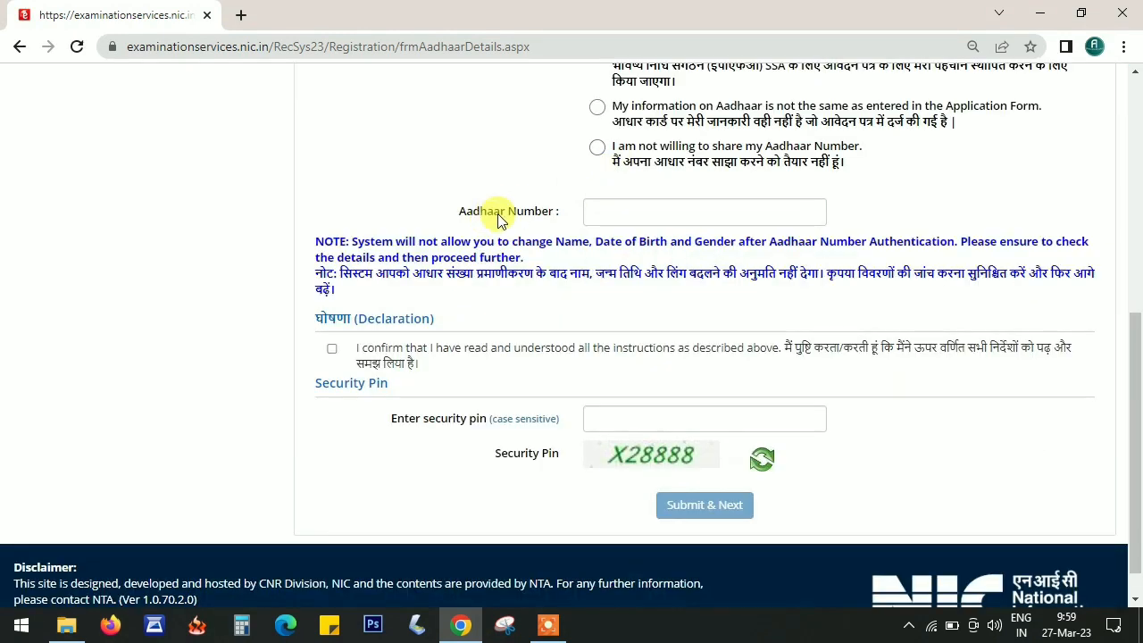
{"action": "left_click", "coordinate": [670, 211]}
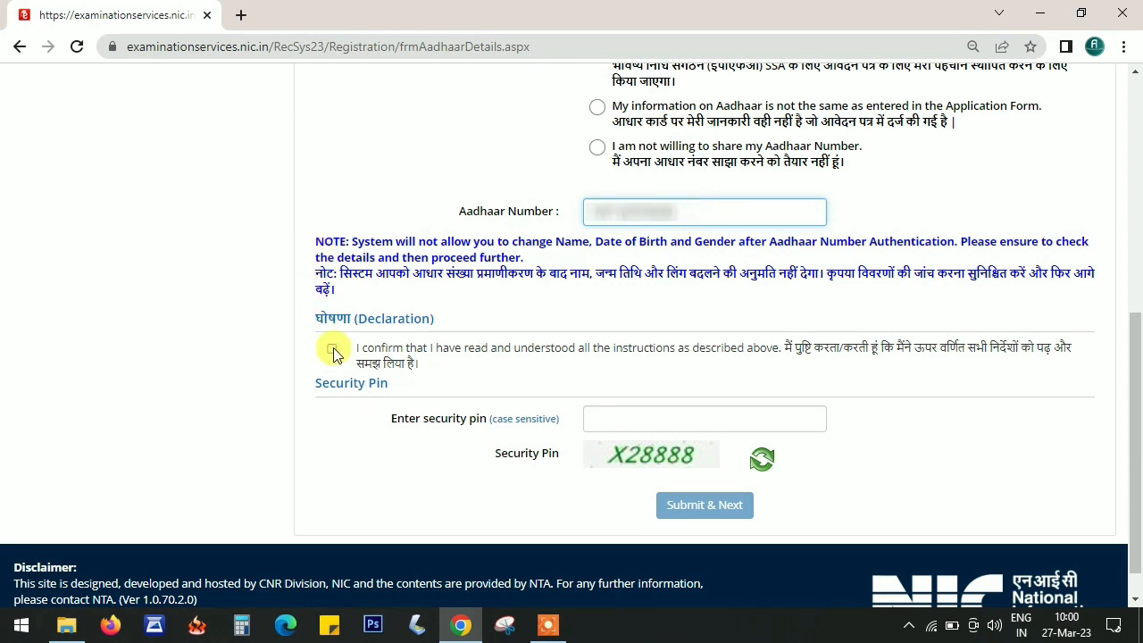
{"action": "left_click", "coordinate": [332, 349]}
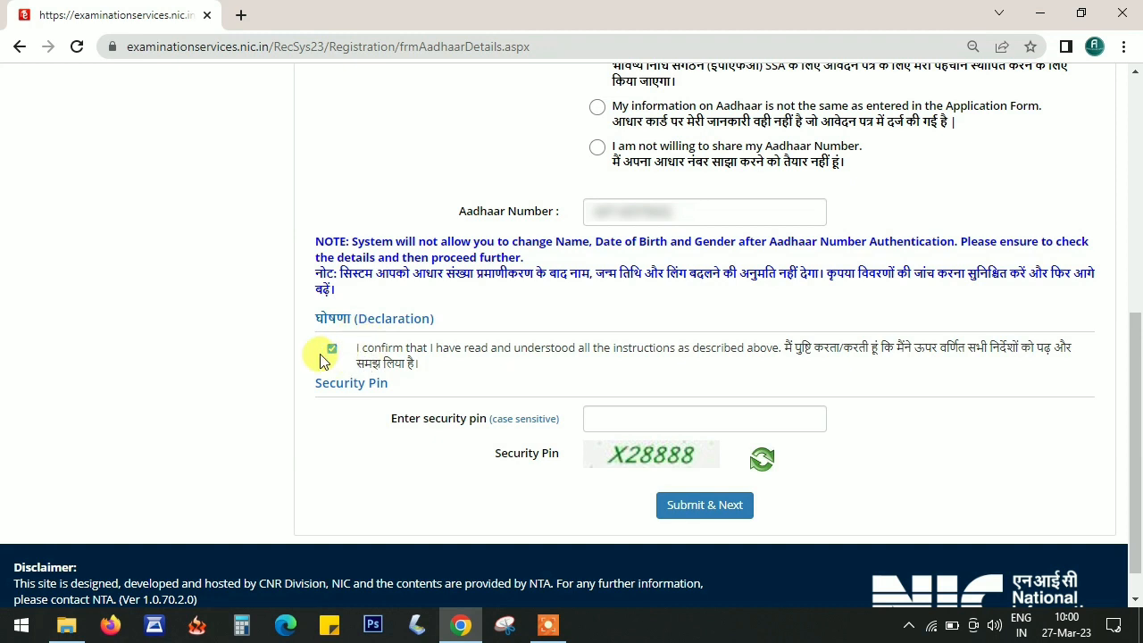
{"action": "left_click", "coordinate": [639, 422]}
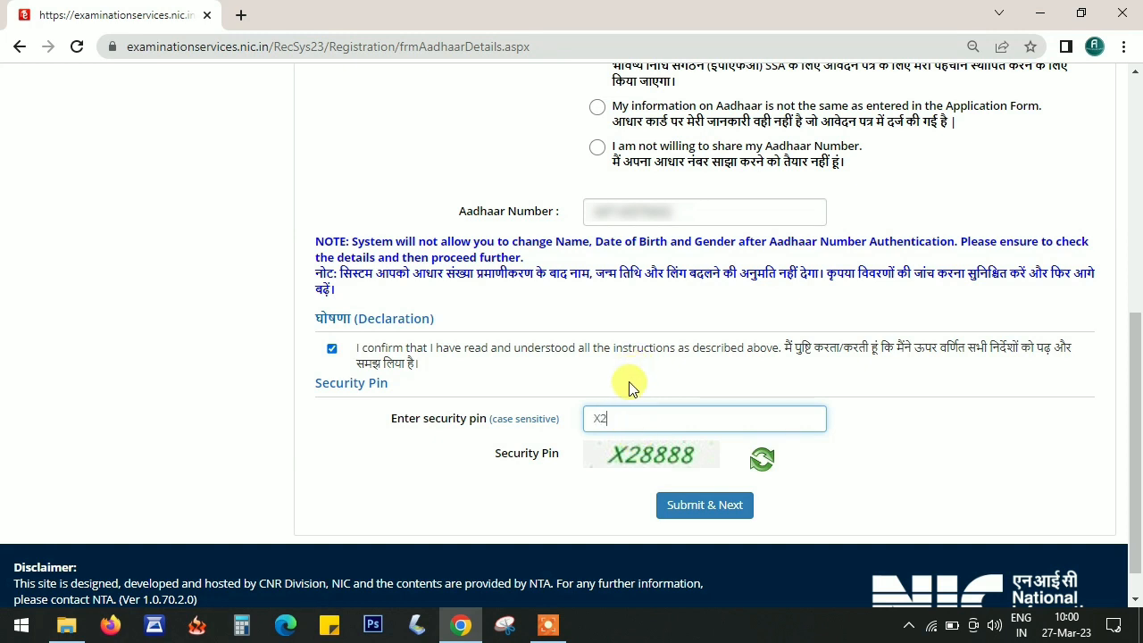
{"action": "left_click", "coordinate": [687, 511]}
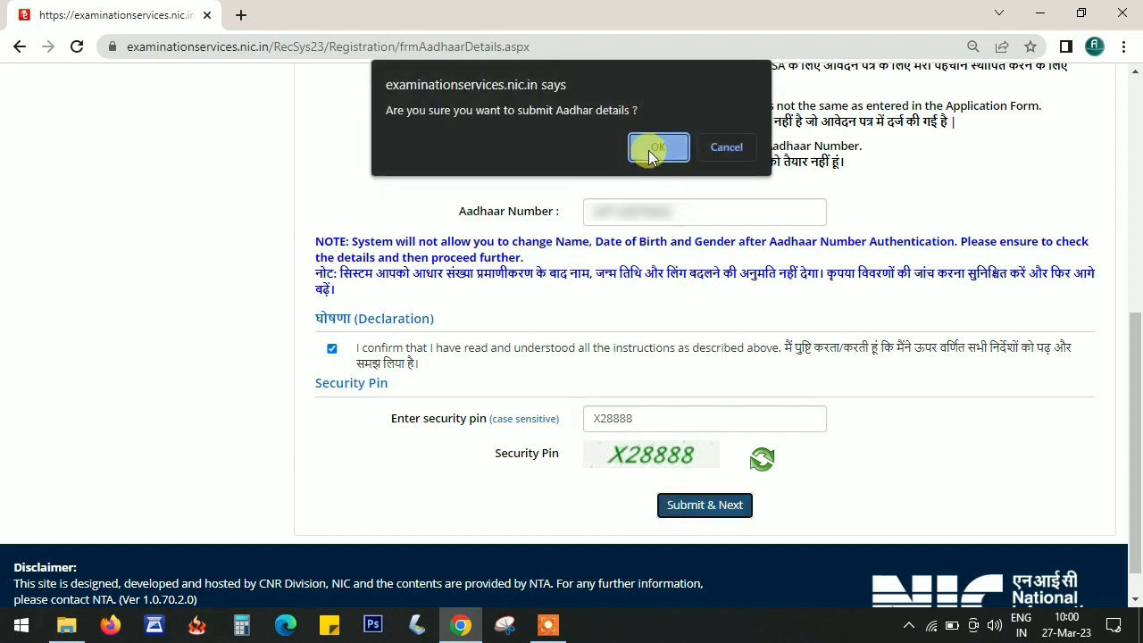
{"action": "left_click", "coordinate": [658, 148]}
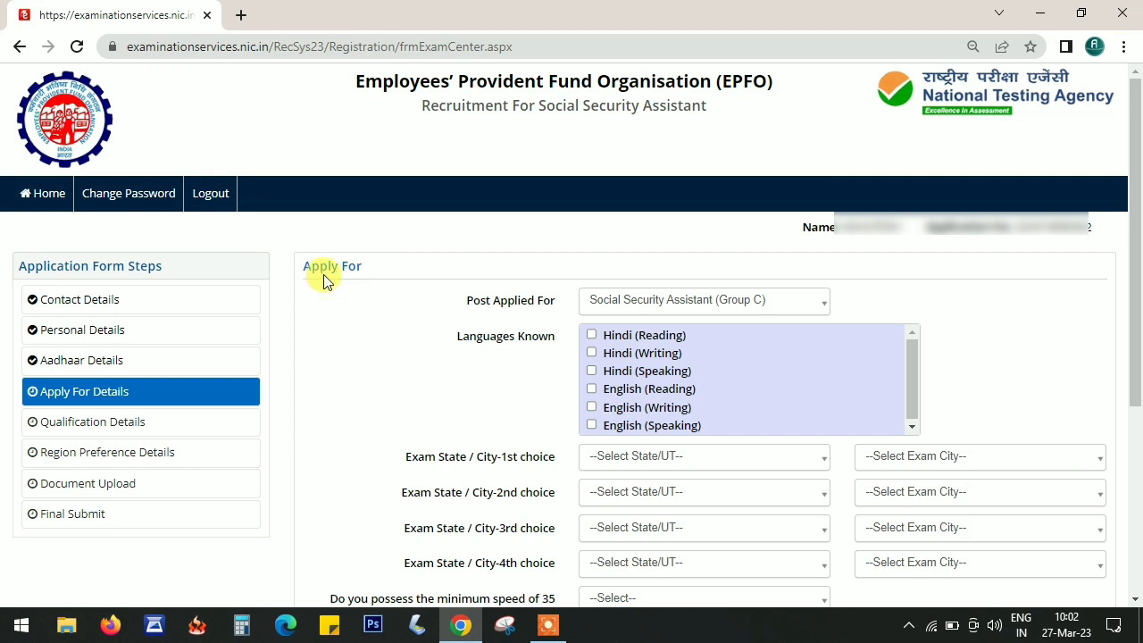
- Keep Social Security Assistant (Group C) as the post applied for
{"action": "left_click_drag", "start_coordinate": [321, 271], "coordinate": [331, 272]}
{"action": "left_click_drag", "start_coordinate": [486, 302], "coordinate": [544, 304]}
{"action": "left_click", "coordinate": [544, 303]}
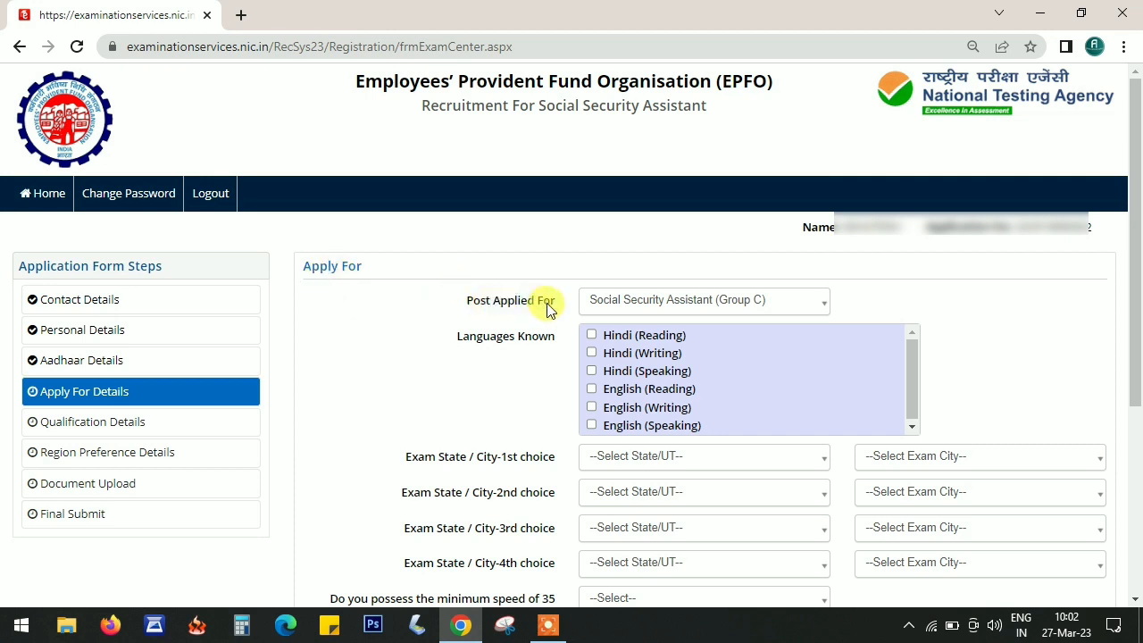
{"action": "left_click", "coordinate": [657, 306]}
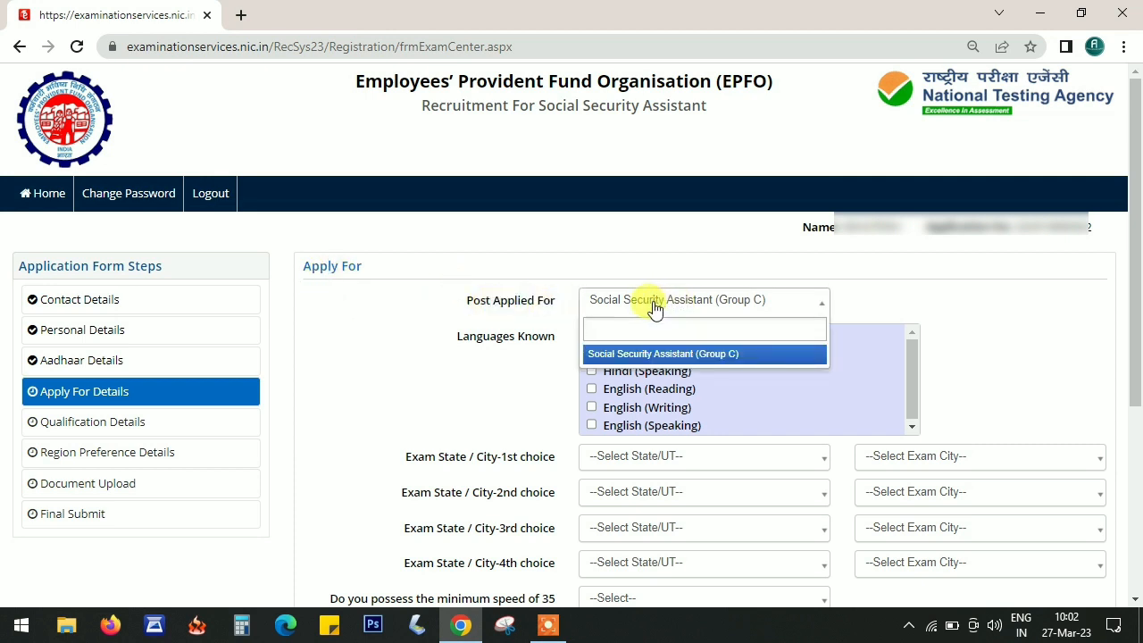
{"action": "left_click", "coordinate": [655, 306]}
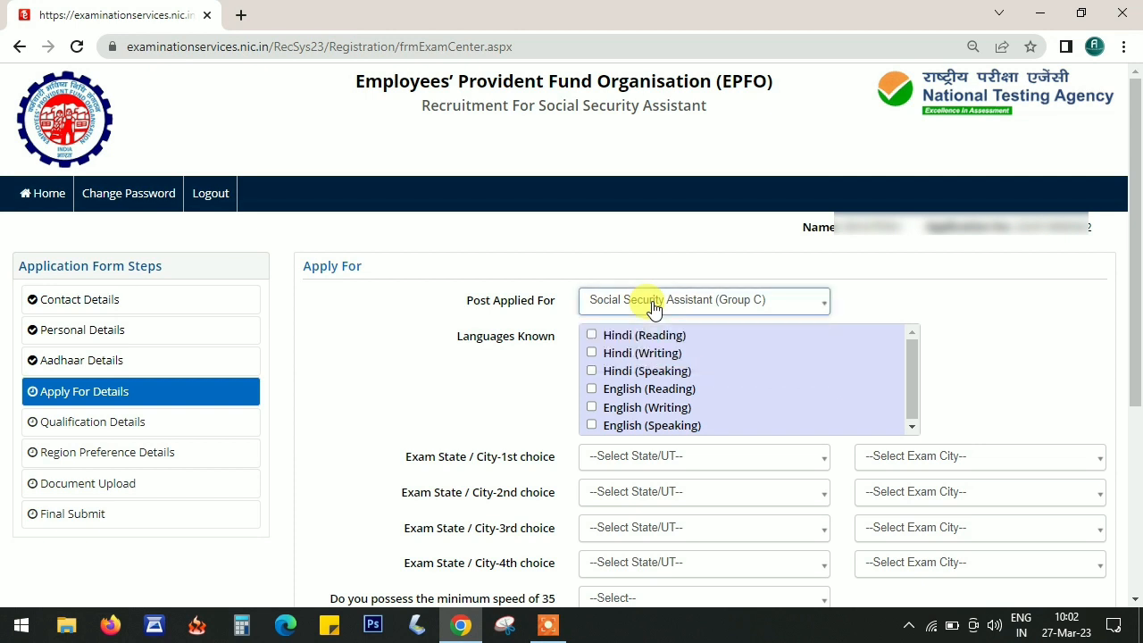
- Tick Hindi and English reading, writing and speaking under Languages Known
{"action": "left_click", "coordinate": [524, 348]}
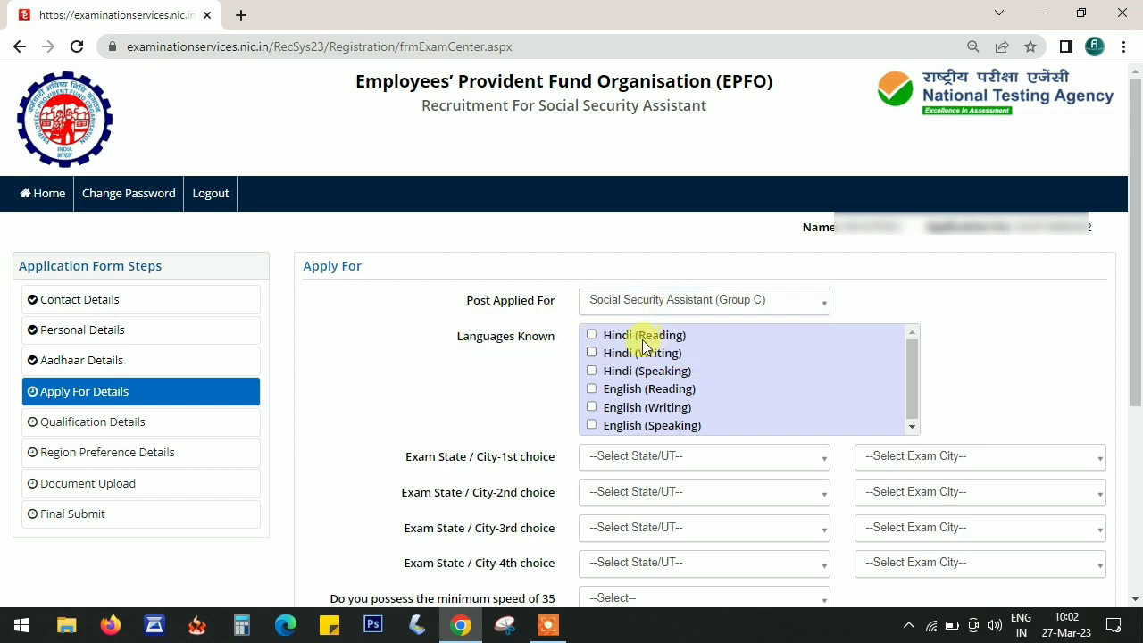
{"action": "left_click", "coordinate": [592, 337]}
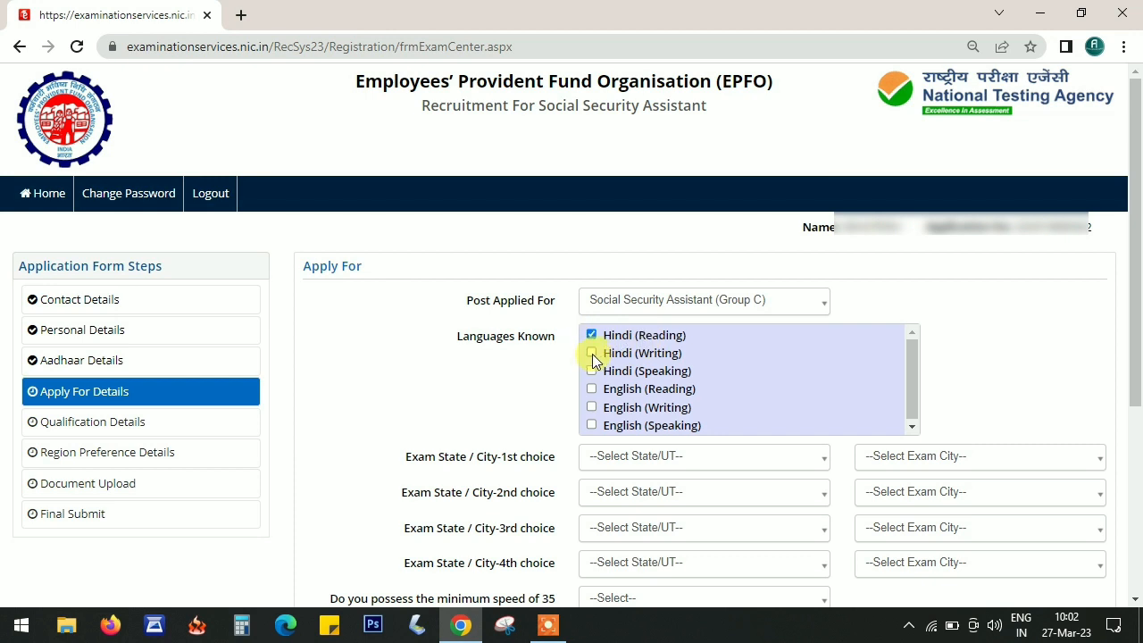
{"action": "left_click", "coordinate": [591, 354]}
{"action": "left_click", "coordinate": [591, 371]}
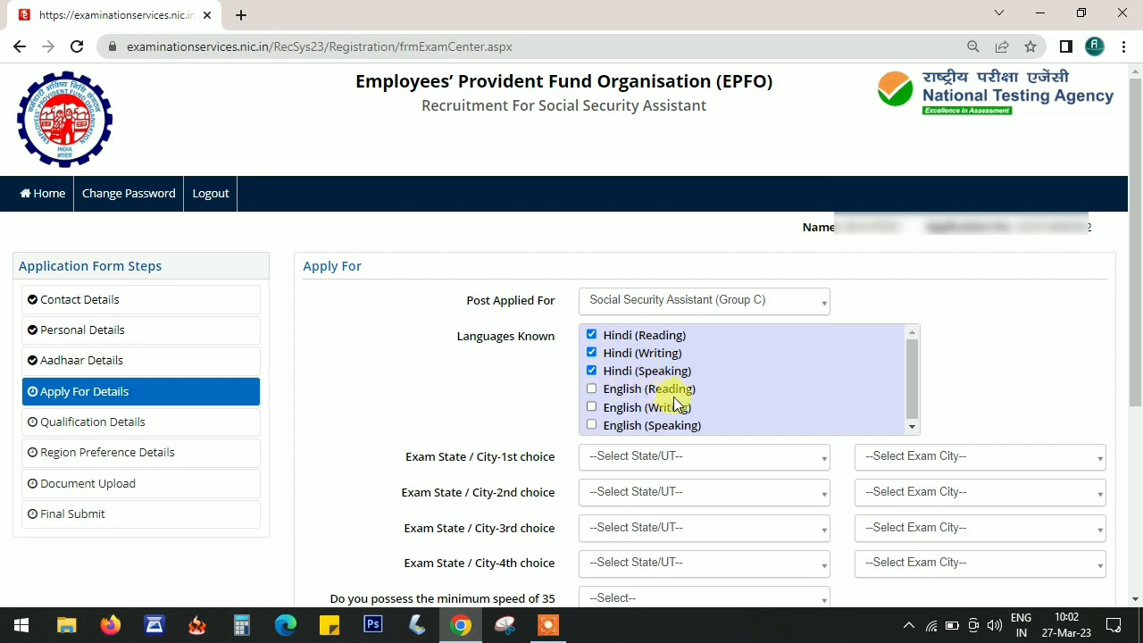
{"action": "left_click", "coordinate": [591, 390]}
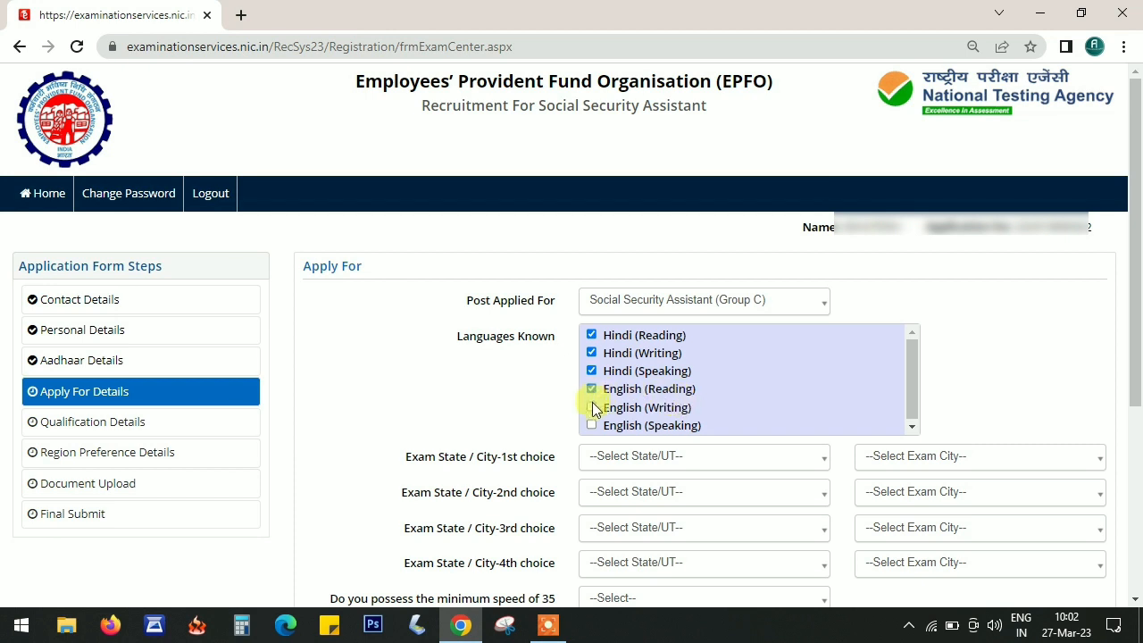
{"action": "left_click", "coordinate": [591, 408]}
{"action": "left_click", "coordinate": [591, 425]}
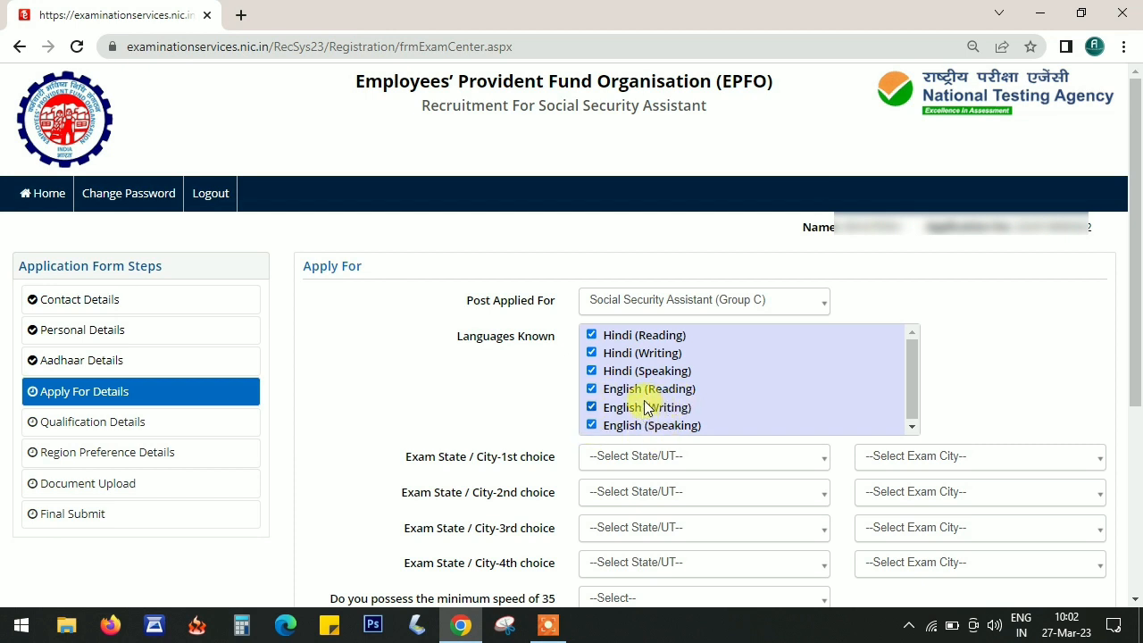
{"action": "left_click", "coordinate": [593, 427]}
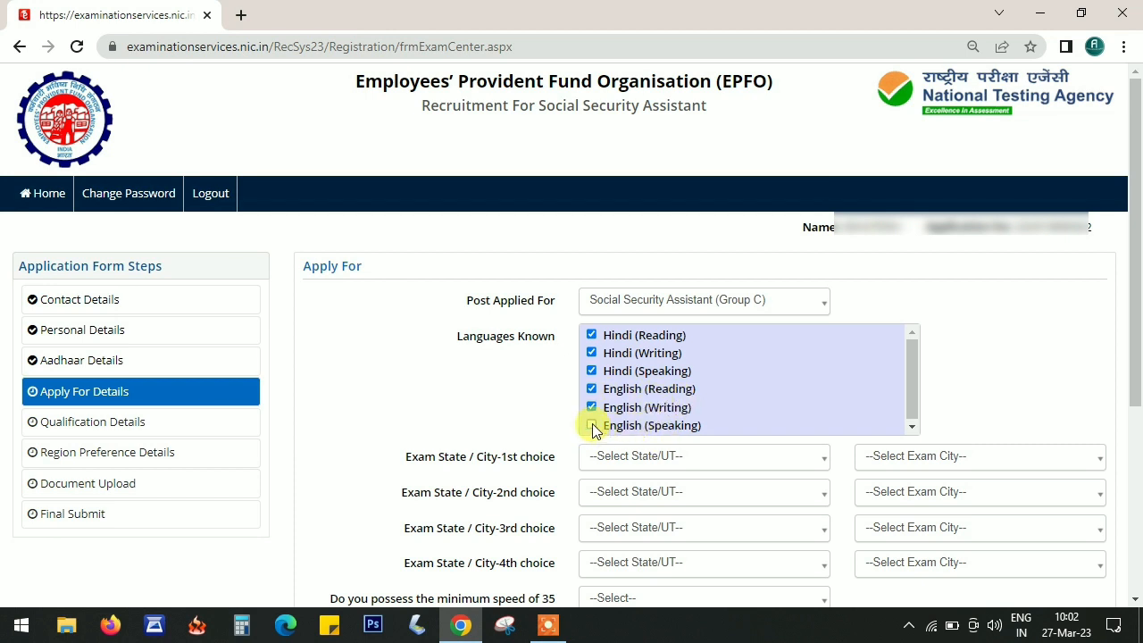
{"action": "left_click", "coordinate": [592, 427]}
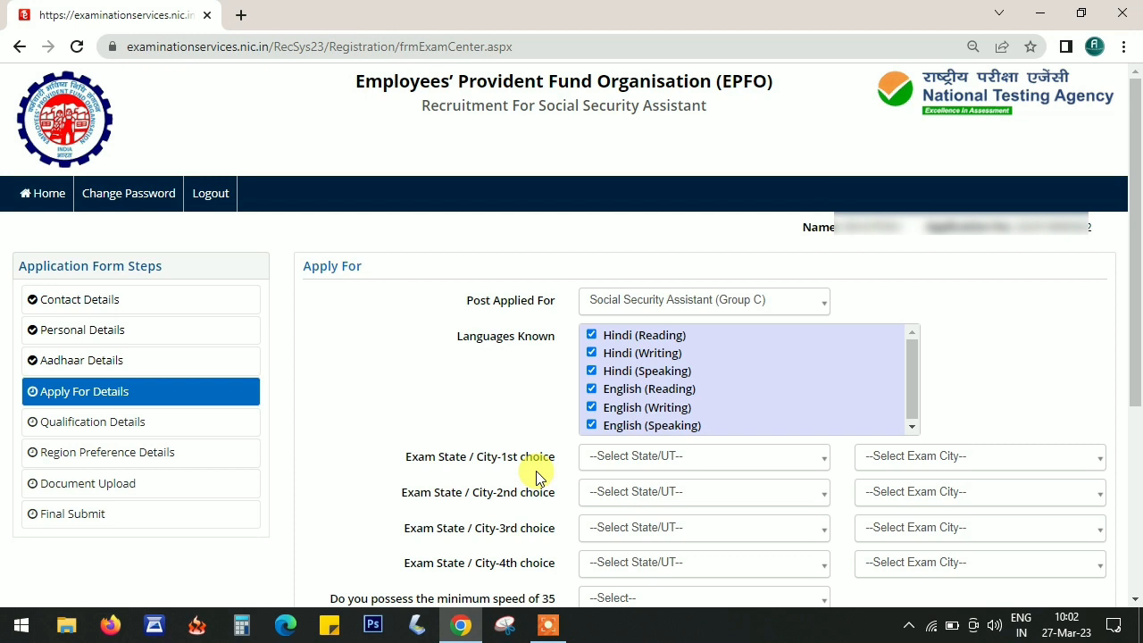
- Set the first exam choice to Uttar Pradesh, city ALLAHABAD/PRAYAGRAJ
{"action": "left_click", "coordinate": [682, 466]}
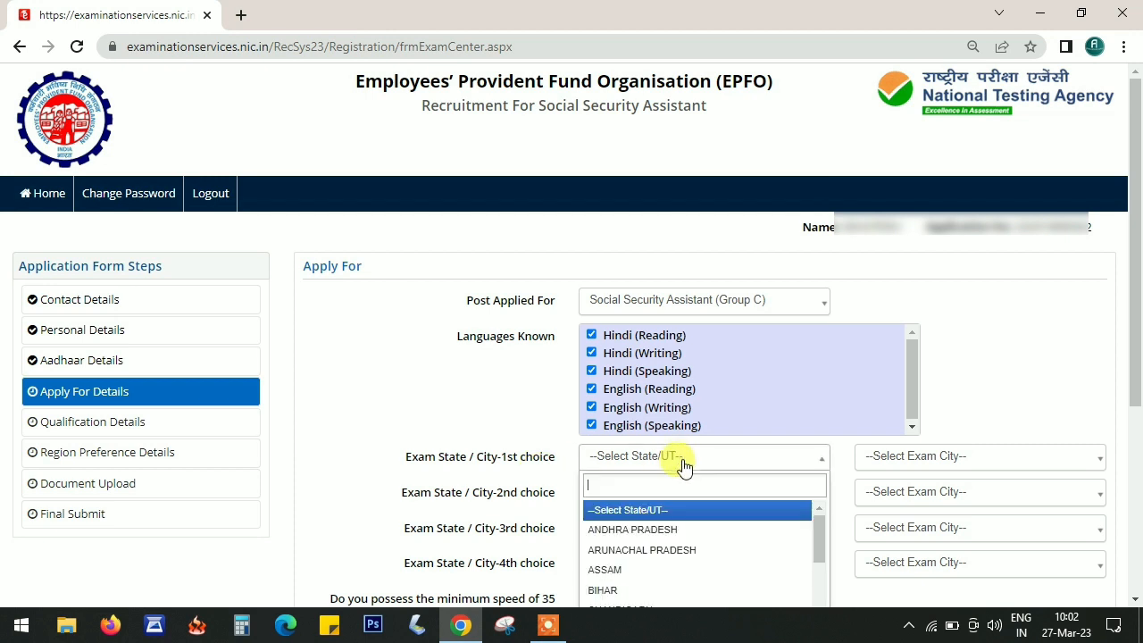
{"action": "type", "text": "utt"}
{"action": "key", "text": "Return"}
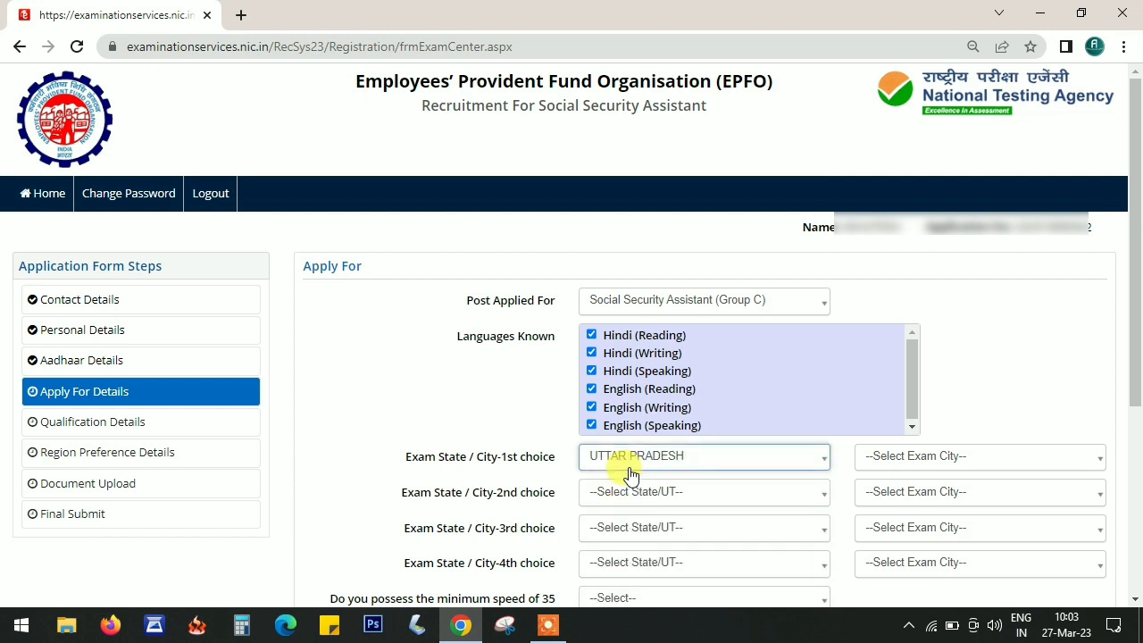
{"action": "left_click", "coordinate": [960, 471]}
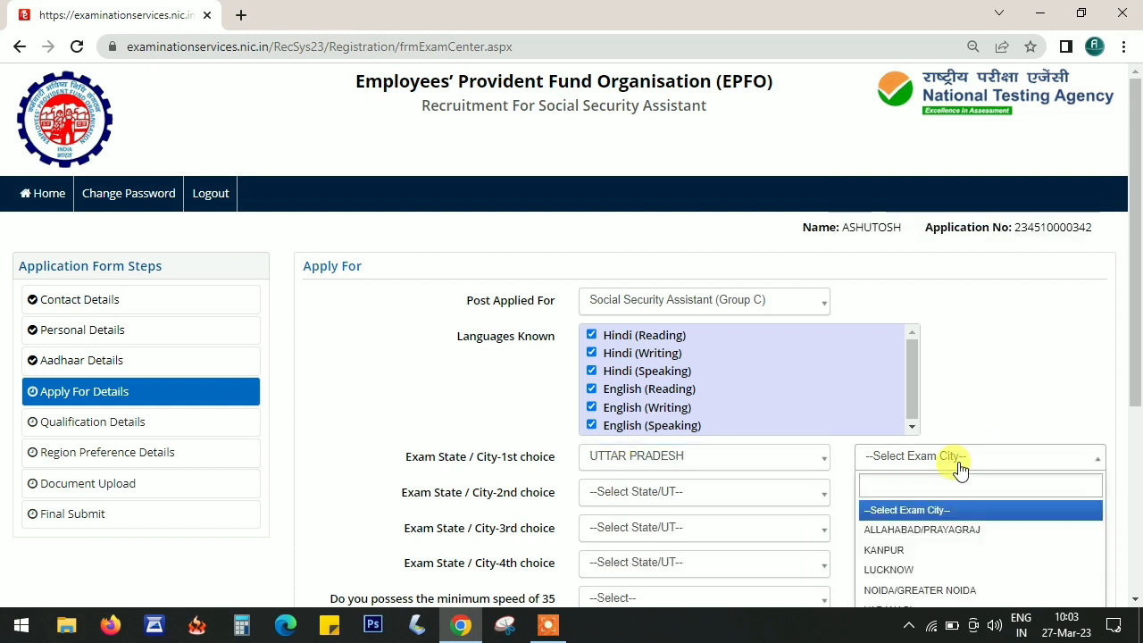
{"action": "left_click", "coordinate": [929, 530]}
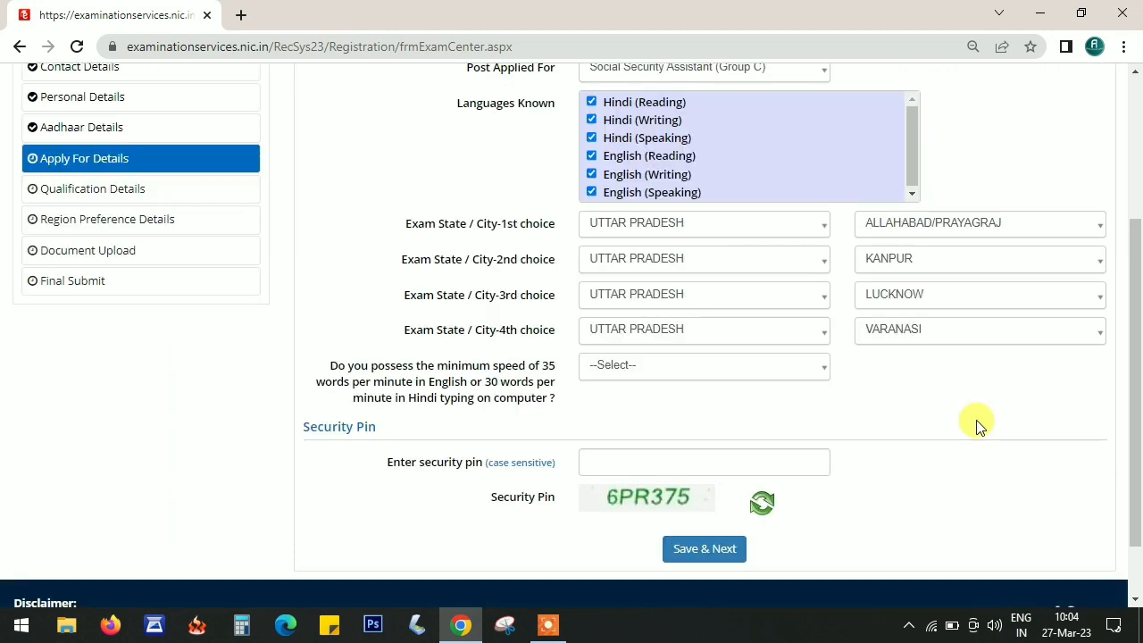
{"action": "left_click_drag", "start_coordinate": [332, 364], "coordinate": [408, 382]}
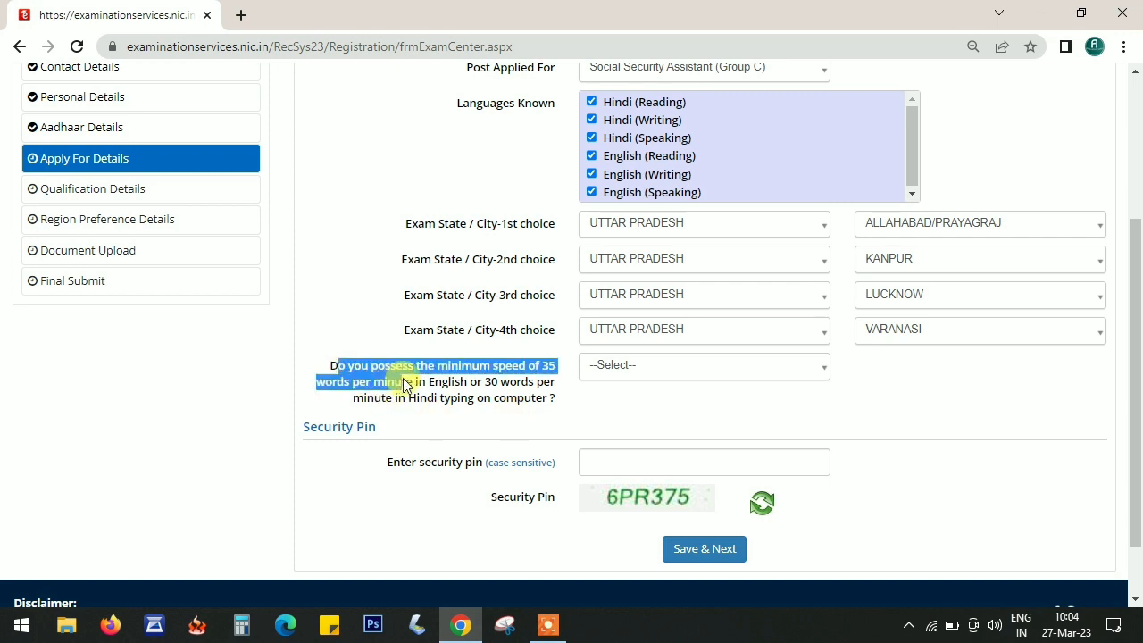
{"action": "left_click", "coordinate": [412, 384]}
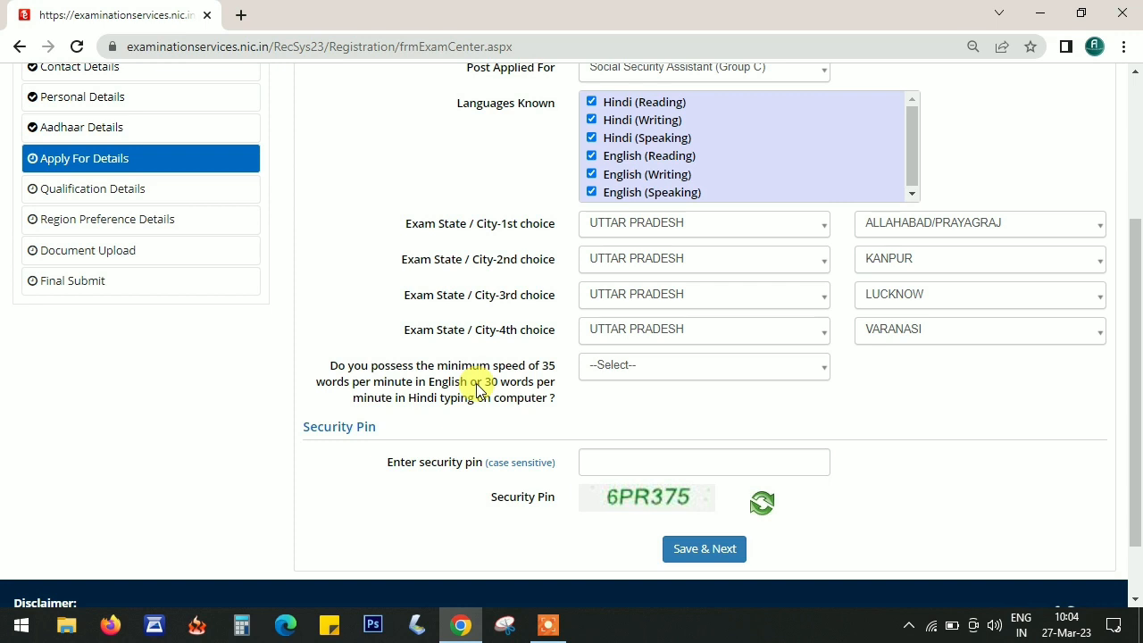
- Answer Yes on typing speed, enter the security pin, and save and confirm the section
{"action": "left_click", "coordinate": [654, 365]}
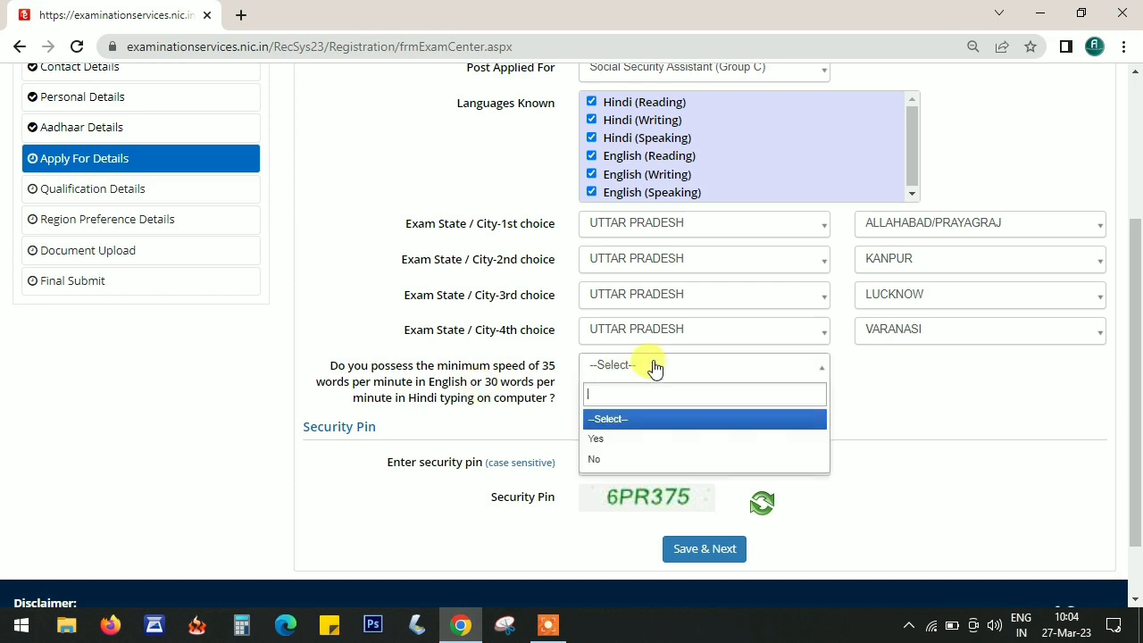
{"action": "left_click", "coordinate": [604, 447]}
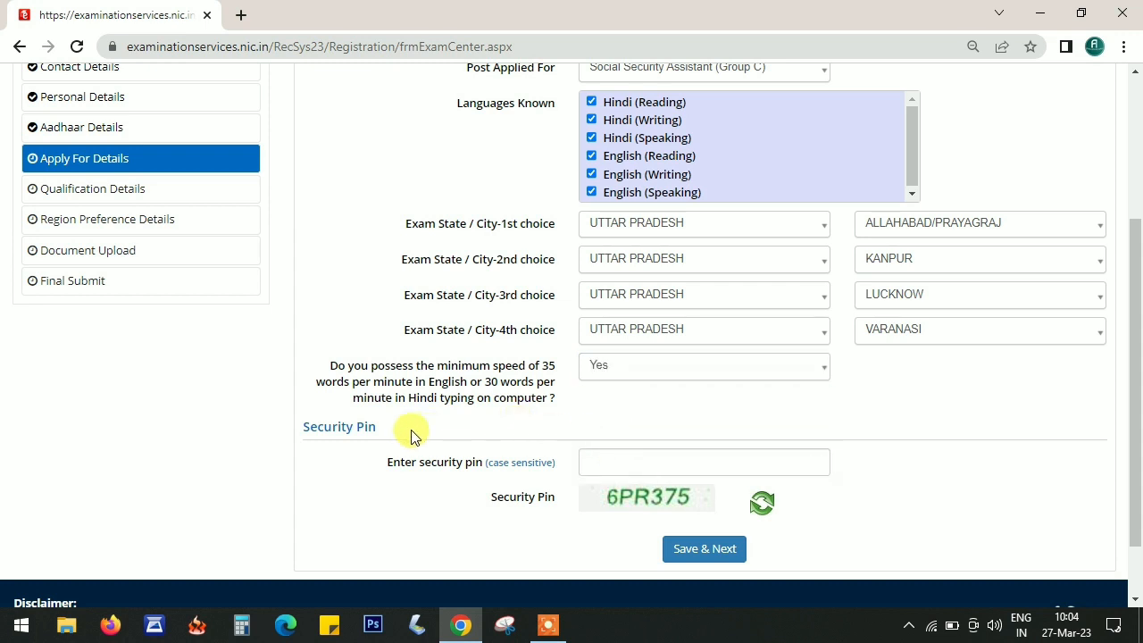
{"action": "left_click", "coordinate": [679, 459]}
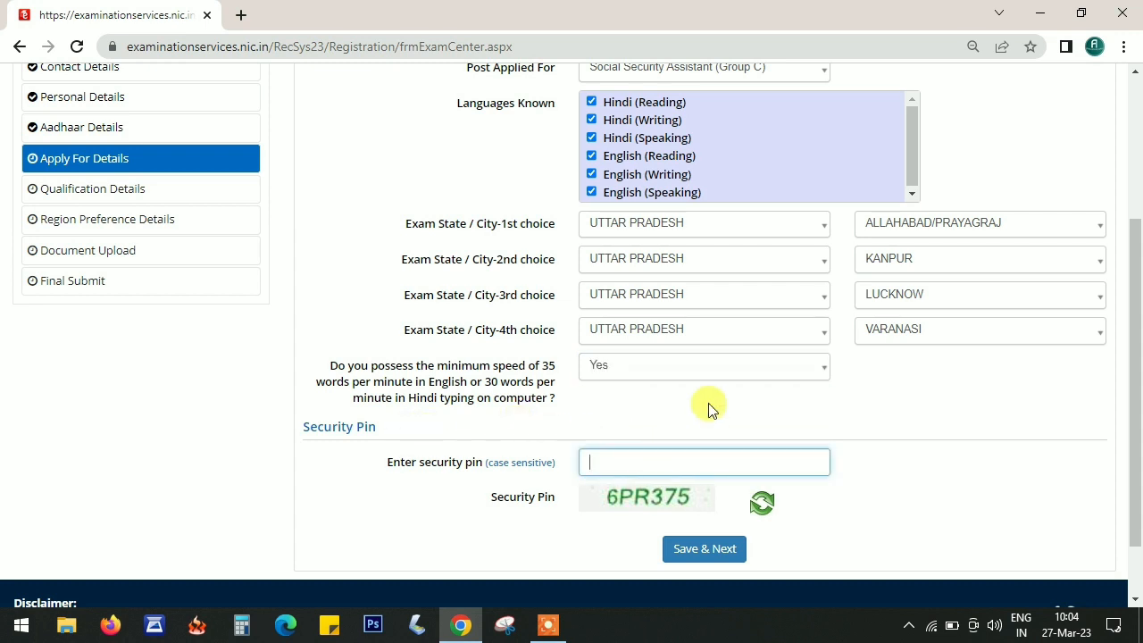
{"action": "type", "text": "6PR375"}
{"action": "left_click", "coordinate": [705, 549]}
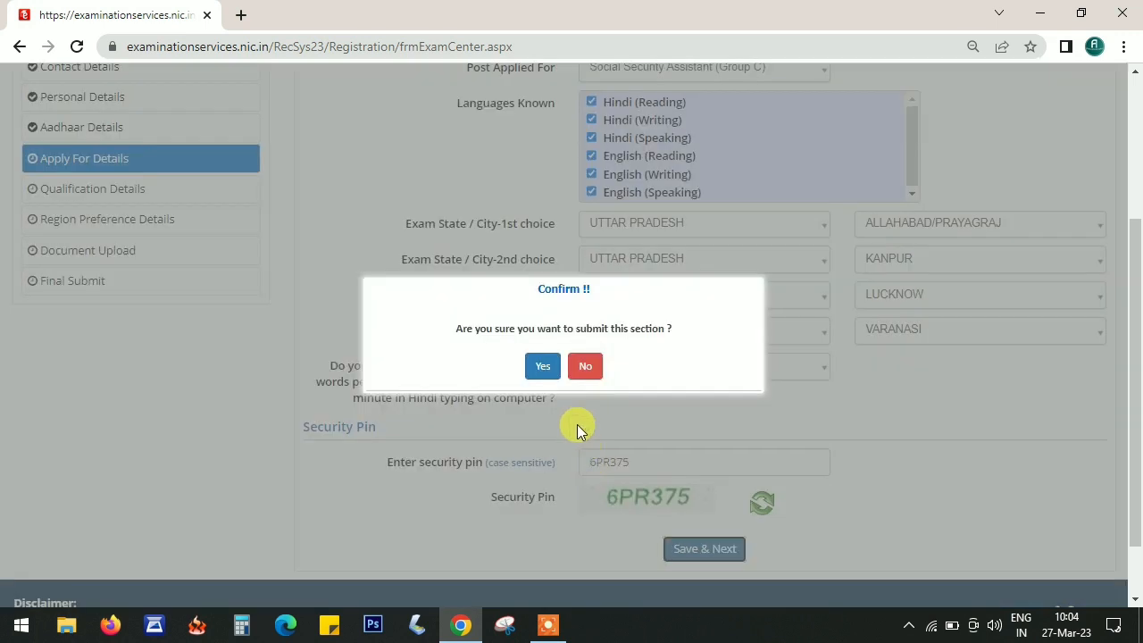
{"action": "left_click", "coordinate": [540, 366]}
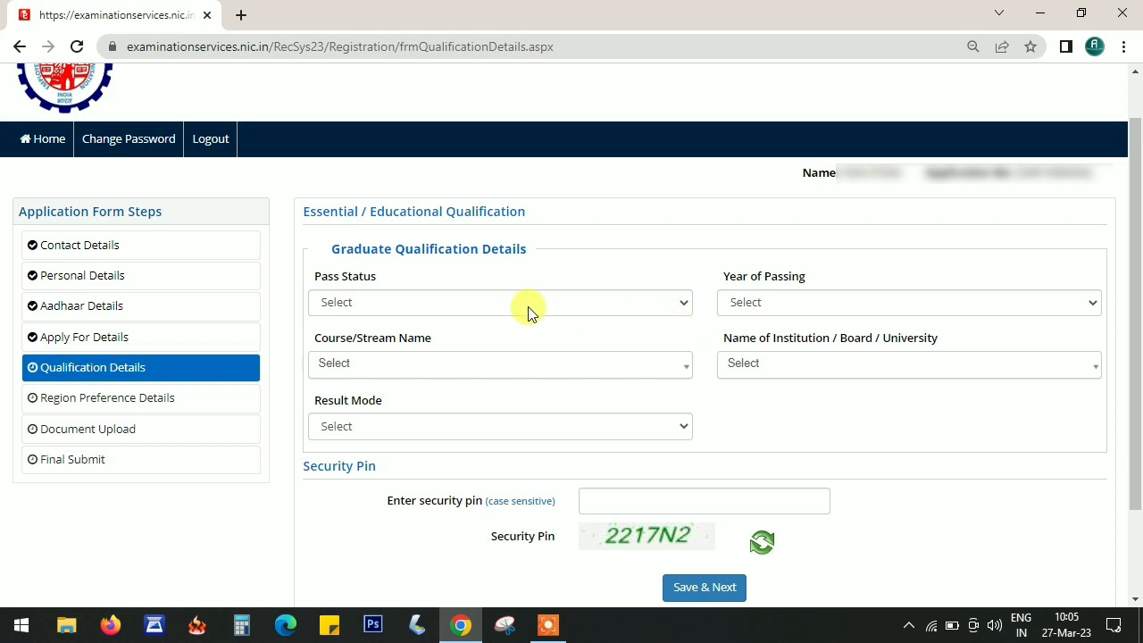
- Set graduate status Passed, year 2020, course B.Sc, the institution, and result mode Percentage
{"action": "left_click", "coordinate": [437, 302]}
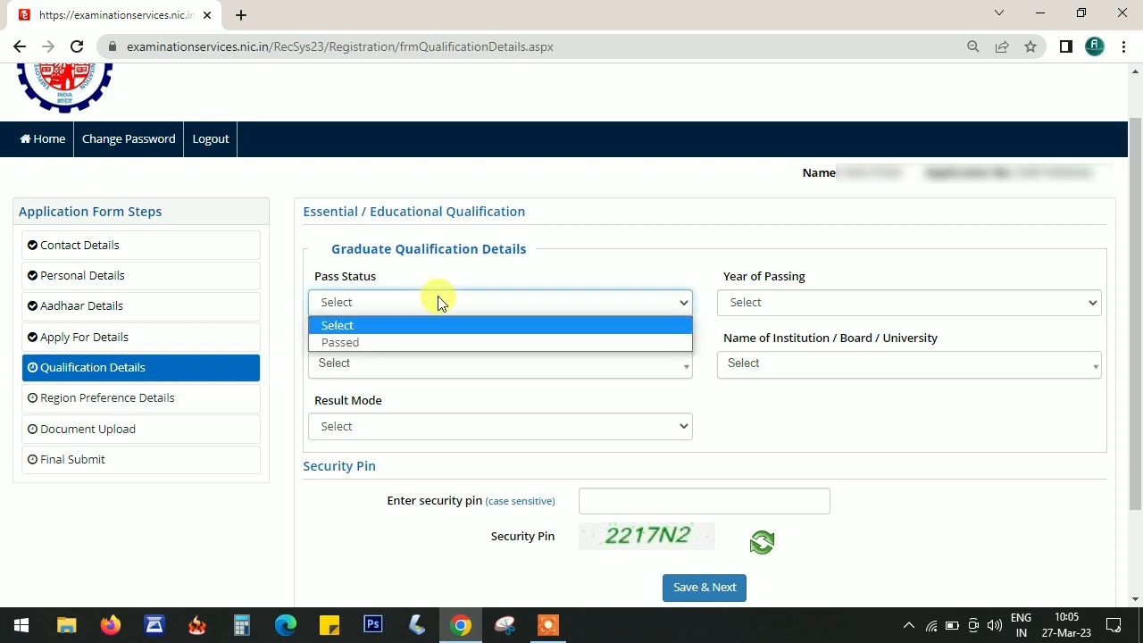
{"action": "left_click", "coordinate": [347, 343]}
{"action": "left_click", "coordinate": [664, 268]}
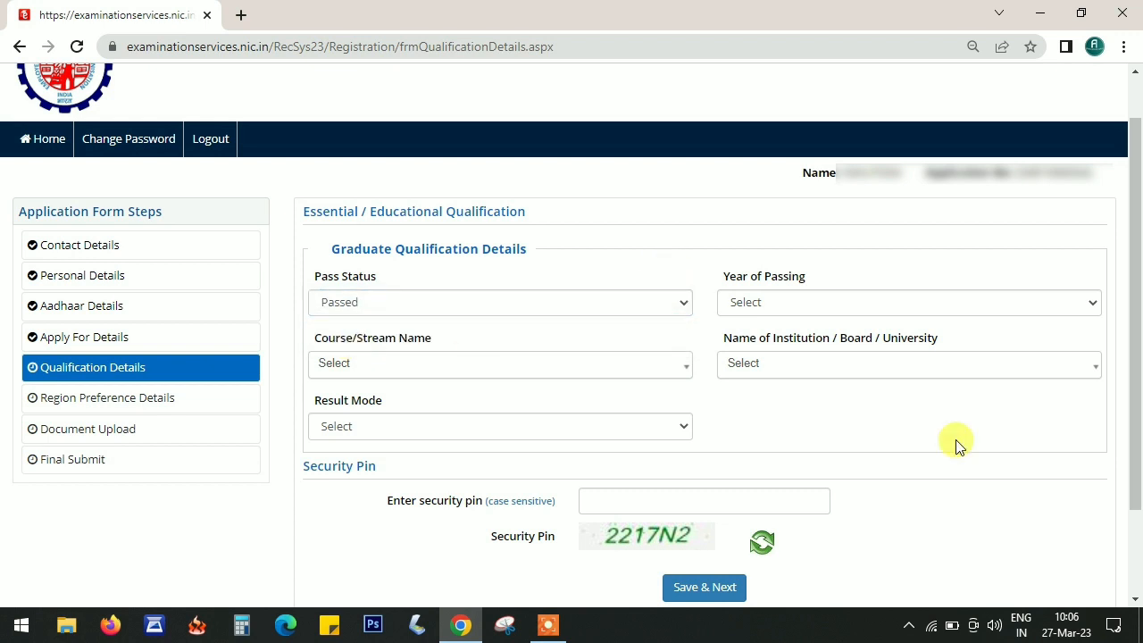
{"action": "left_click", "coordinate": [798, 316]}
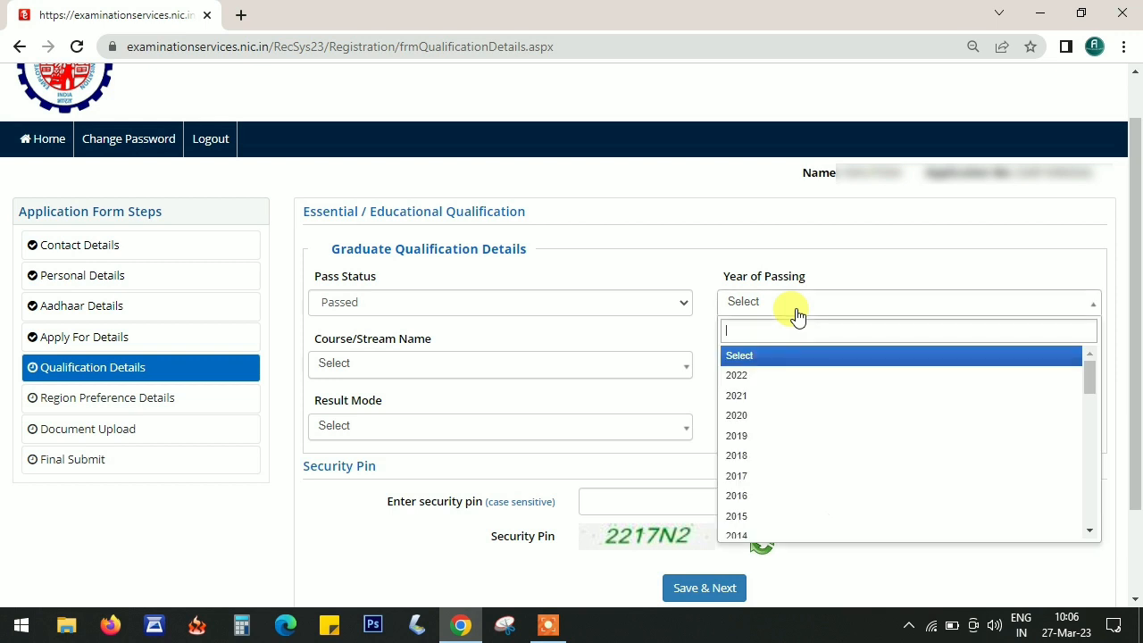
{"action": "left_click", "coordinate": [734, 417]}
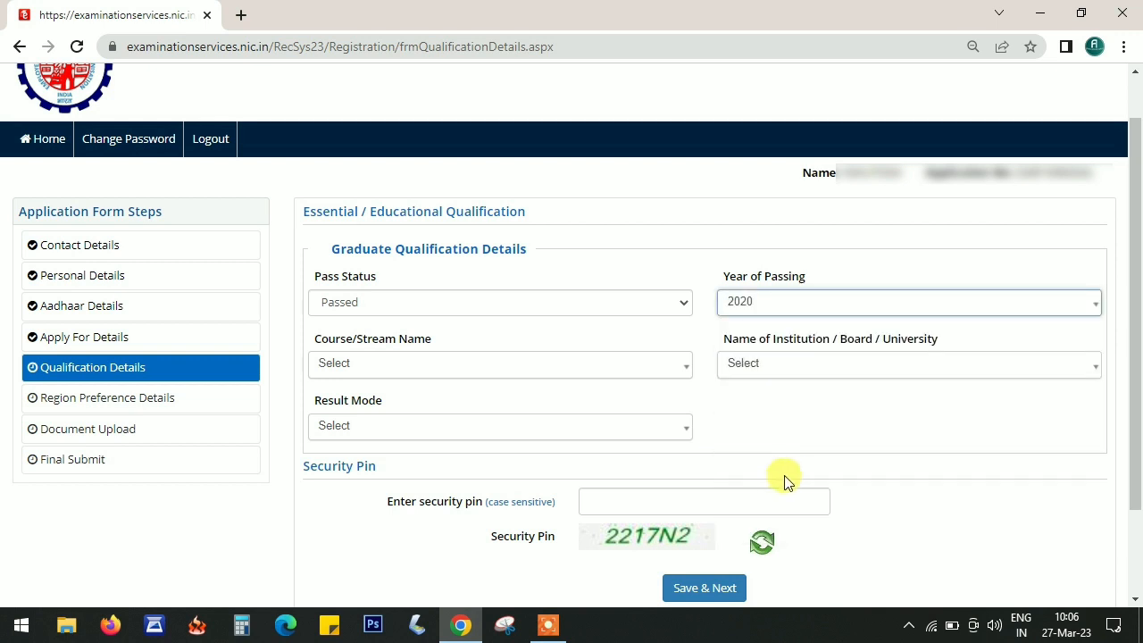
{"action": "left_click", "coordinate": [386, 371]}
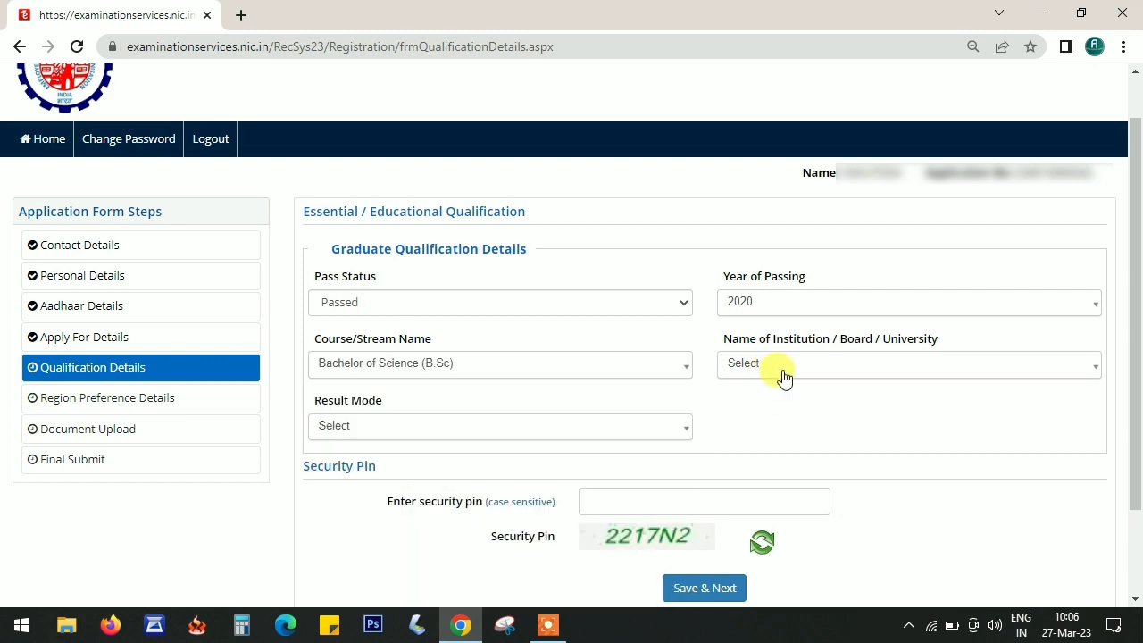
{"action": "left_click", "coordinate": [784, 376]}
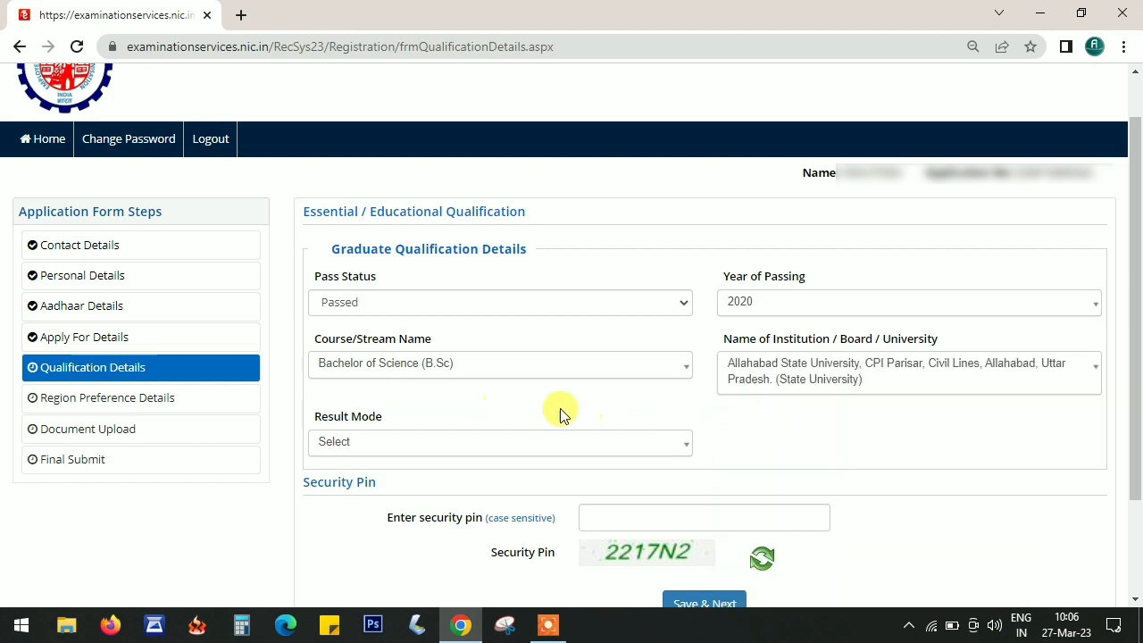
{"action": "left_click", "coordinate": [375, 446]}
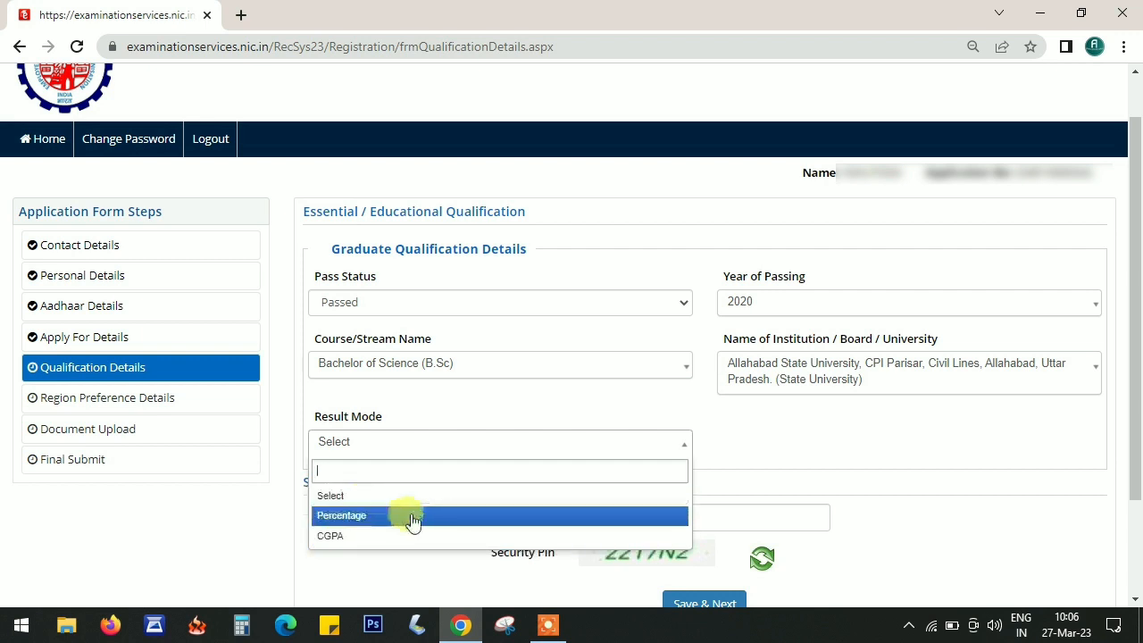
{"action": "left_click", "coordinate": [373, 518]}
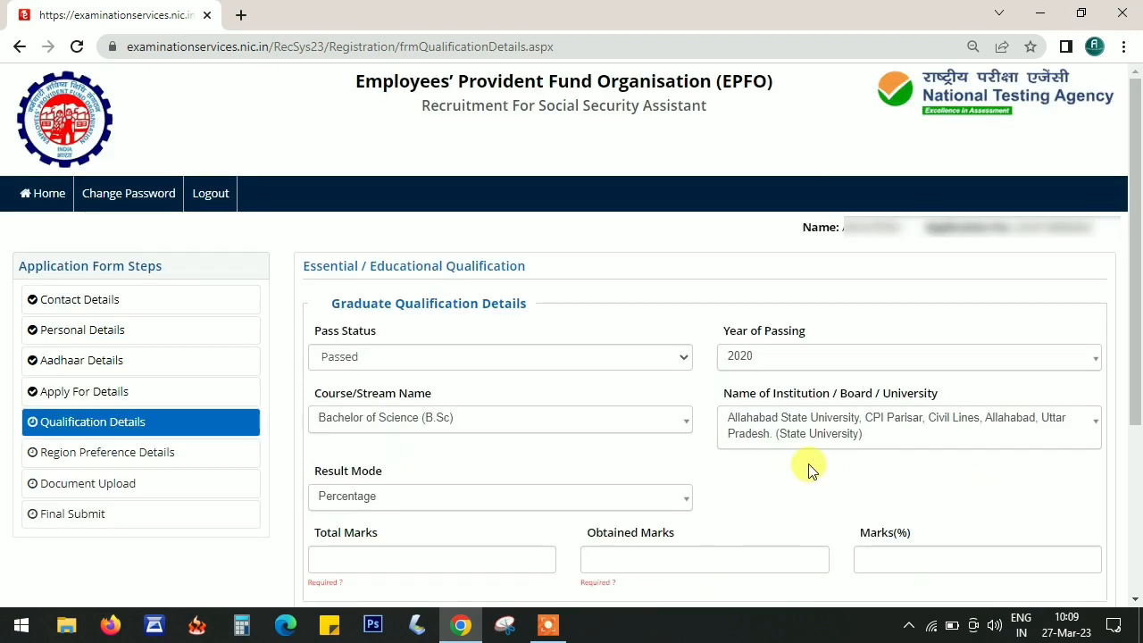
- Enter total marks 1800 and obtained marks 1200 so the percentage calculates
{"action": "left_click", "coordinate": [405, 560]}
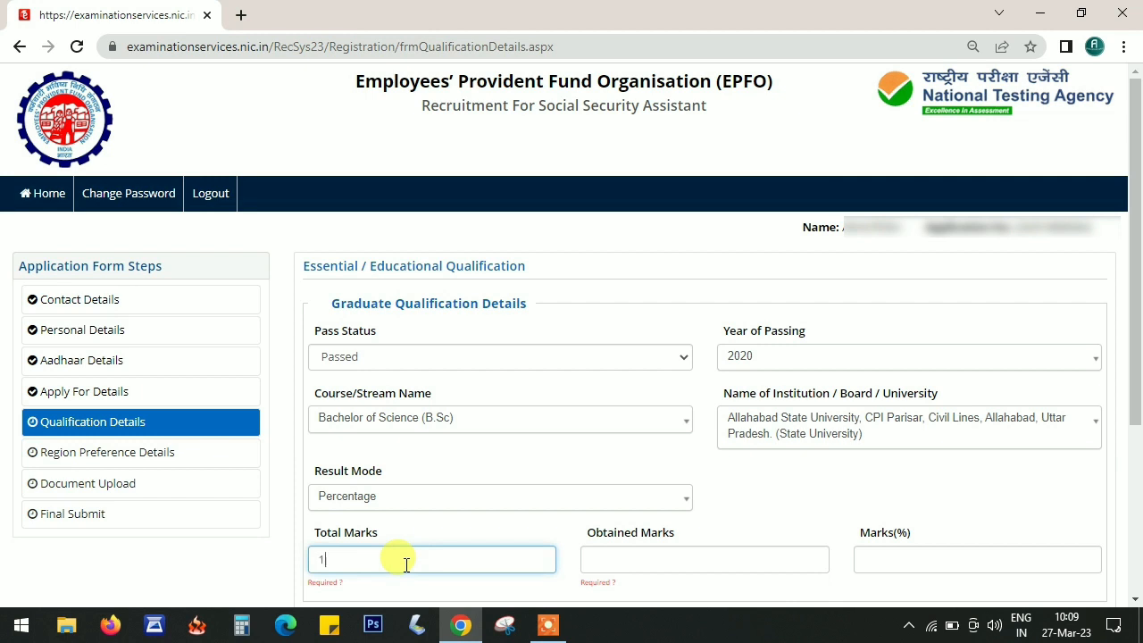
{"action": "type", "text": "1800"}
{"action": "left_click", "coordinate": [625, 535]}
{"action": "left_click", "coordinate": [614, 556]}
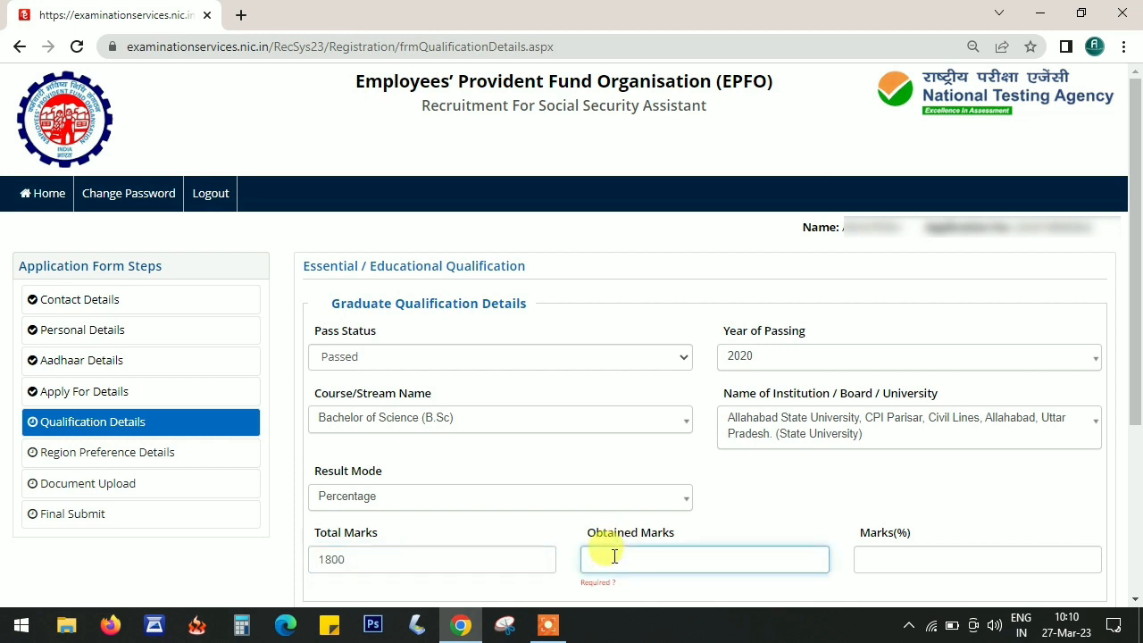
{"action": "type", "text": "1200"}
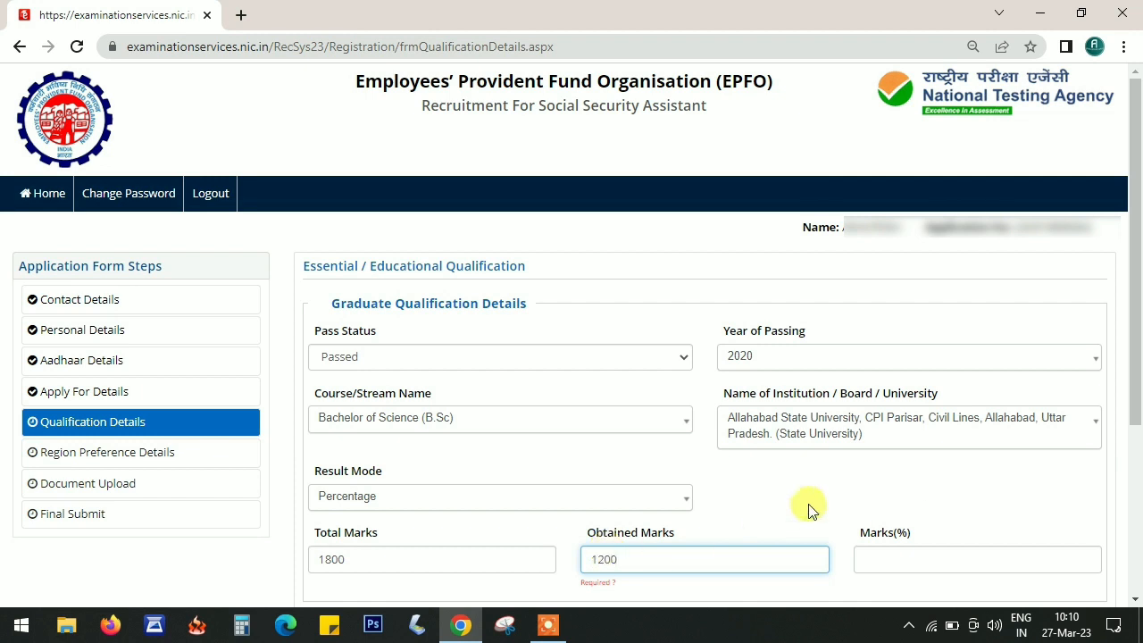
{"action": "left_click", "coordinate": [811, 507]}
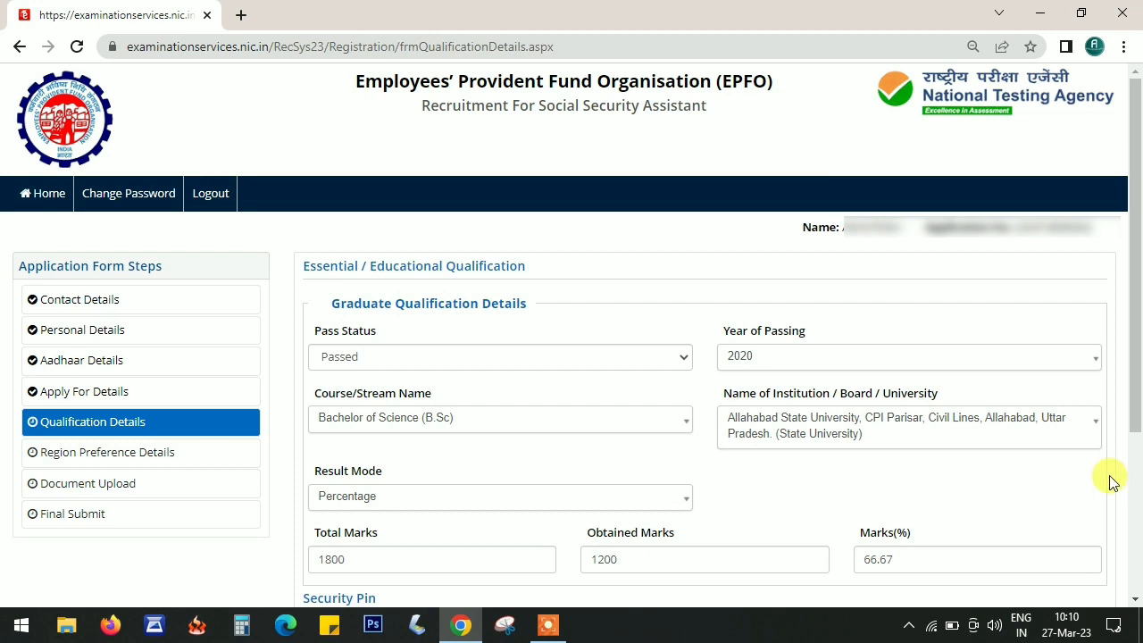
- Enter the security pin, save the qualification details and confirm with Yes
{"action": "scroll", "coordinate": [1132, 214], "scroll_direction": "down", "scroll_amount": 3}
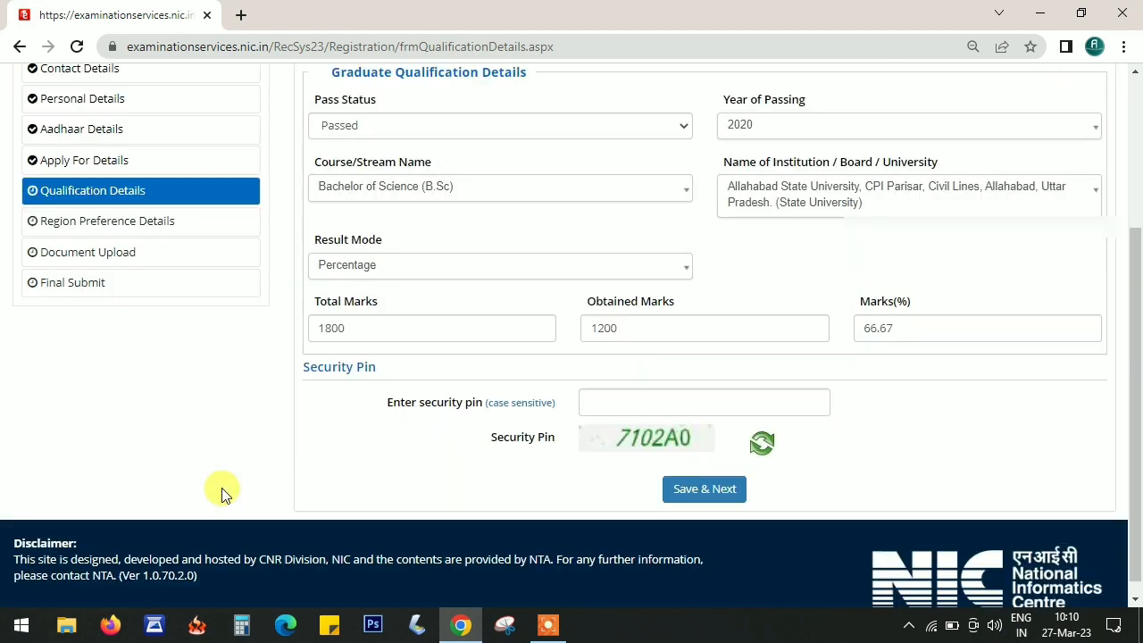
{"action": "left_click", "coordinate": [684, 401]}
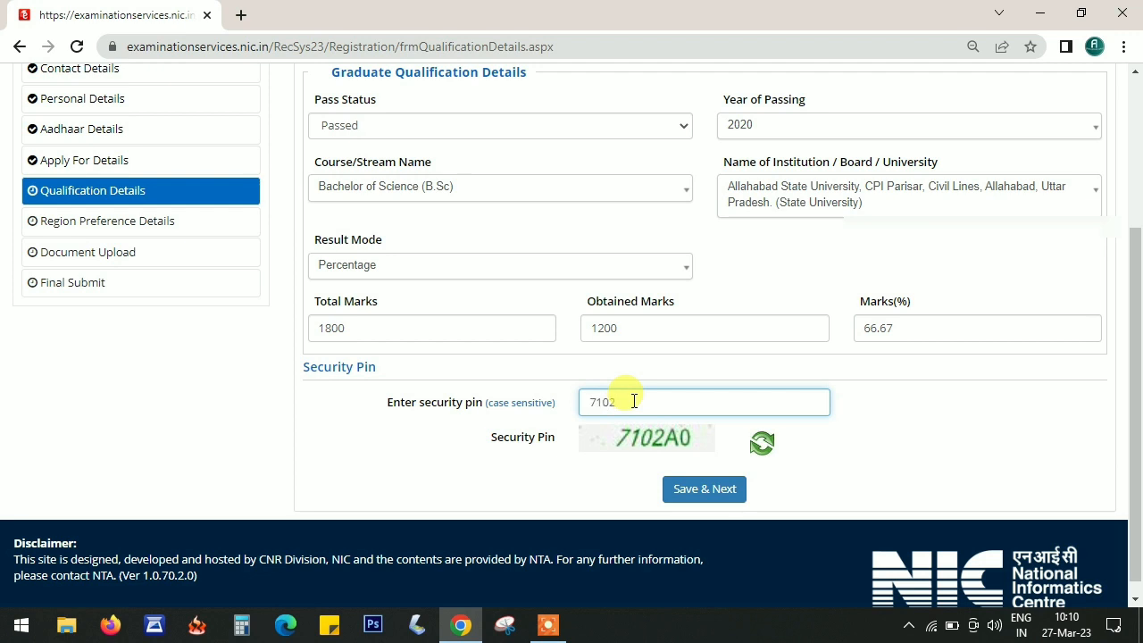
{"action": "type", "text": "7102A0"}
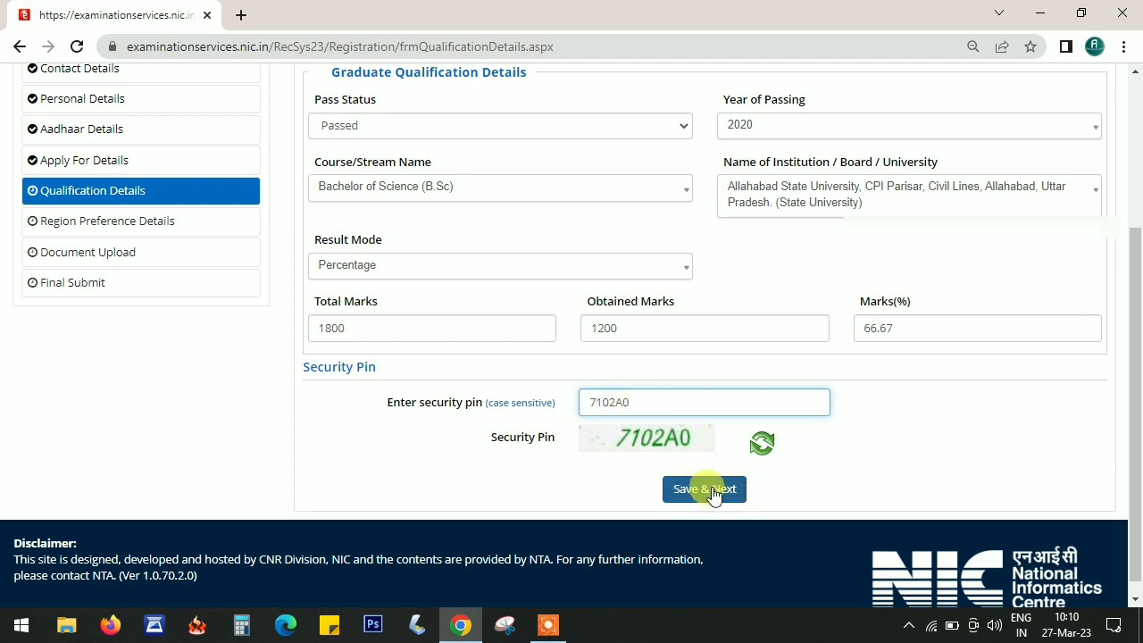
{"action": "left_click", "coordinate": [711, 489]}
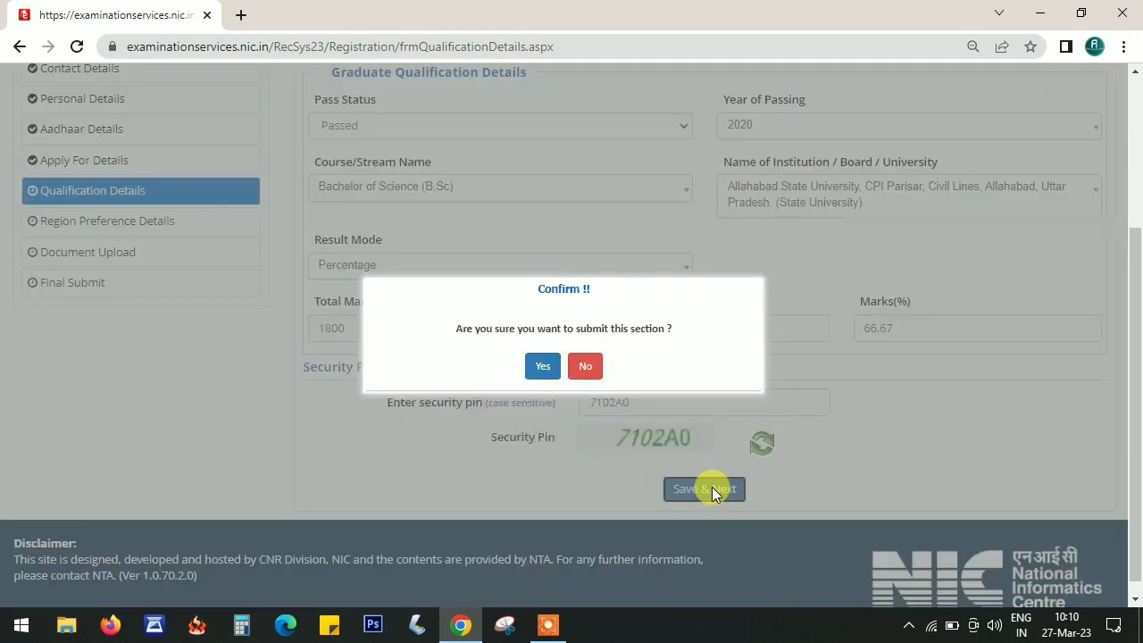
{"action": "left_click", "coordinate": [539, 366]}
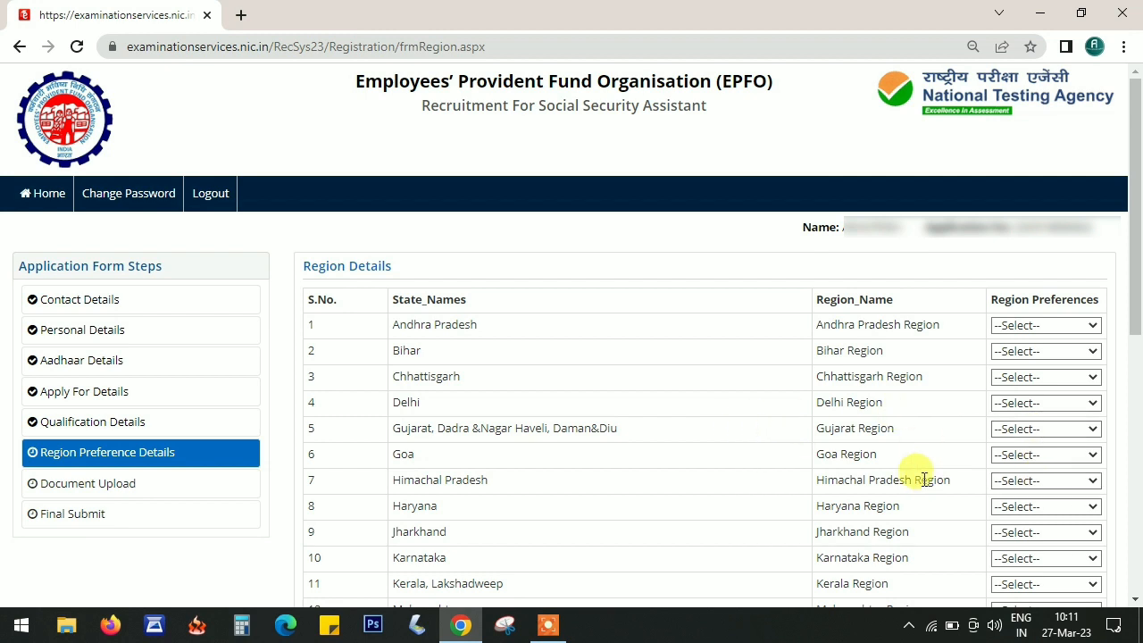
- Rank Himachal Pradesh Region as preference 1 and Delhi Region as preference 2
{"action": "left_click", "coordinate": [1015, 483]}
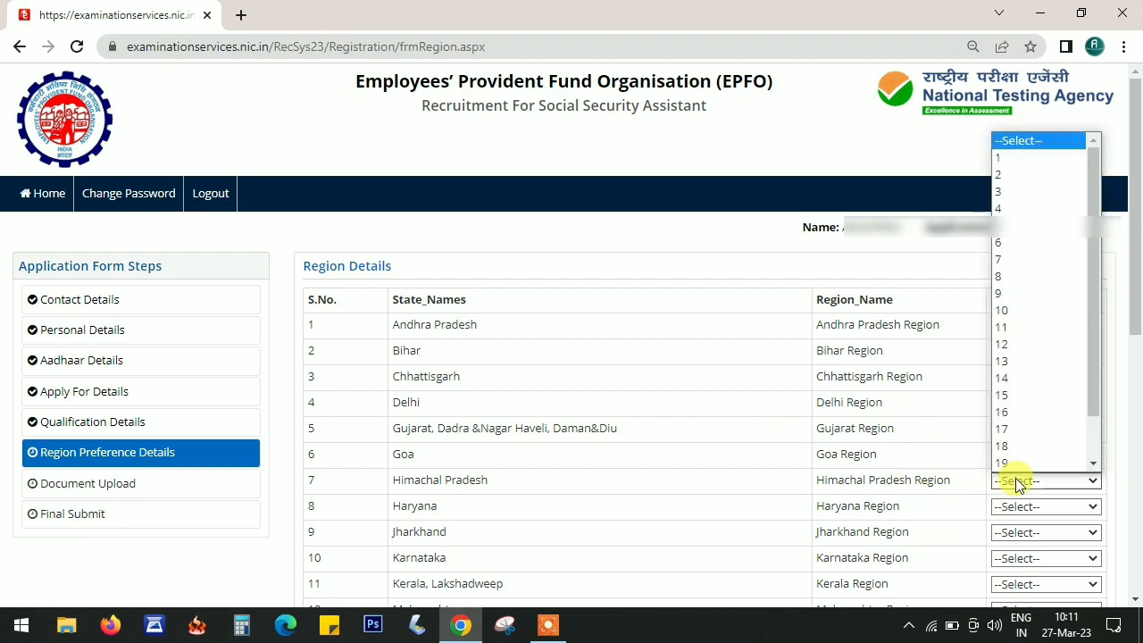
{"action": "left_click", "coordinate": [1007, 160]}
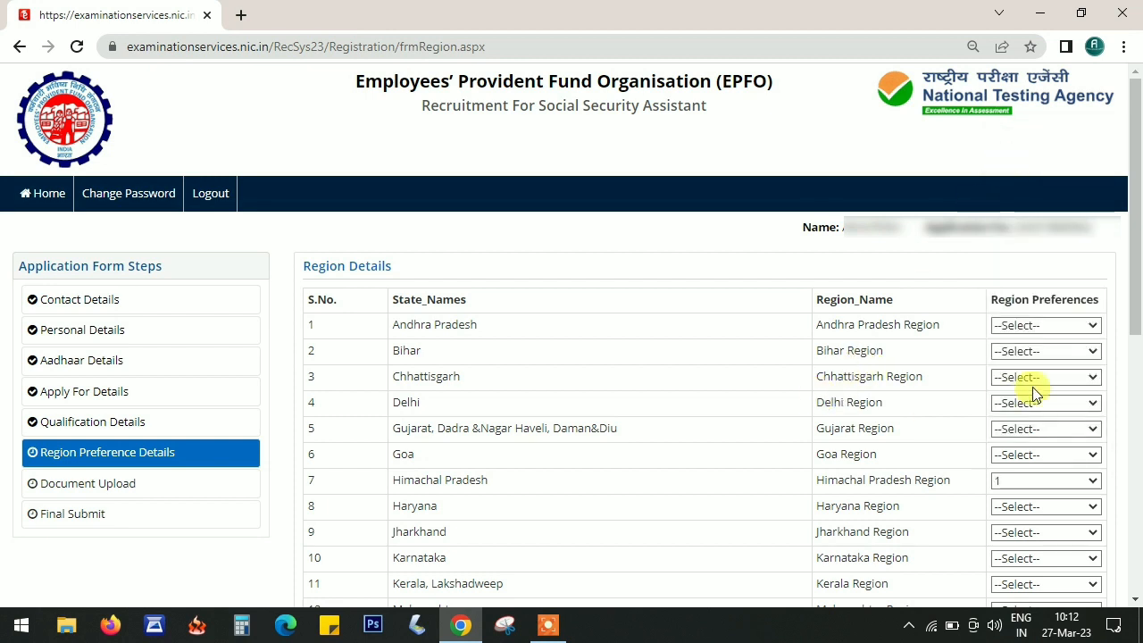
{"action": "left_click", "coordinate": [1020, 406]}
{"action": "left_click", "coordinate": [1011, 95]}
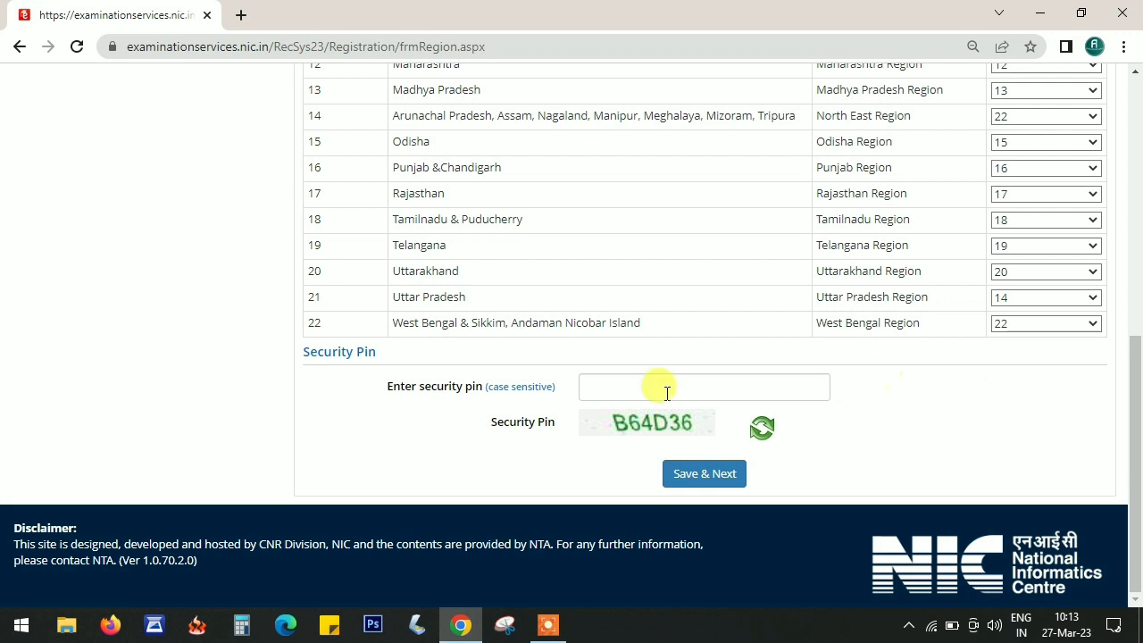
- Enter the security pin shown, then save the region preferences and confirm
{"action": "left_click", "coordinate": [669, 392]}
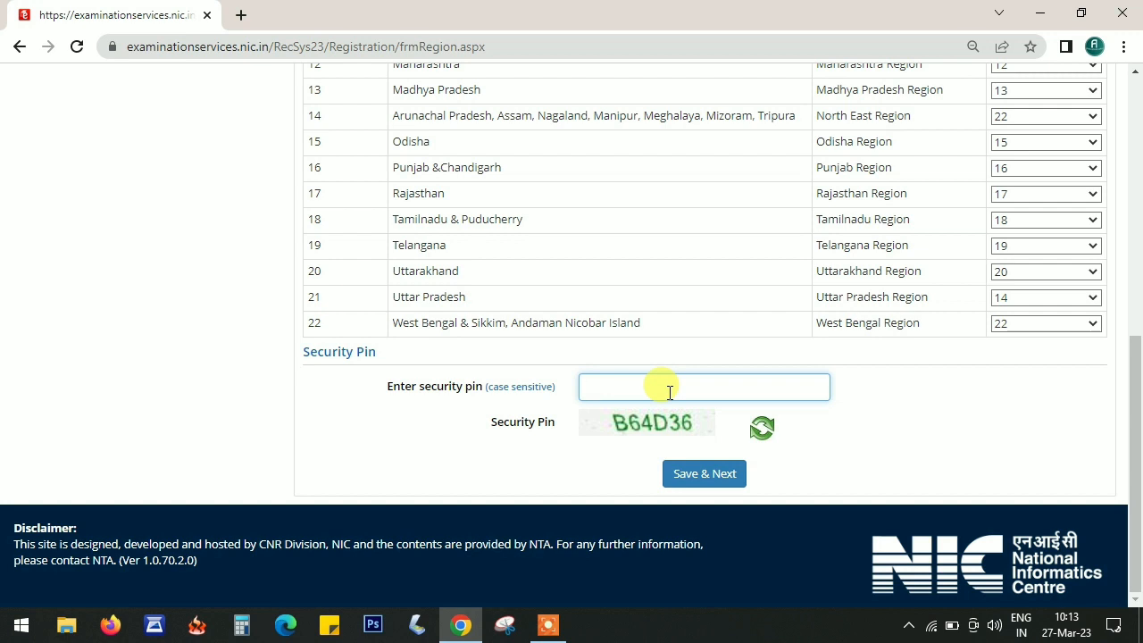
{"action": "type", "text": "64D36"}
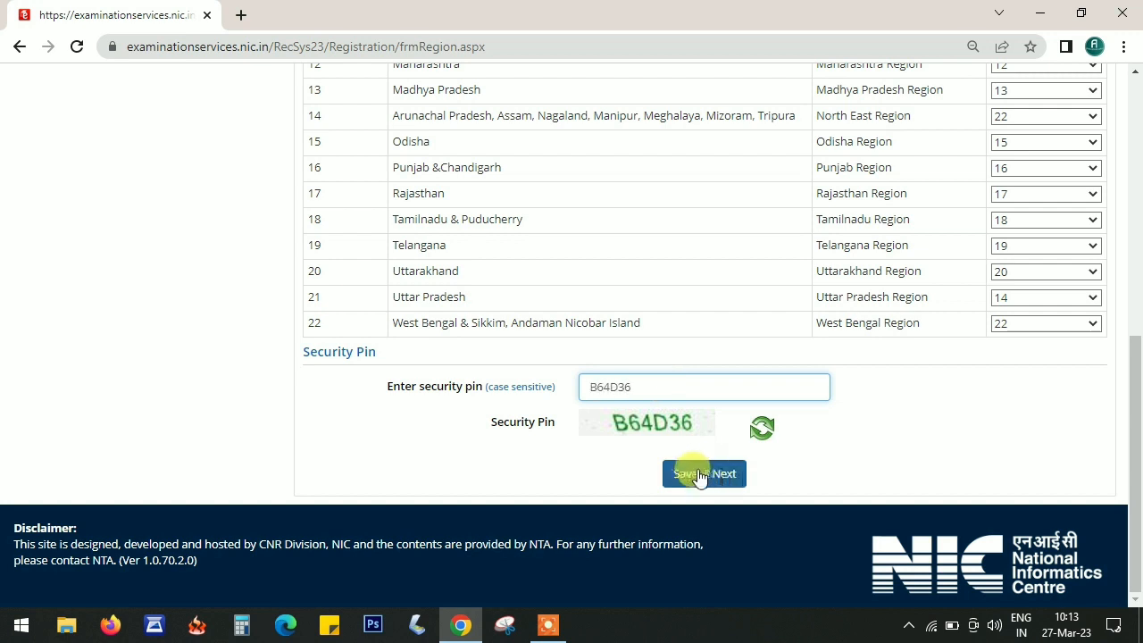
{"action": "left_click", "coordinate": [697, 474]}
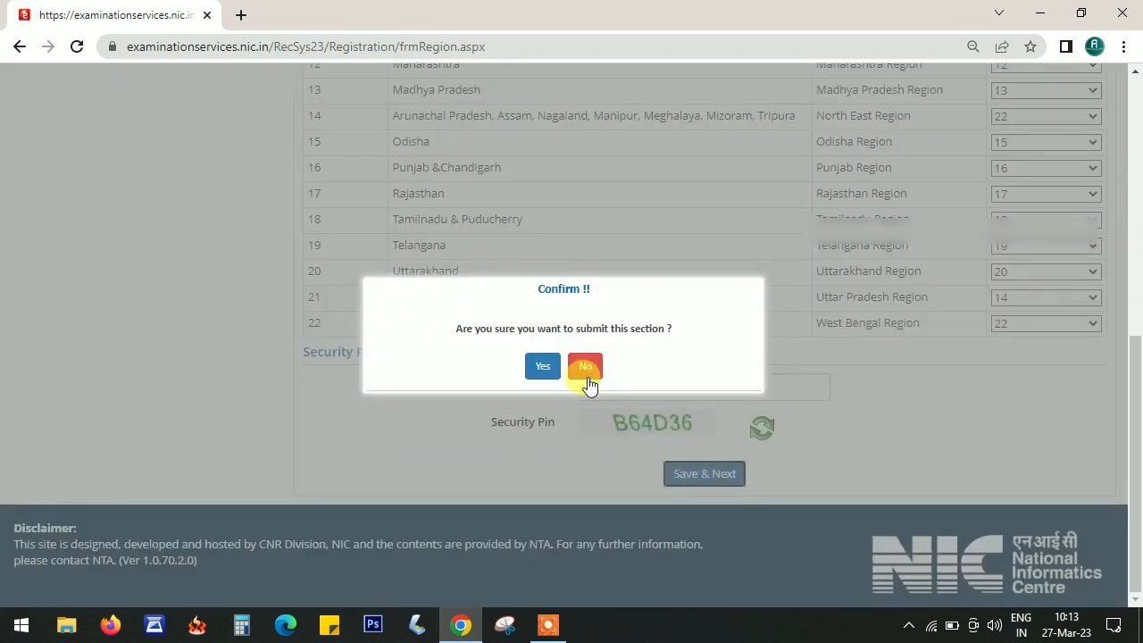
{"action": "left_click", "coordinate": [545, 366]}
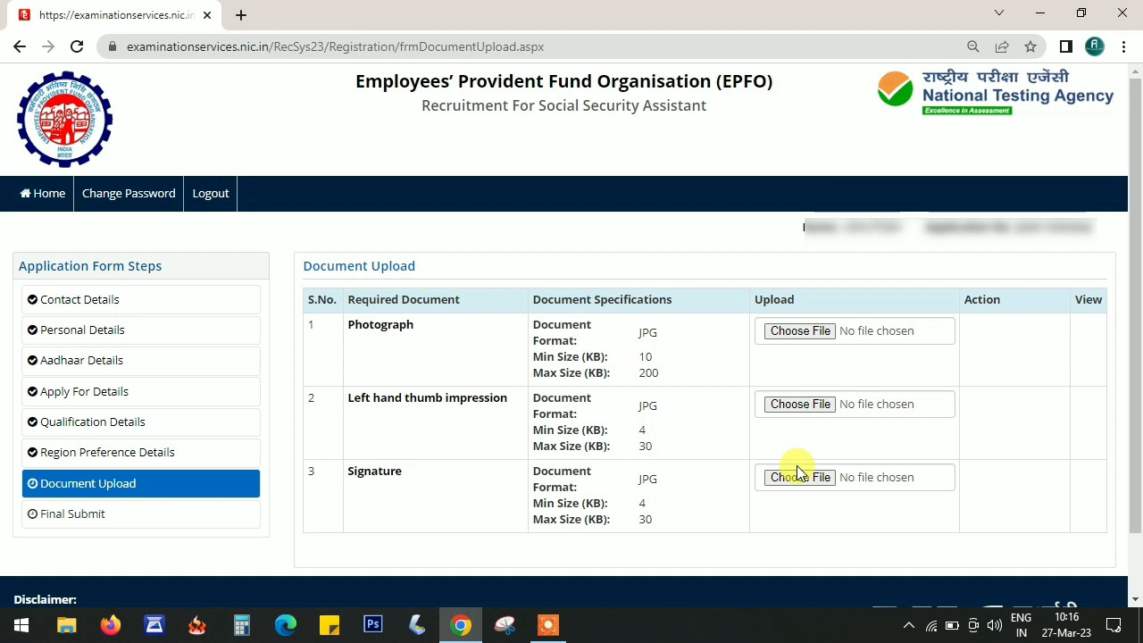
- Upload the photograph uncropped and acknowledge the upload success message
{"action": "left_click", "coordinate": [768, 337]}
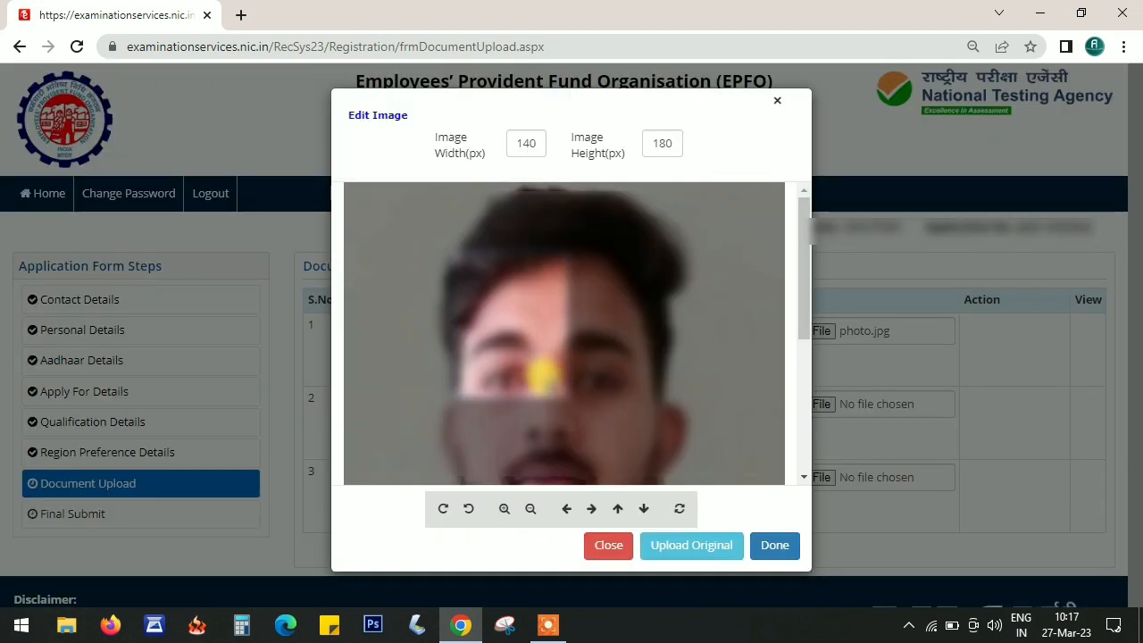
{"action": "left_click_drag", "start_coordinate": [556, 385], "coordinate": [535, 344]}
{"action": "scroll", "coordinate": [510, 310], "scroll_direction": "down", "scroll_amount": 3}
{"action": "scroll", "coordinate": [509, 308], "scroll_direction": "down", "scroll_amount": 10}
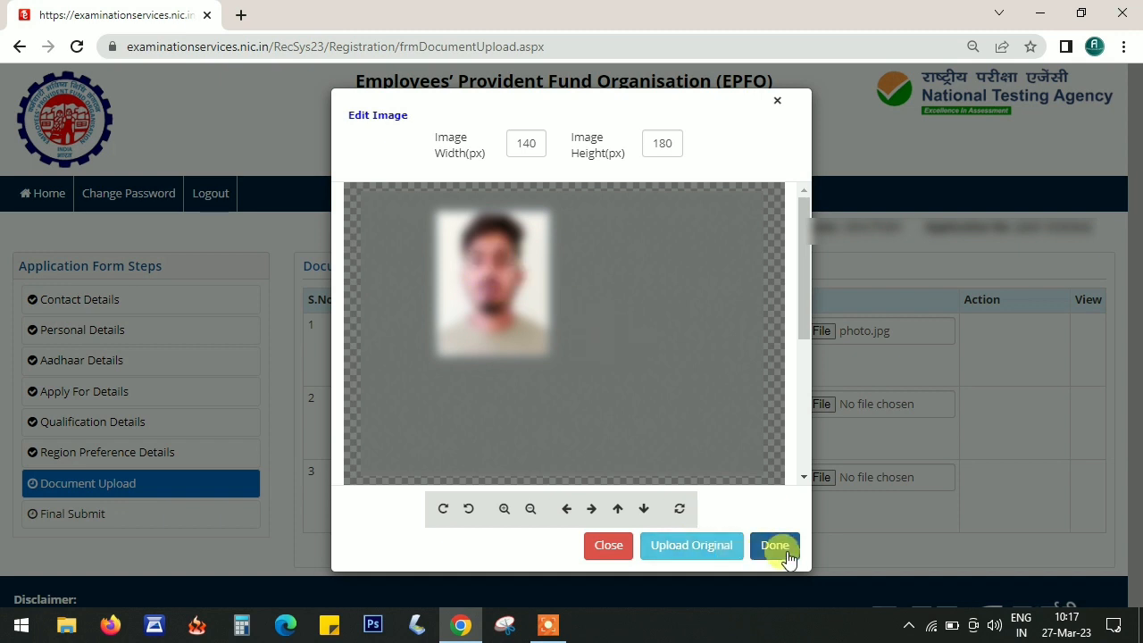
{"action": "left_click", "coordinate": [684, 552]}
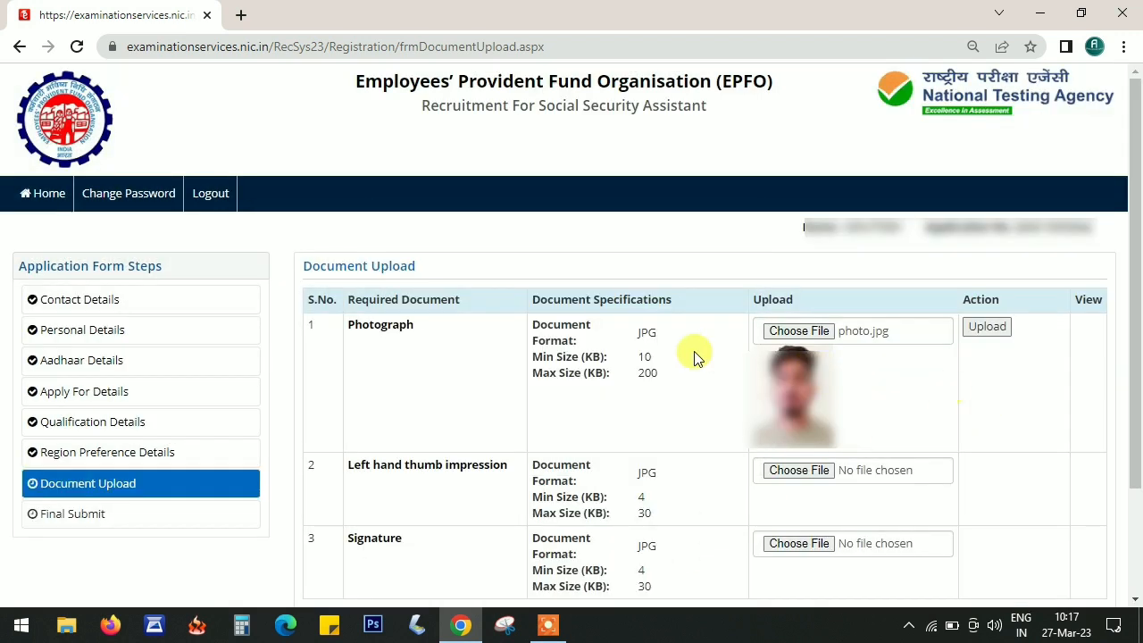
{"action": "left_click", "coordinate": [988, 330]}
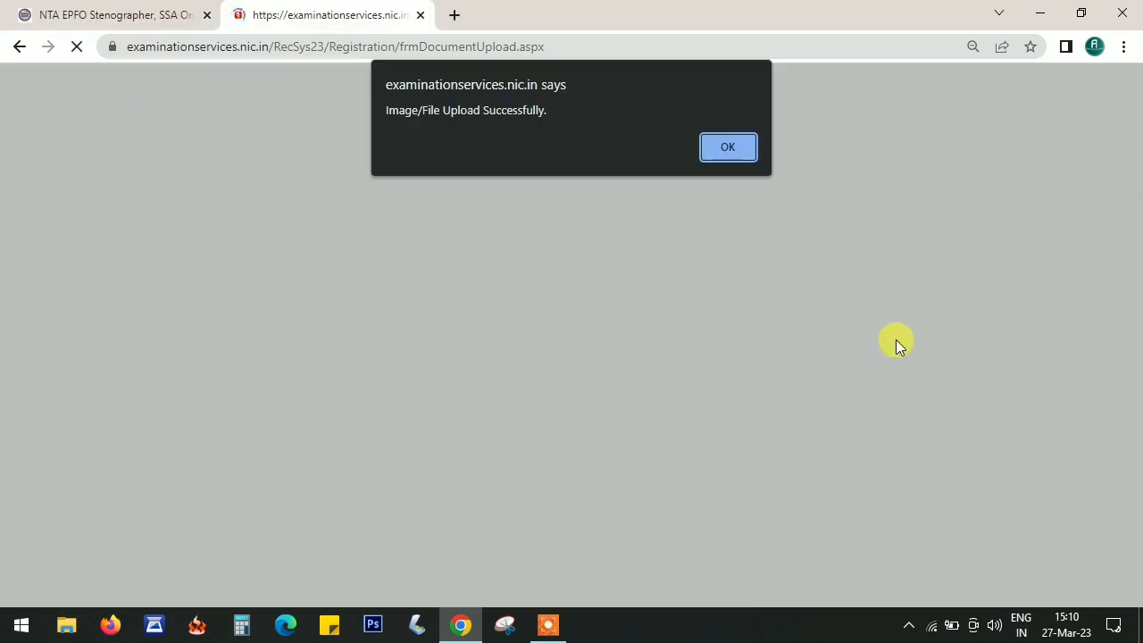
{"action": "left_click", "coordinate": [728, 148]}
{"action": "key", "text": "Return"}
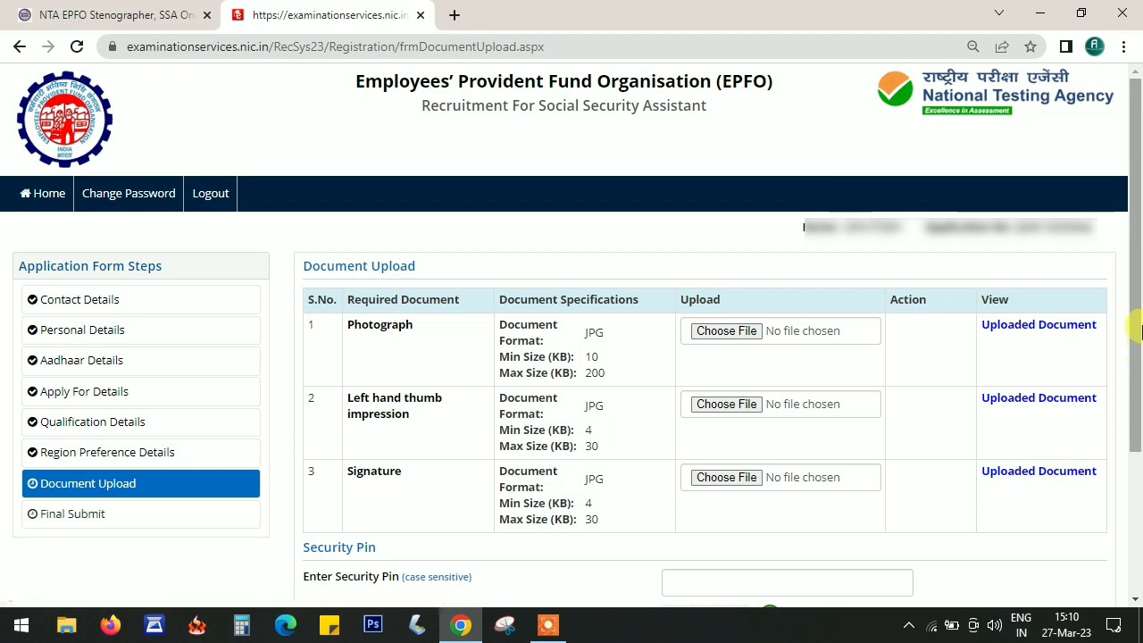
- Enter the security pin shown and submit the Document Upload section, confirming with Yes
{"action": "scroll", "coordinate": [1139, 311], "scroll_direction": "down", "scroll_amount": 3}
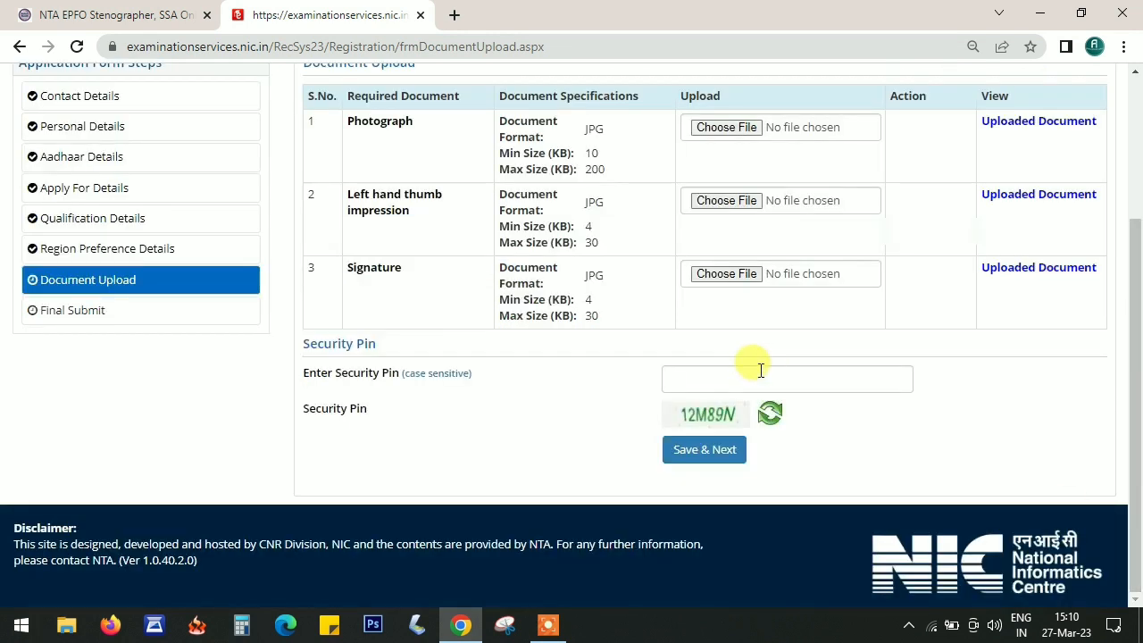
{"action": "left_click", "coordinate": [758, 367]}
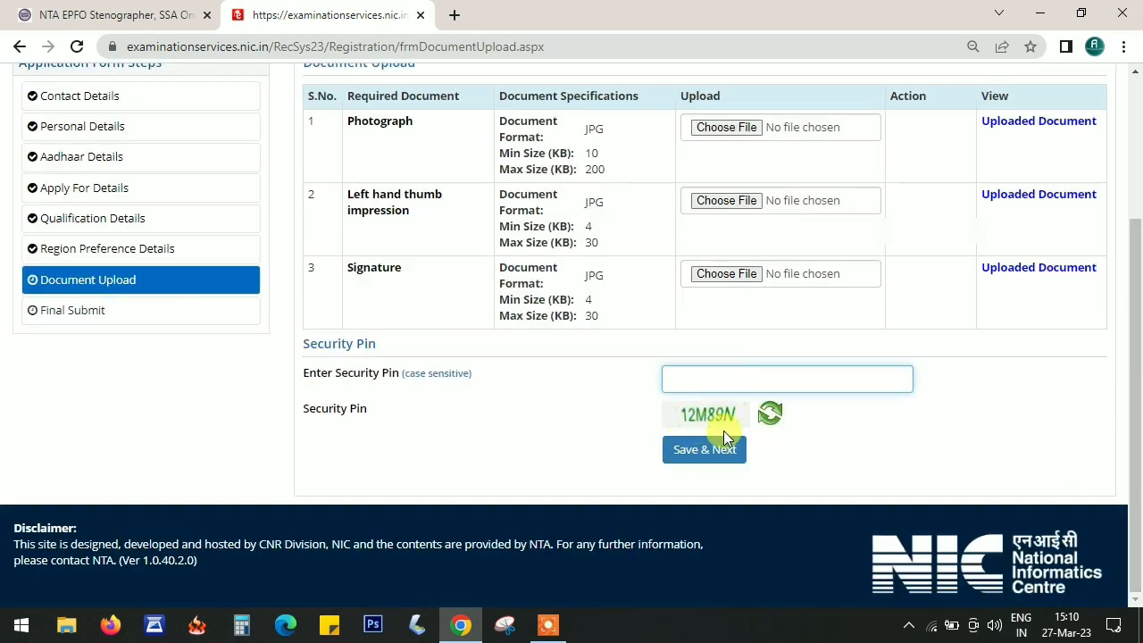
{"action": "type", "text": "12M89N"}
{"action": "left_click", "coordinate": [711, 450]}
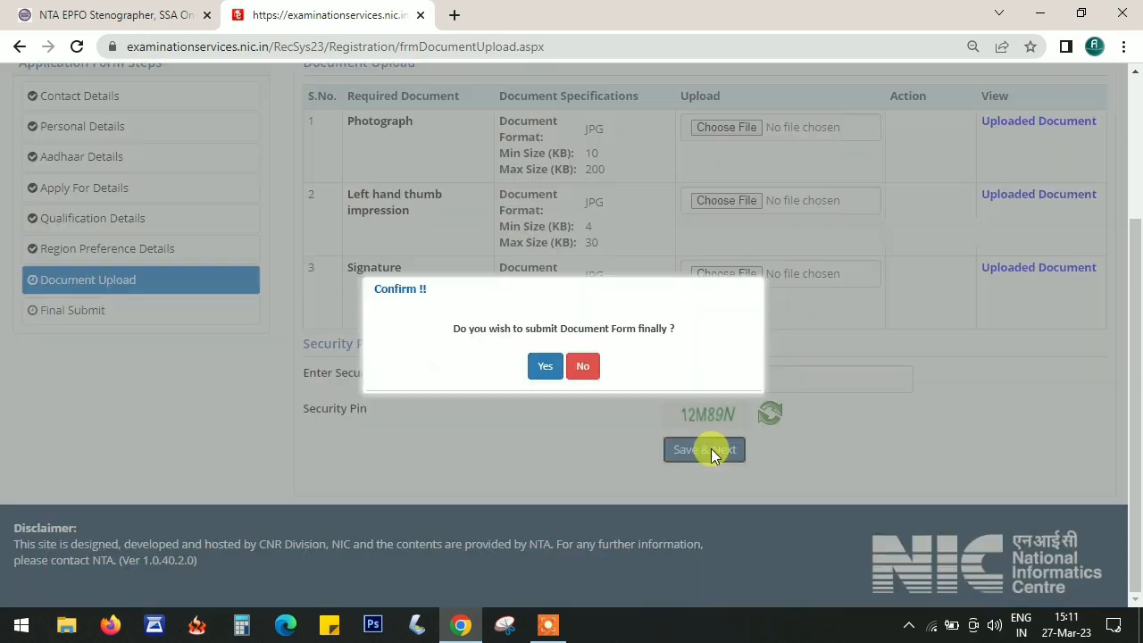
{"action": "left_click", "coordinate": [544, 366]}
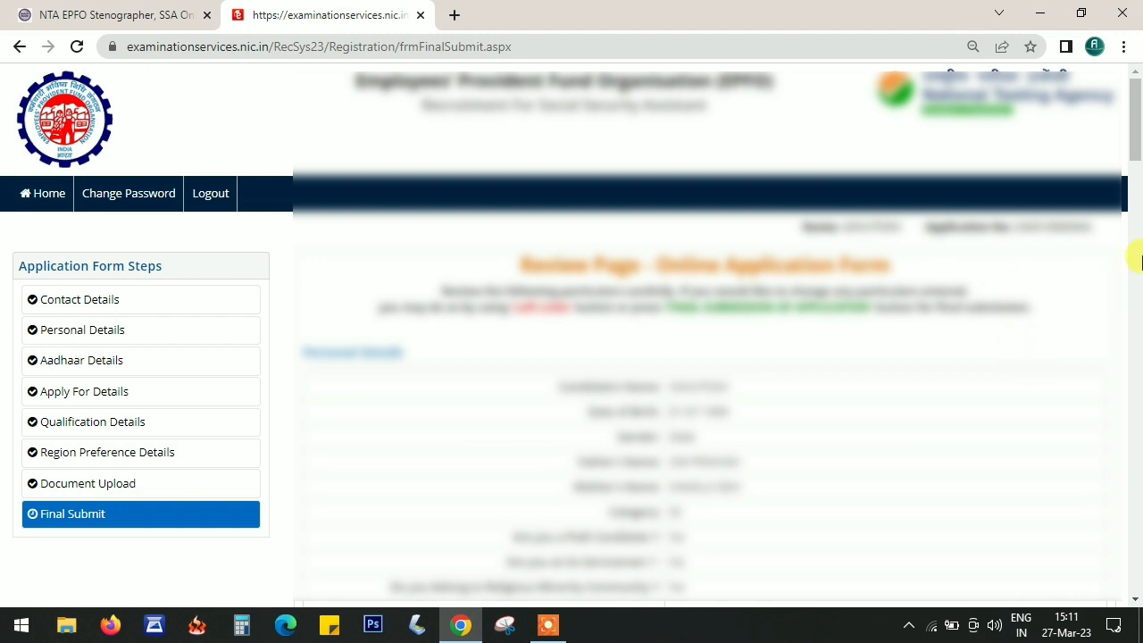
- Tick all particulars (name, date of birth, PwD, Apply For, etc.) as verified, accept the declaration, and submit
{"action": "left_click_drag", "start_coordinate": [1135, 114], "coordinate": [1134, 578]}
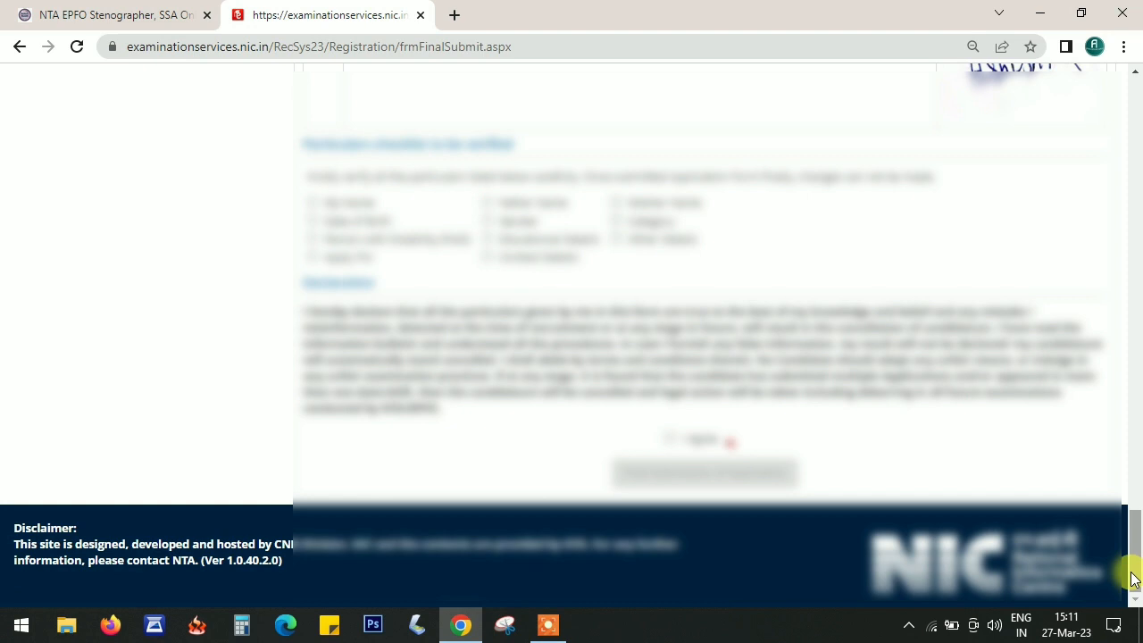
{"action": "left_click", "coordinate": [319, 204]}
{"action": "left_click", "coordinate": [325, 221]}
{"action": "left_click", "coordinate": [331, 239]}
{"action": "left_click", "coordinate": [341, 257]}
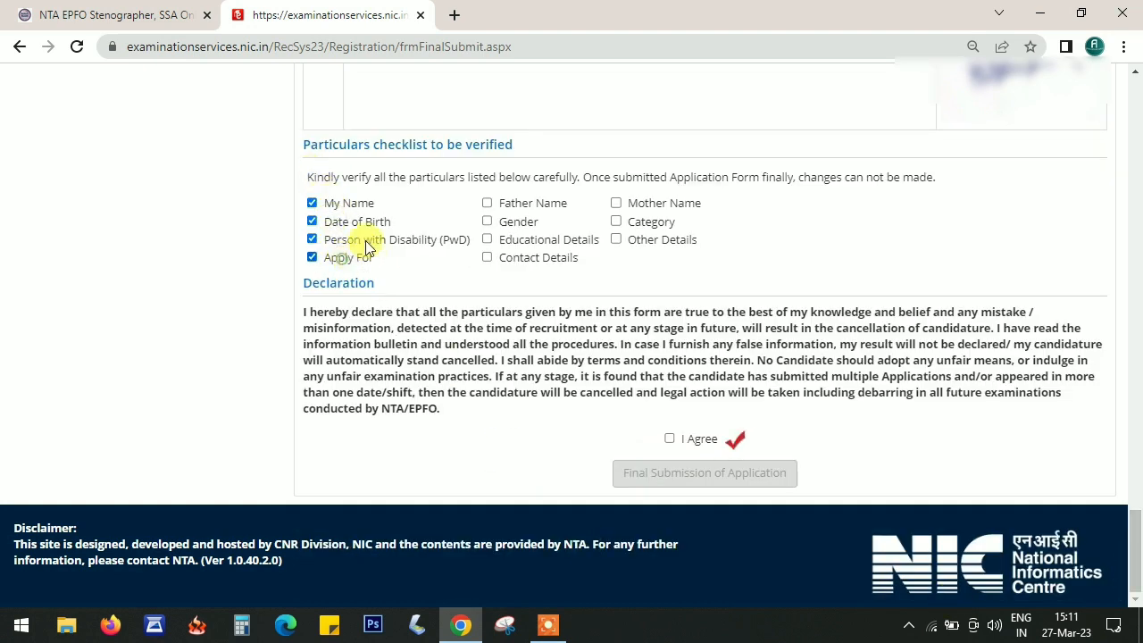
{"action": "left_click", "coordinate": [510, 256]}
{"action": "left_click", "coordinate": [510, 255]}
{"action": "left_click", "coordinate": [516, 237]}
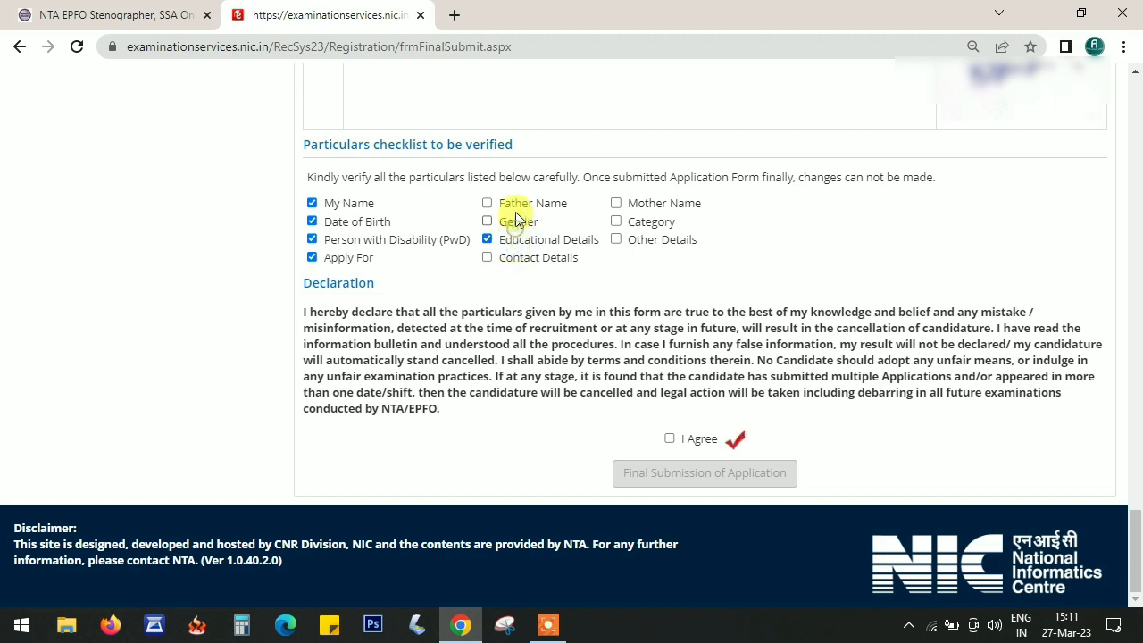
{"action": "left_click", "coordinate": [518, 203]}
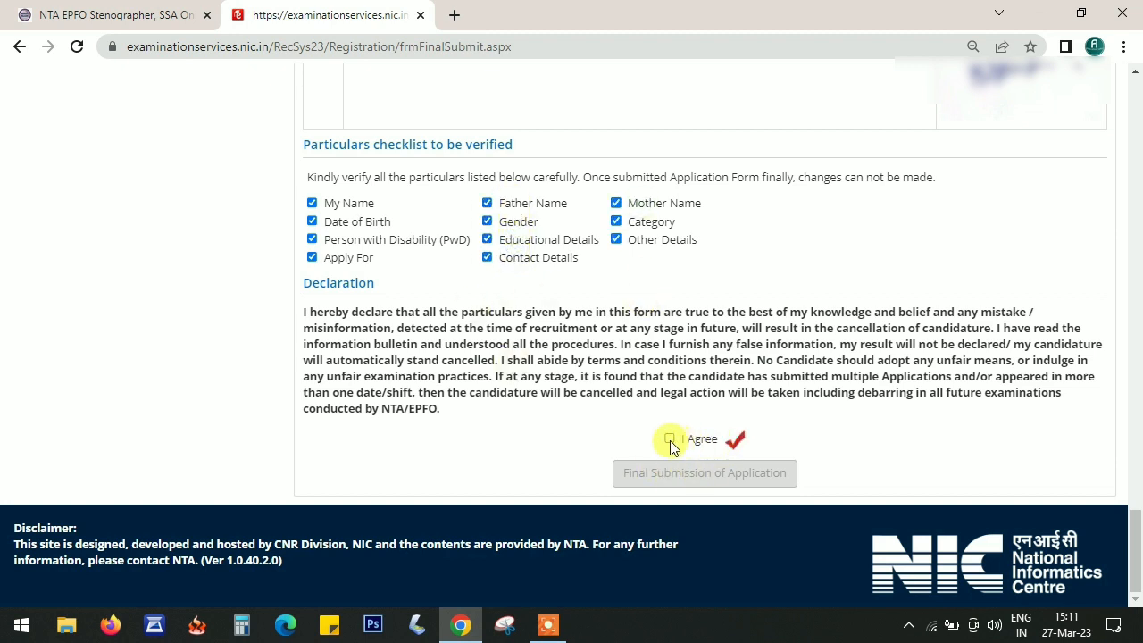
{"action": "left_click", "coordinate": [671, 440]}
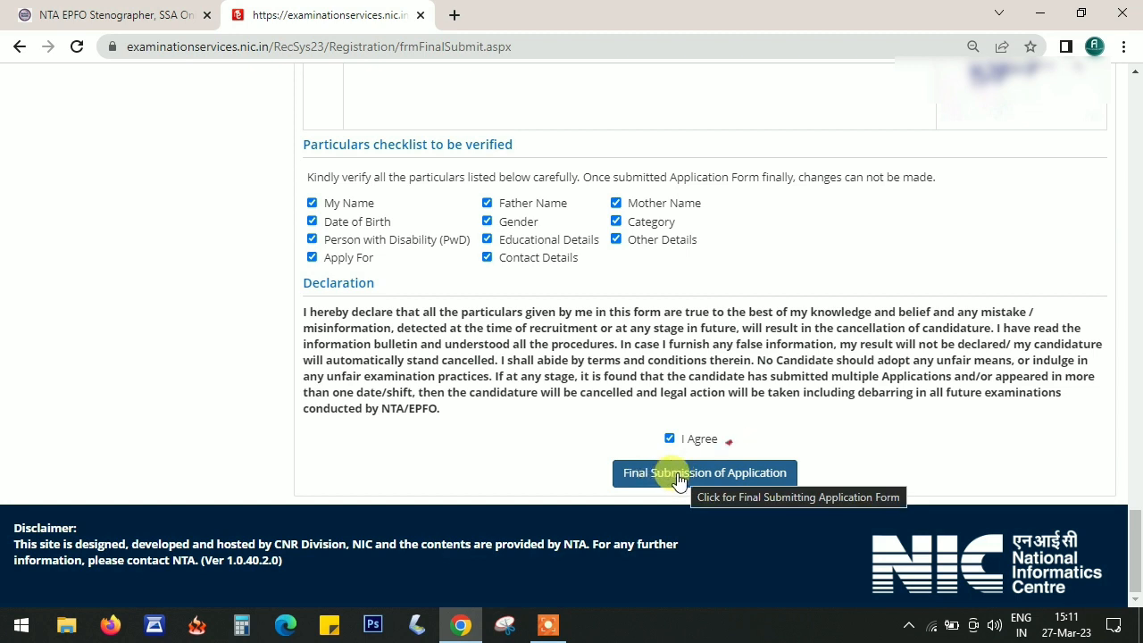
{"action": "left_click", "coordinate": [679, 480]}
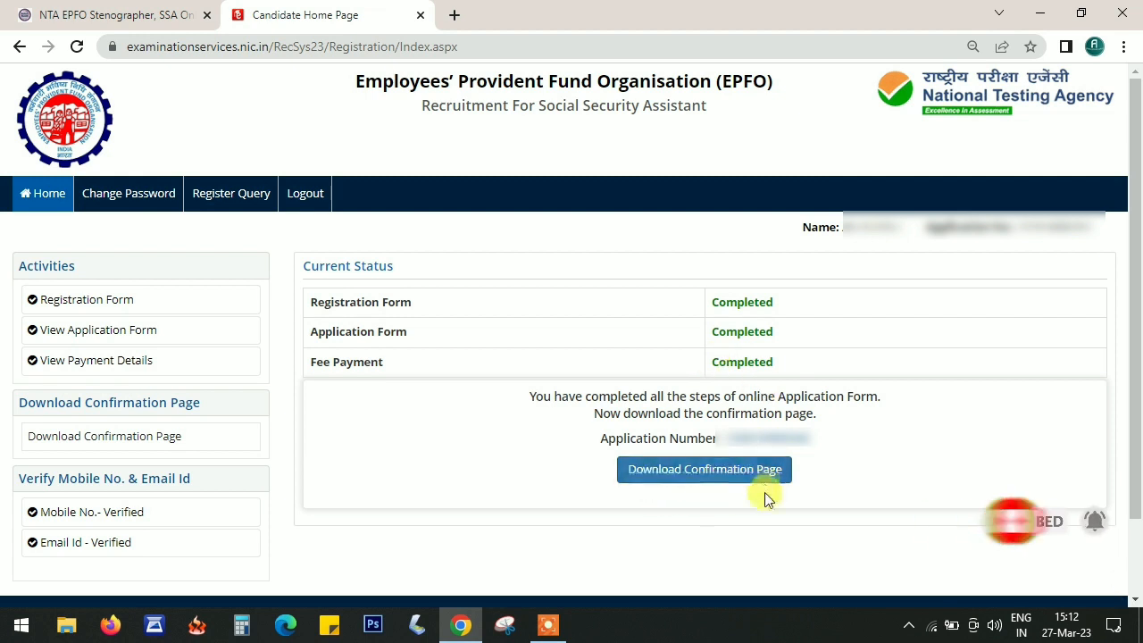
- Download the Confirmation Page for the Social Security Assistant application
{"action": "left_click", "coordinate": [728, 483]}
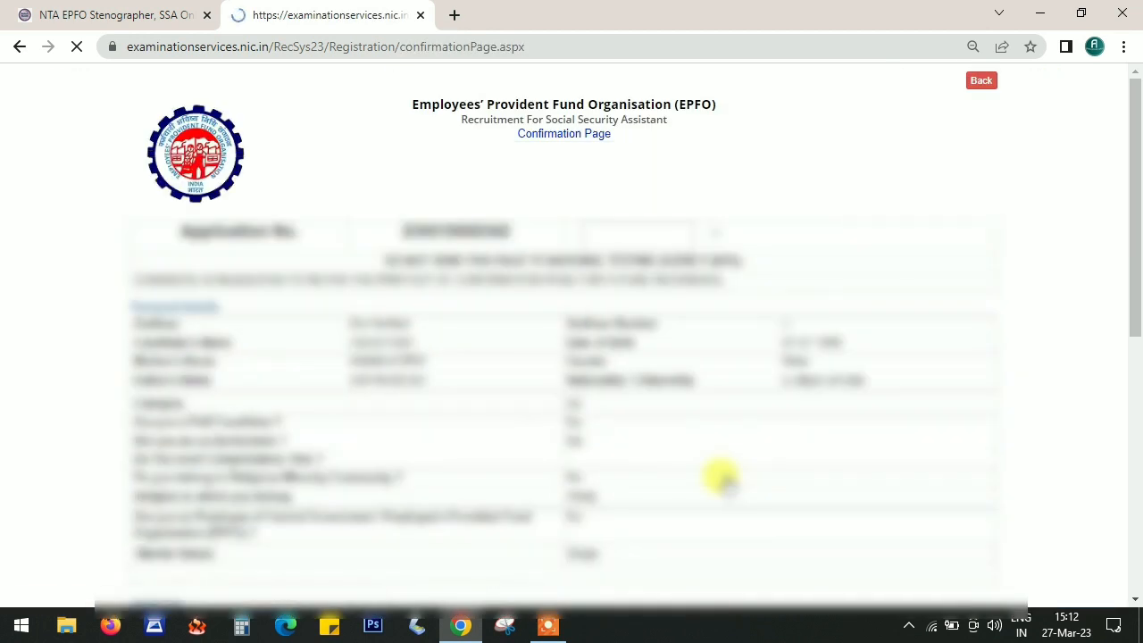